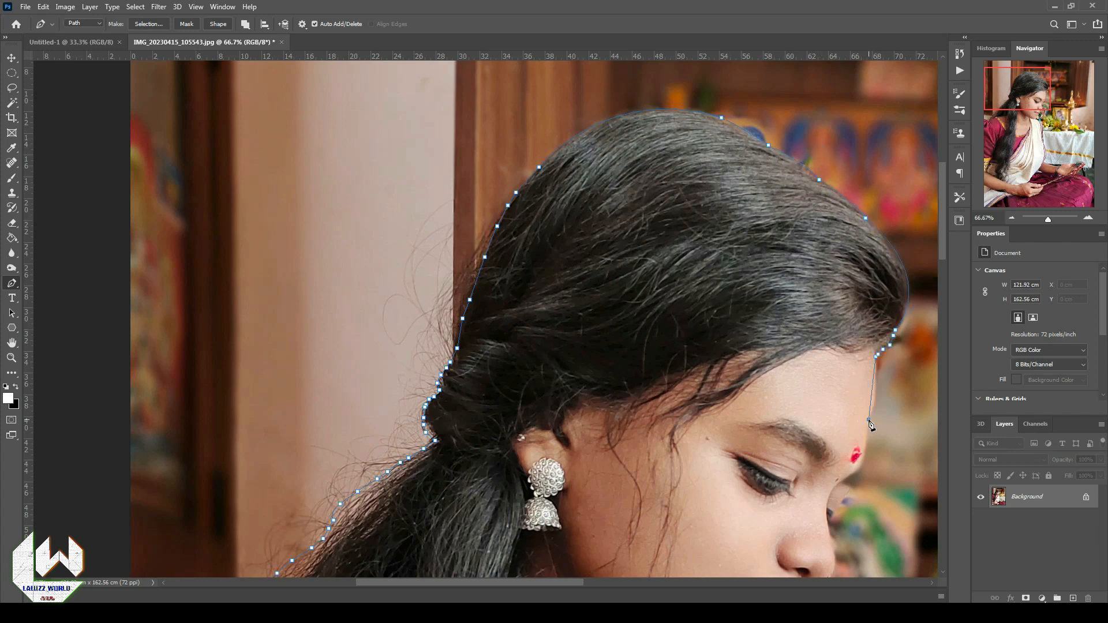
# - Undo the last two path points and retrace the Pen path along the woman's forehead, nose, lips and chin
pyautogui.hotkey('ctrl', 'z')
pyautogui.hotkey('ctrl', 'z')
pyautogui.click(862, 465)
pyautogui.moveTo(850, 491); pyautogui.dragTo(789, 508)
pyautogui.scroll(-3, 834, 522)
pyautogui.click(831, 468)
pyautogui.click(805, 534)
pyautogui.scroll(-4, 793, 462)
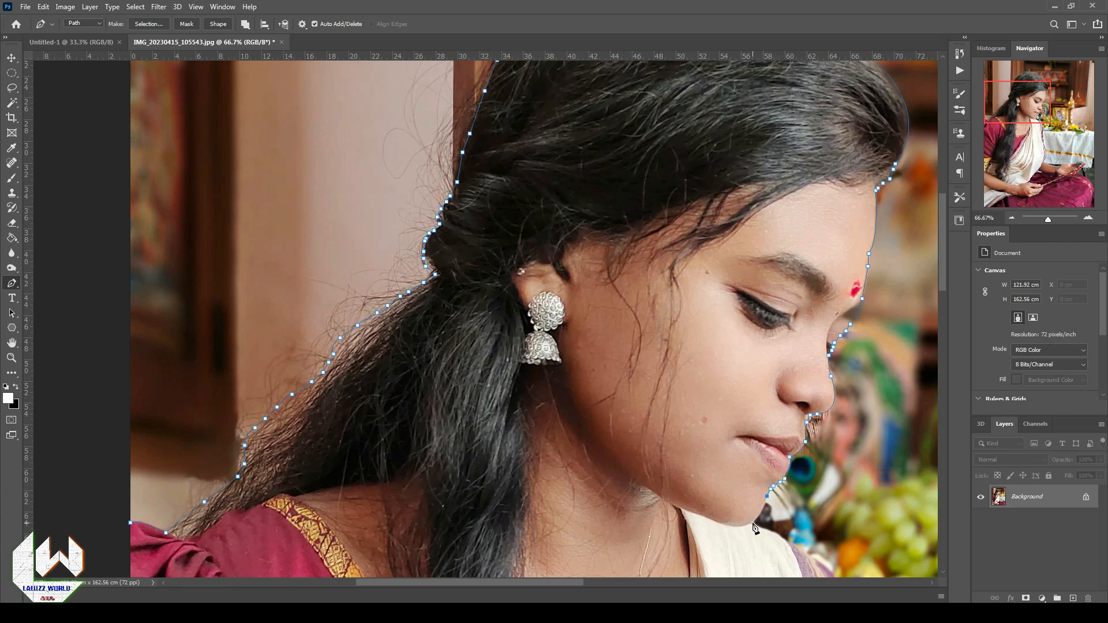
# - Extend the path from under the chin along the top of the saree-draped shoulder
pyautogui.click(774, 532)
pyautogui.click(786, 541)
pyautogui.click(798, 547)
pyautogui.click(817, 561)
pyautogui.moveTo(817, 561); pyautogui.dragTo(614, 365)
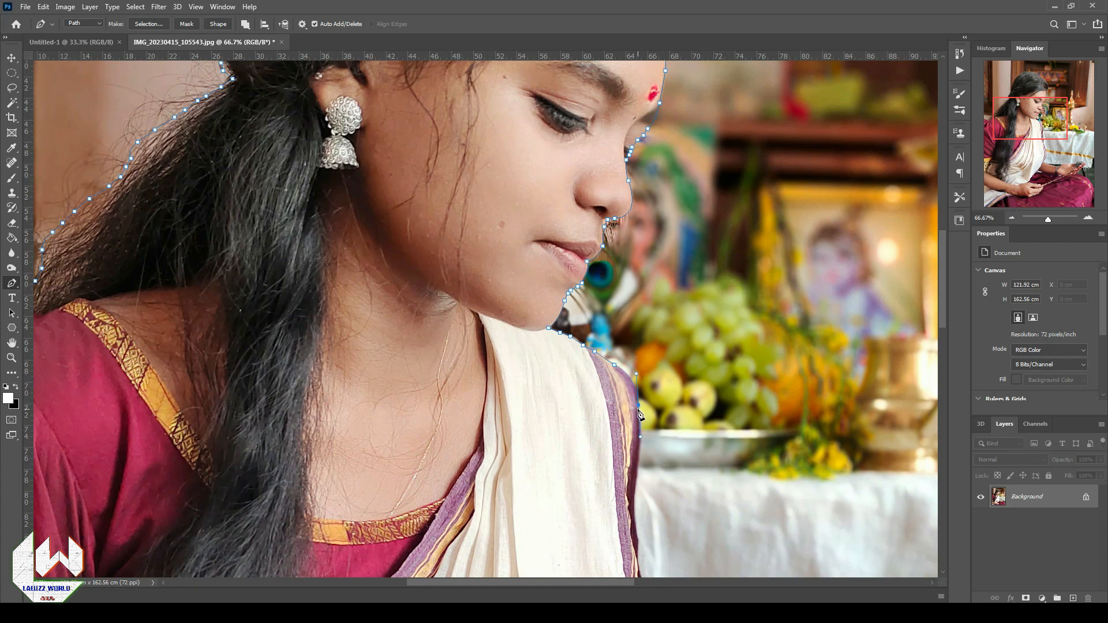
# - Trace the path down the purple-bordered outer edge of the saree to where it curves inward above the arm
pyautogui.scroll(-4, 639, 557)
pyautogui.click(641, 465)
pyautogui.click(640, 481)
pyautogui.click(646, 511)
pyautogui.click(650, 528)
pyautogui.click(655, 544)
pyautogui.scroll(-8, 664, 496)
pyautogui.moveTo(670, 518); pyautogui.dragTo(642, 564)
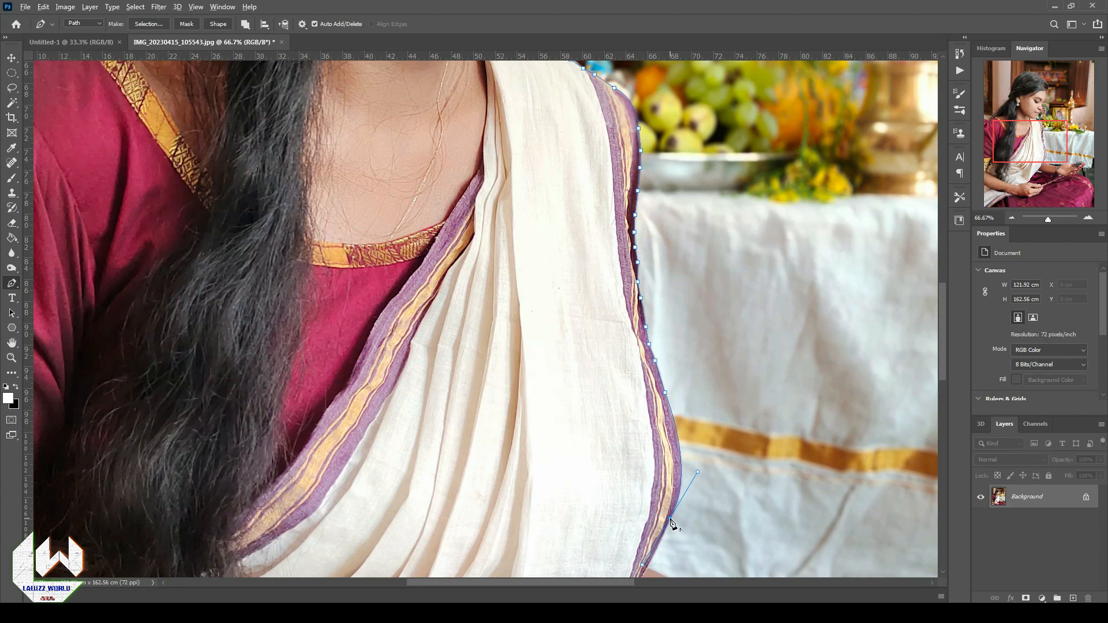
pyautogui.keyDown('alt'); pyautogui.click(670, 518); pyautogui.keyUp('alt')
# - Continue the path from the saree border along the upper edge of the forearm to the bangles
pyautogui.scroll(-4, 671, 520)
pyautogui.click(647, 467)
pyautogui.click(693, 486)
pyautogui.moveTo(813, 520); pyautogui.dragTo(912, 538)
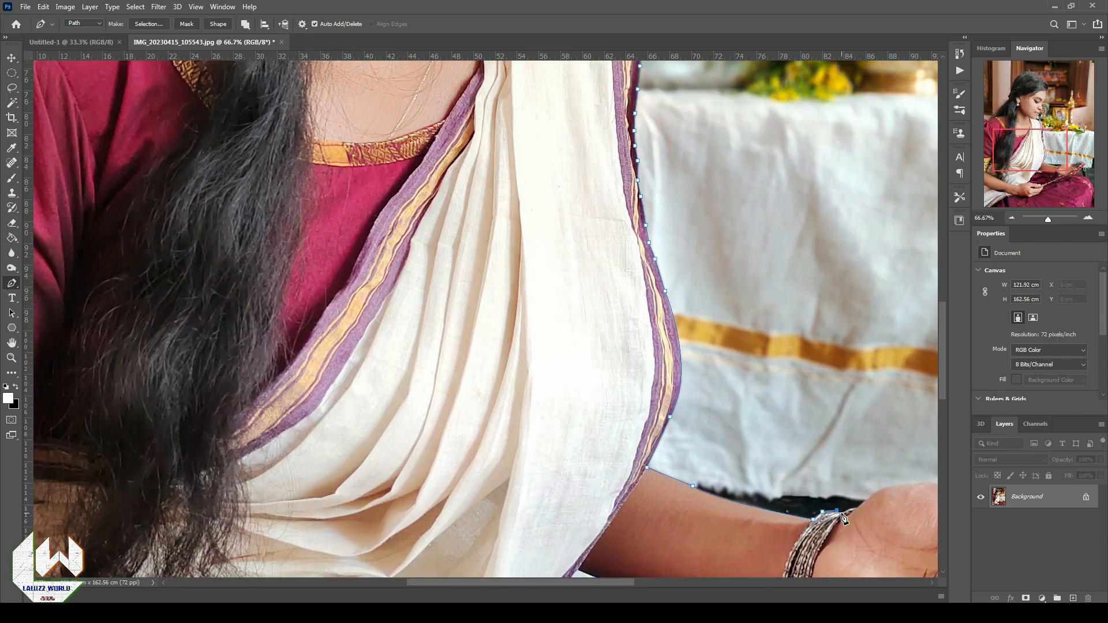
# - Trace the path along the upper edge of the open palm to the base of the peacock feather's eye
pyautogui.hscroll(8, 511, 483)
pyautogui.keyDown('alt'); pyautogui.click(682, 484); pyautogui.keyUp('alt')
pyautogui.click(726, 481)
pyautogui.click(749, 483)
pyautogui.click(760, 486)
pyautogui.click(766, 487)
pyautogui.click(771, 480)
pyautogui.click(776, 488)
pyautogui.click(780, 474)
# - Trace the path around the top of the peacock feather and on towards the outermost fingertip
pyautogui.click(836, 456)
pyautogui.click(850, 460)
pyautogui.click(860, 463)
pyautogui.click(870, 461)
pyautogui.click(884, 461)
pyautogui.click(893, 473)
pyautogui.click(888, 480)
pyautogui.click(881, 490)
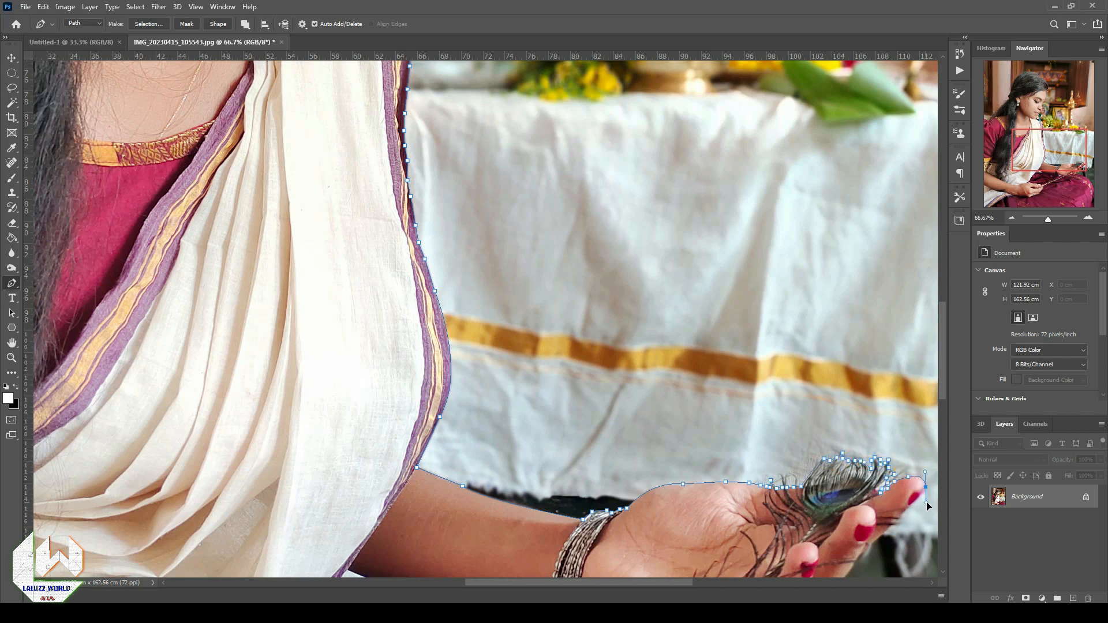
# - Continue the path around the fingertips and down the underside of the fingers to the maroon skirt
pyautogui.moveTo(853, 568); pyautogui.dragTo(790, 421)
pyautogui.click(796, 408)
pyautogui.click(786, 424)
pyautogui.click(779, 433)
pyautogui.click(773, 443)
pyautogui.moveTo(742, 455); pyautogui.dragTo(724, 454)
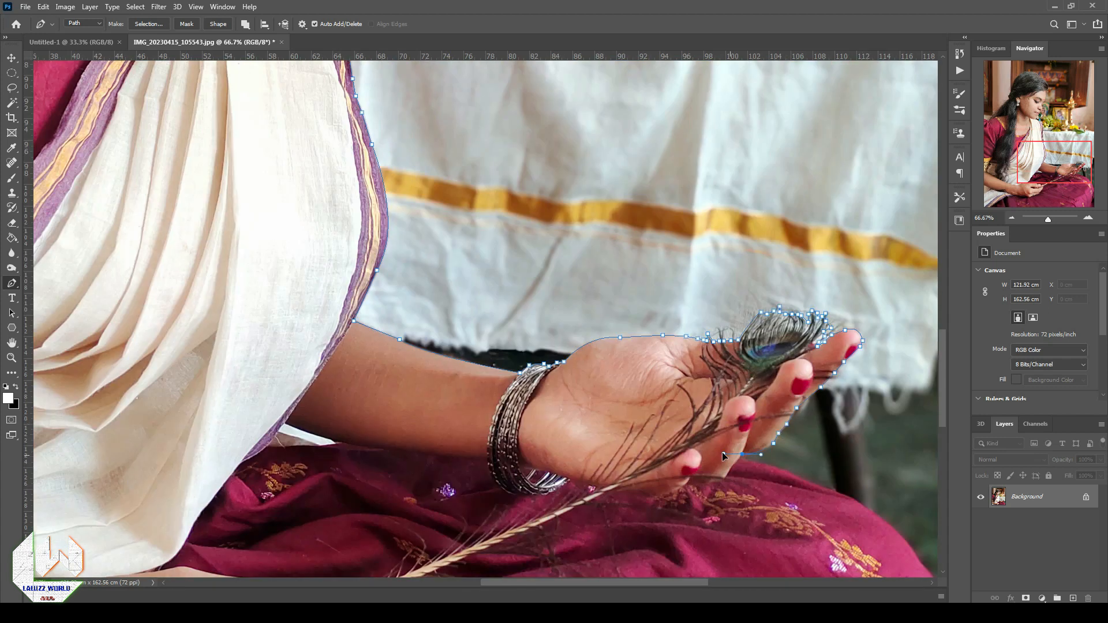
# - Trace the path along the curve of the maroon skirt over the knee and down the photo's edge
pyautogui.scroll(-5, 826, 492)
pyautogui.hscroll(5, 750, 346)
pyautogui.click(664, 295)
pyautogui.click(702, 318)
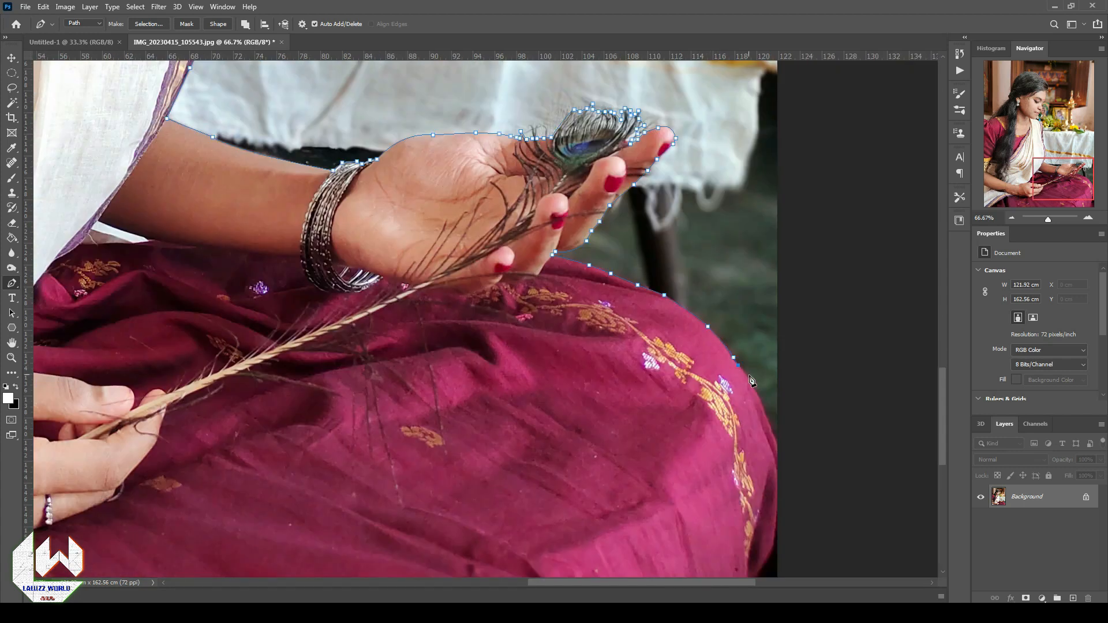
pyautogui.scroll(-3, 773, 543)
pyautogui.click(778, 366)
pyautogui.click(781, 570)
# - Run the path around the photo's bottom and far side and close it at the starting point by the shoulder
pyautogui.hscroll(-10, 780, 570)
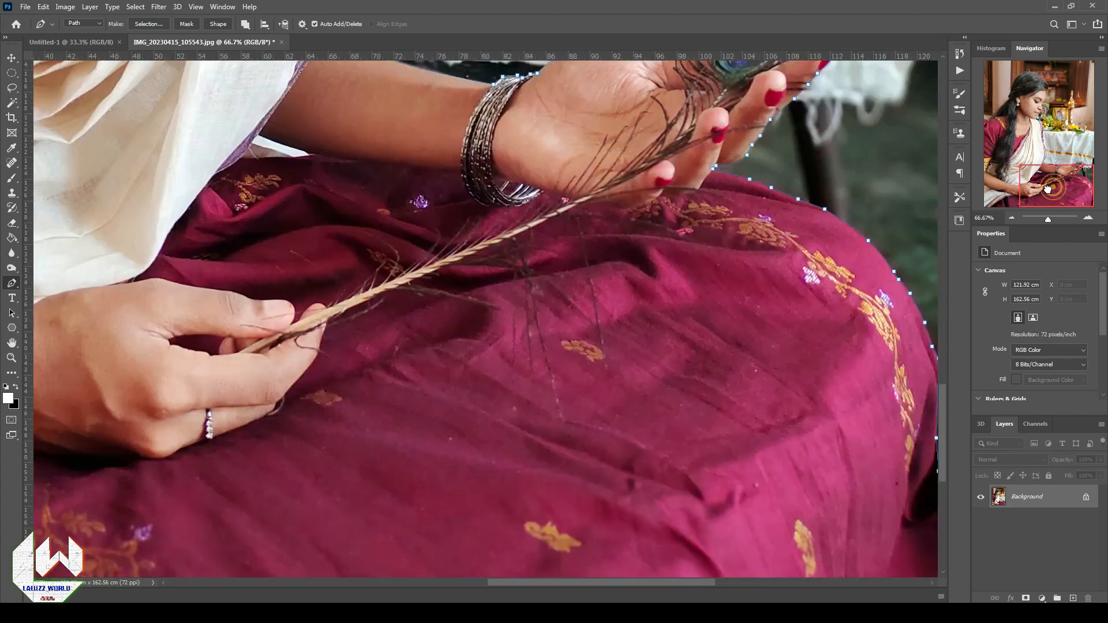
pyautogui.click(198, 562)
pyautogui.hscroll(-10, 198, 562)
pyautogui.hscroll(8, 310, 279)
pyautogui.click(310, 280)
pyautogui.scroll(12, 312, 283)
pyautogui.hscroll(4, 312, 248)
pyautogui.click(109, 218)
pyautogui.click(173, 203)
# - Convert the closed path to a selection and apply it as a layer mask that removes the background
pyautogui.hotkey('ctrl', 'Return')
pyautogui.click(1025, 599)
pyautogui.scroll(8, 452, 358)
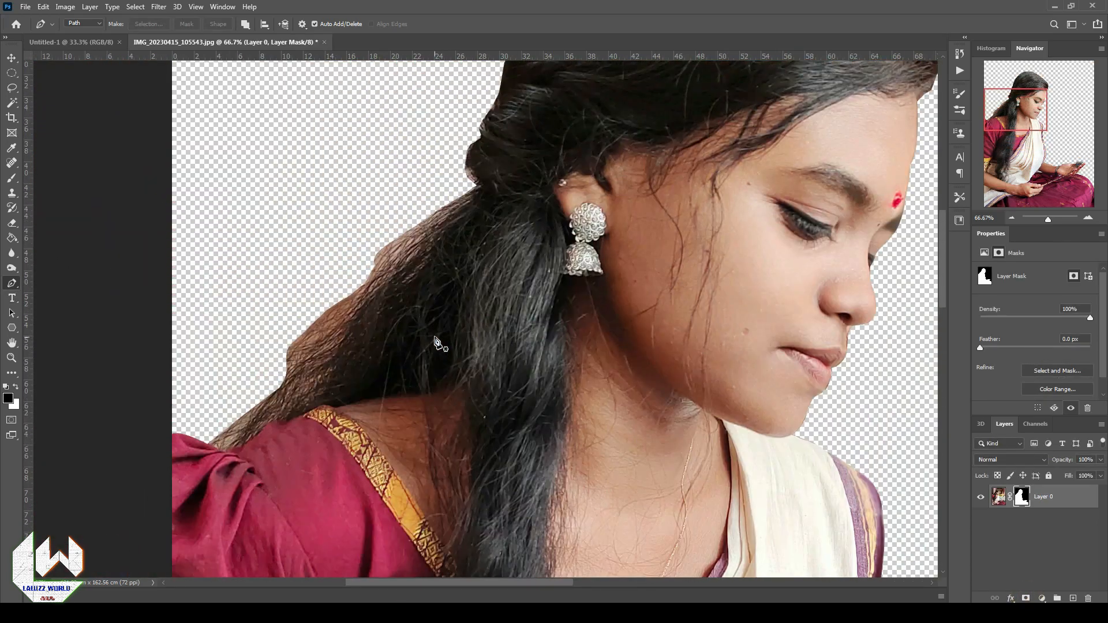
pyautogui.click(1011, 218)
pyautogui.click(1011, 218)
# - Refine the mask's hair edges in Select and Mask with Smart Radius on and Smooth set to 4
pyautogui.rightClick(1022, 499)
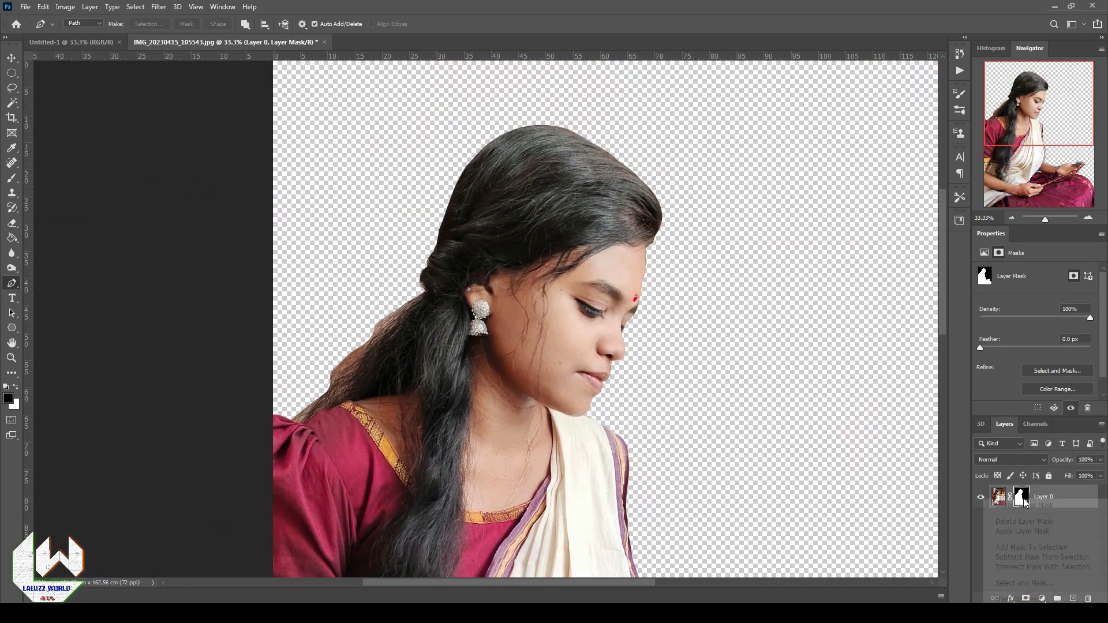
pyautogui.click(1011, 599)
pyautogui.click(612, 212)
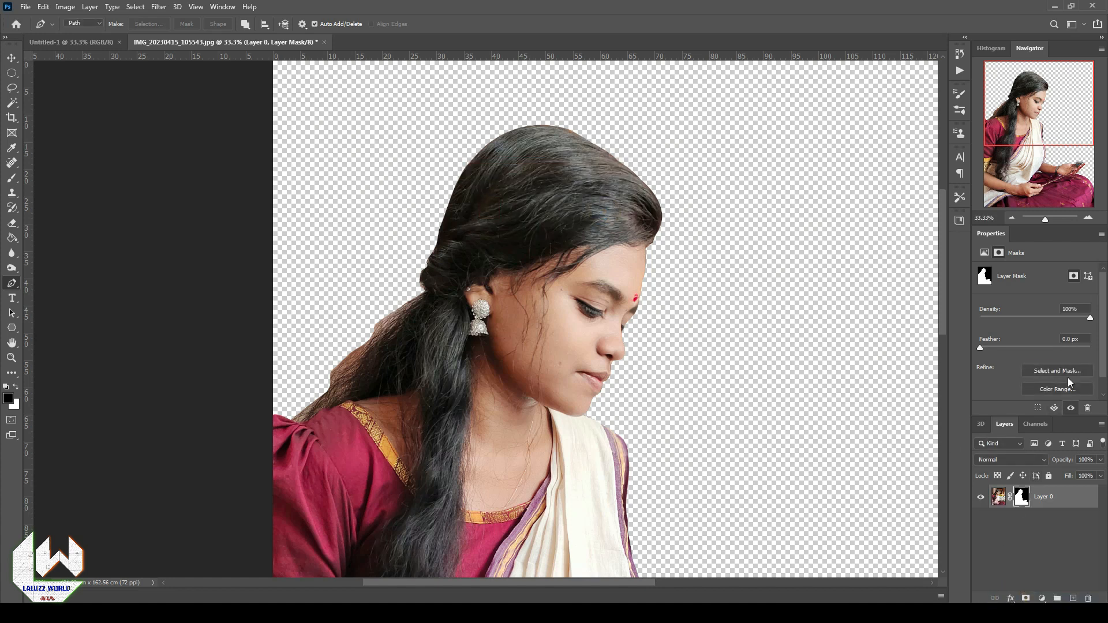
pyautogui.click(1068, 371)
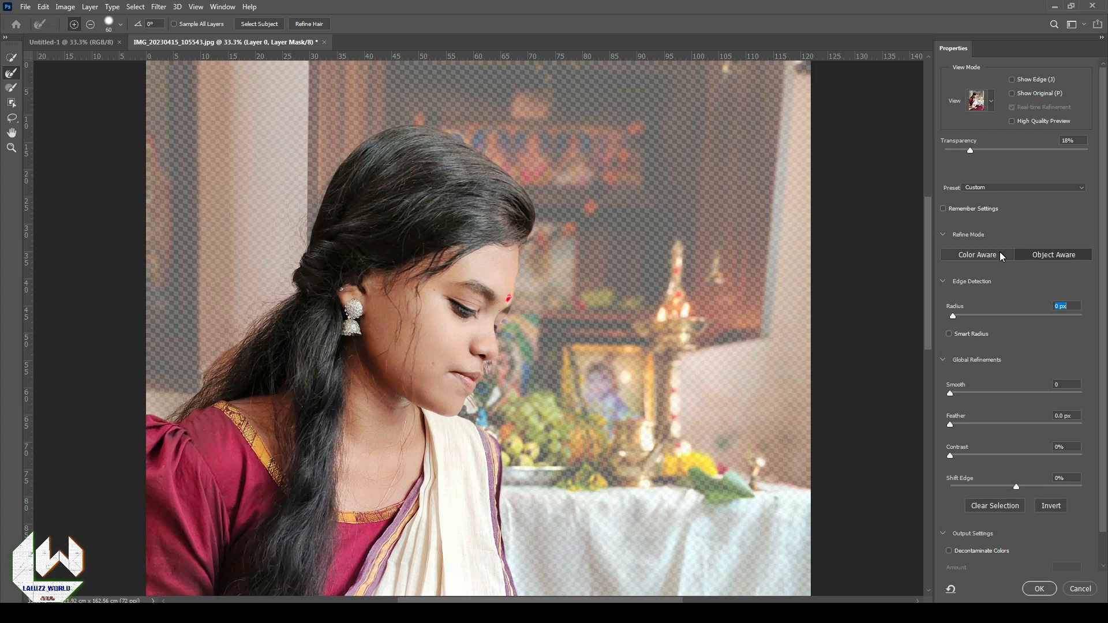
pyautogui.click(955, 394)
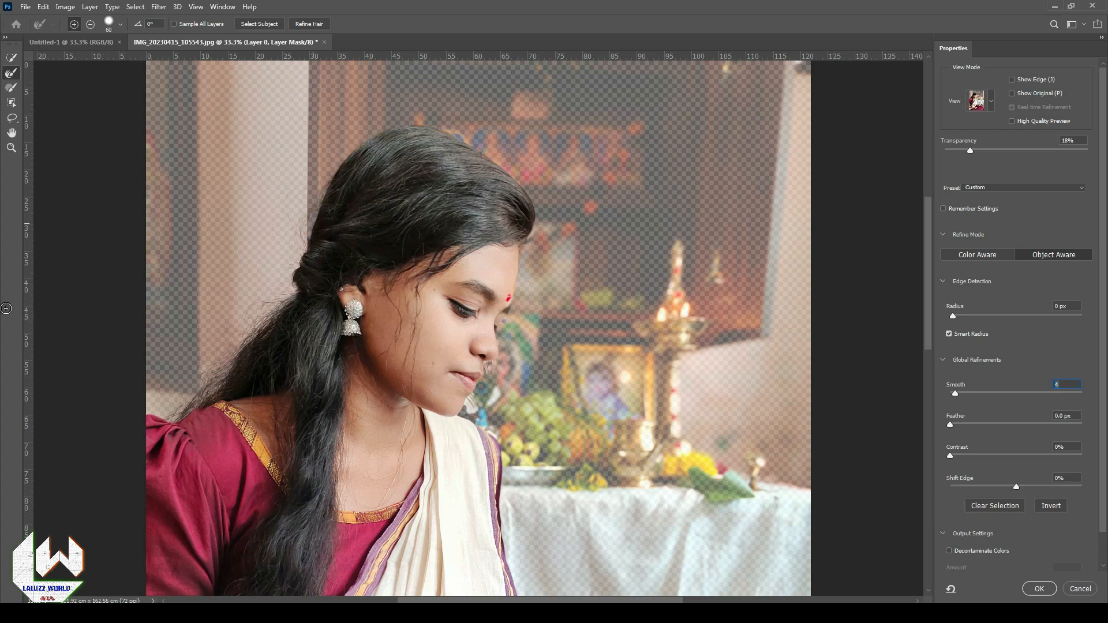
pyautogui.click(1037, 589)
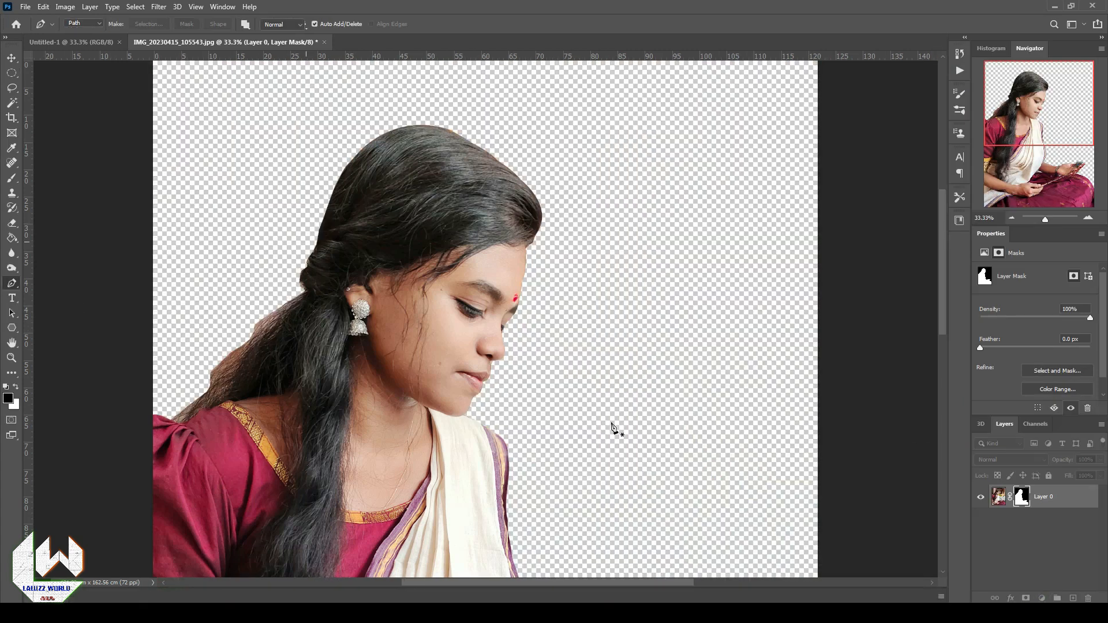
# - Reopen Select and Mask and refine the mask edge around the peacock feather in the hand
pyautogui.scroll(-5, 404, 240)
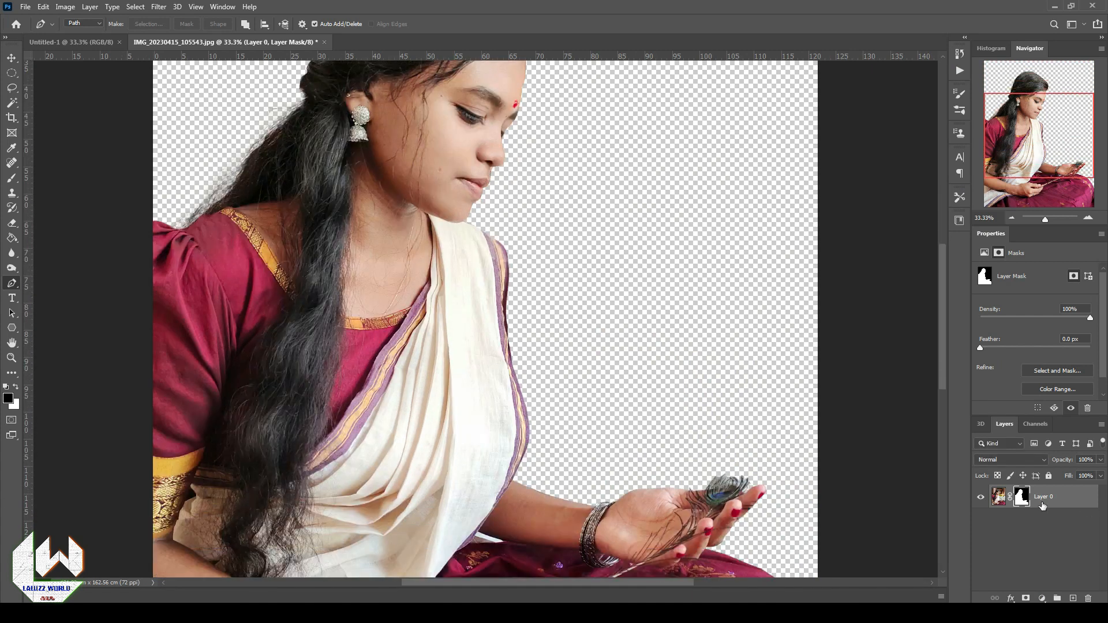
pyautogui.rightClick(1023, 499)
pyautogui.click(1033, 478)
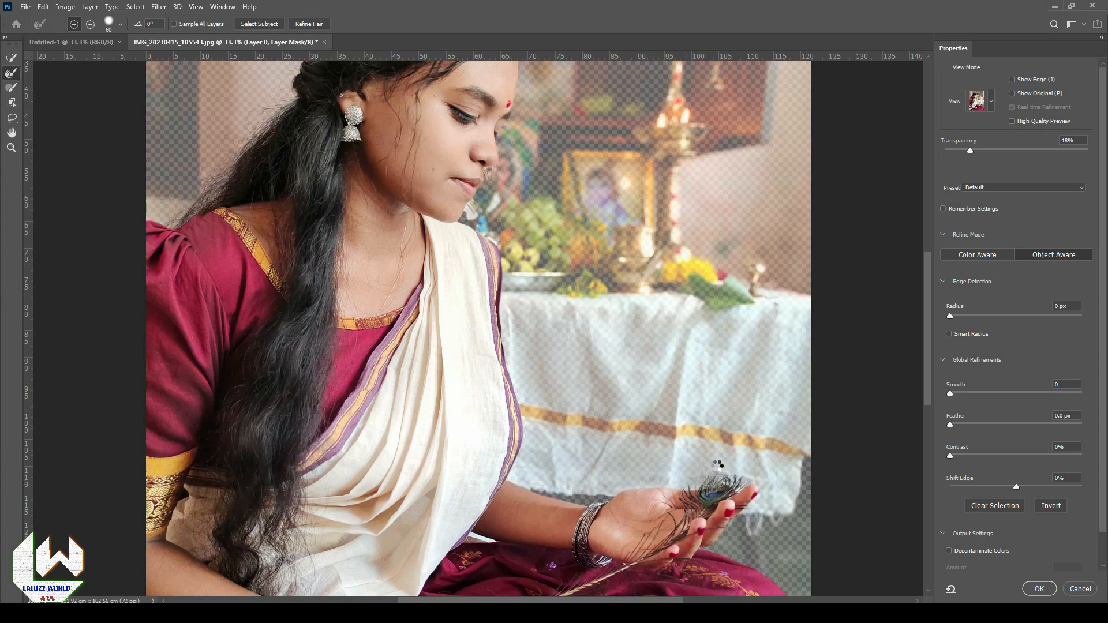
pyautogui.click(1039, 588)
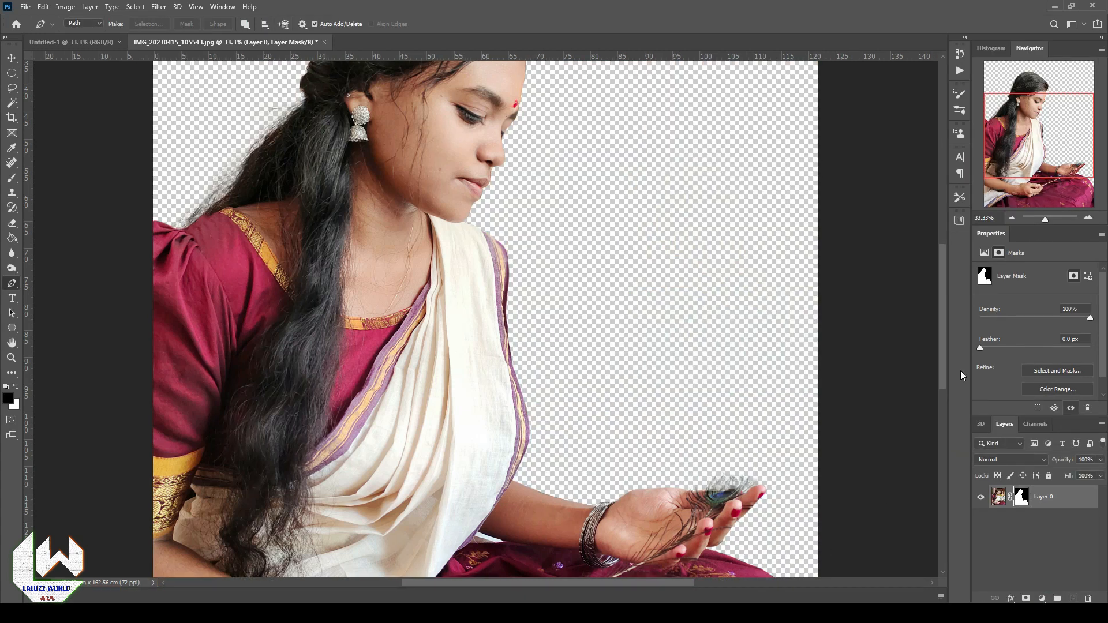
# - Float the photo's window, copy the masked woman into the Untitled-1 document and close the photo
pyautogui.click(1011, 218)
pyautogui.click(1011, 217)
pyautogui.click(1011, 218)
pyautogui.press('v')
pyautogui.click(225, 129)
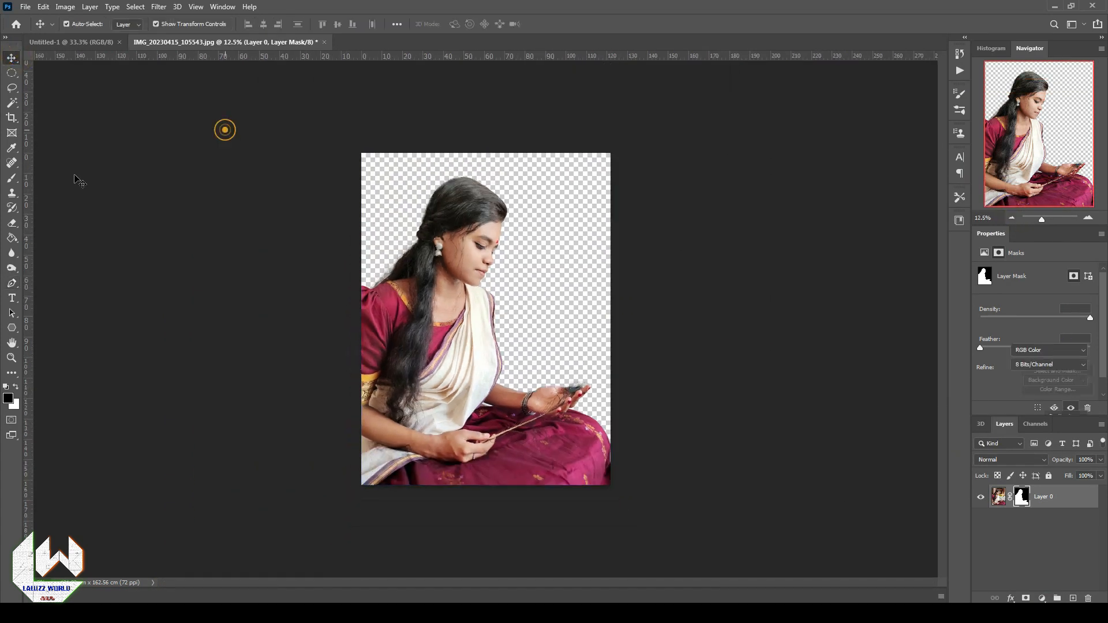
pyautogui.moveTo(225, 42); pyautogui.dragTo(567, 85)
pyautogui.moveTo(524, 334); pyautogui.dragTo(326, 295)
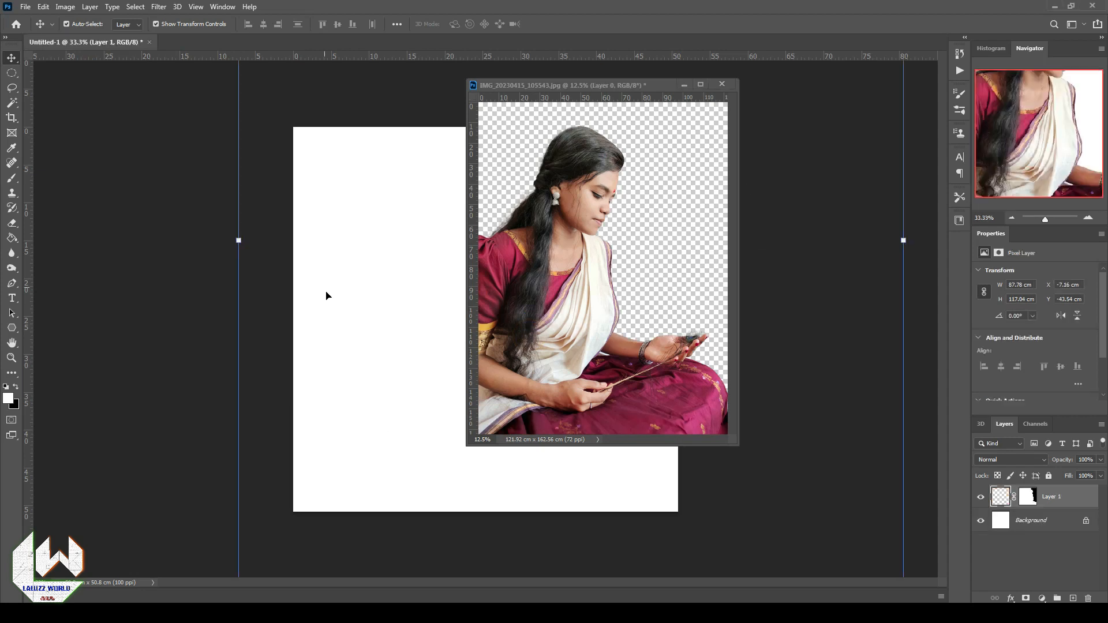
pyautogui.click(722, 84)
# - Save the composition as Untitled-1.psd
pyautogui.click(564, 227)
pyautogui.hotkey('ctrl', '-')
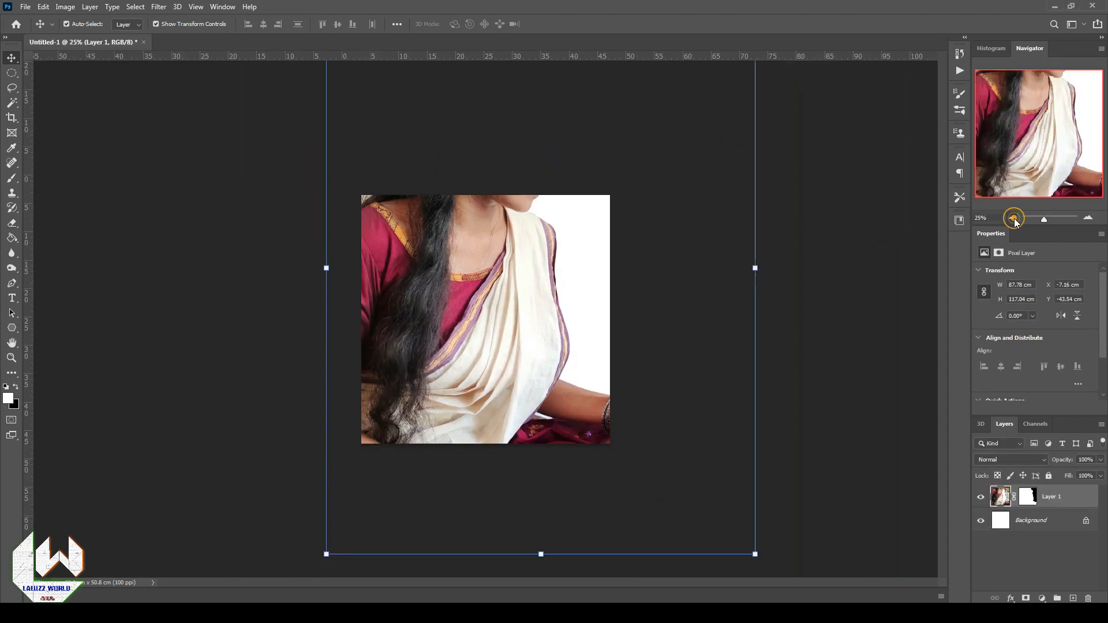
pyautogui.hotkey('ctrl', '-')
pyautogui.hotkey('ctrl', 'shift', 's')
pyautogui.click(456, 358)
pyautogui.press('Return')
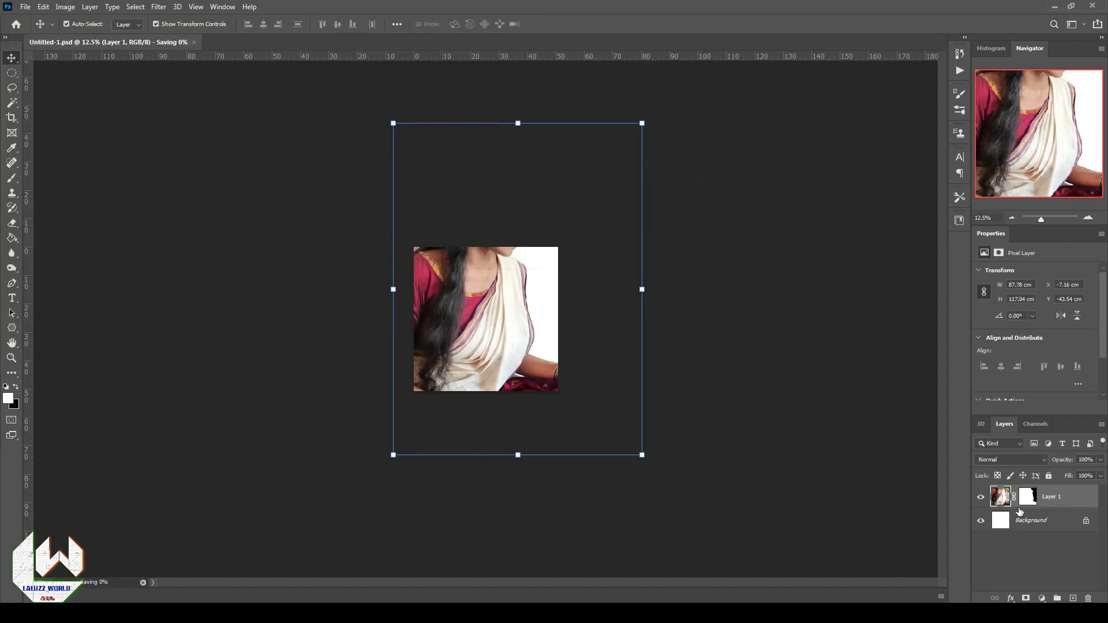
# - Scale the woman layer down with Free Transform and place her in the lower-left corner of the canvas
pyautogui.hotkey('ctrl', '-')
pyautogui.hotkey('ctrl', 't')
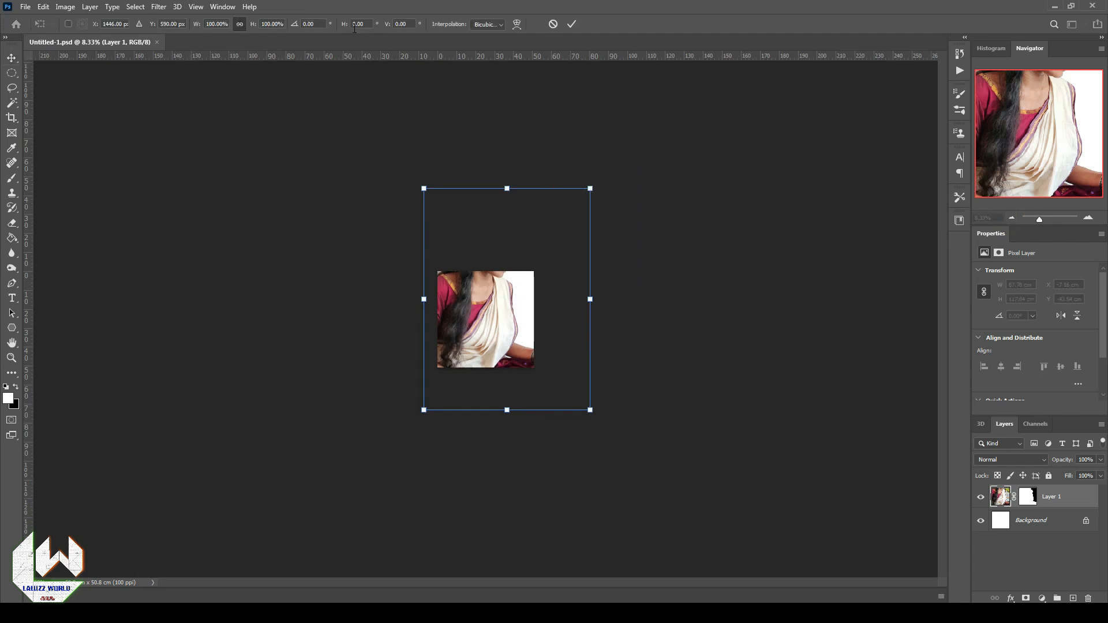
pyautogui.moveTo(590, 188); pyautogui.dragTo(496, 309)
pyautogui.moveTo(463, 350); pyautogui.dragTo(478, 311)
pyautogui.moveTo(512, 272); pyautogui.dragTo(491, 298)
pyautogui.press('Return')
pyautogui.click(685, 316)
# - Open the slate-rock-texture-3 image
pyautogui.click(1088, 218)
pyautogui.click(1089, 219)
pyautogui.click(25, 6)
pyautogui.click(35, 30)
pyautogui.click(265, 251)
pyautogui.click(452, 312)
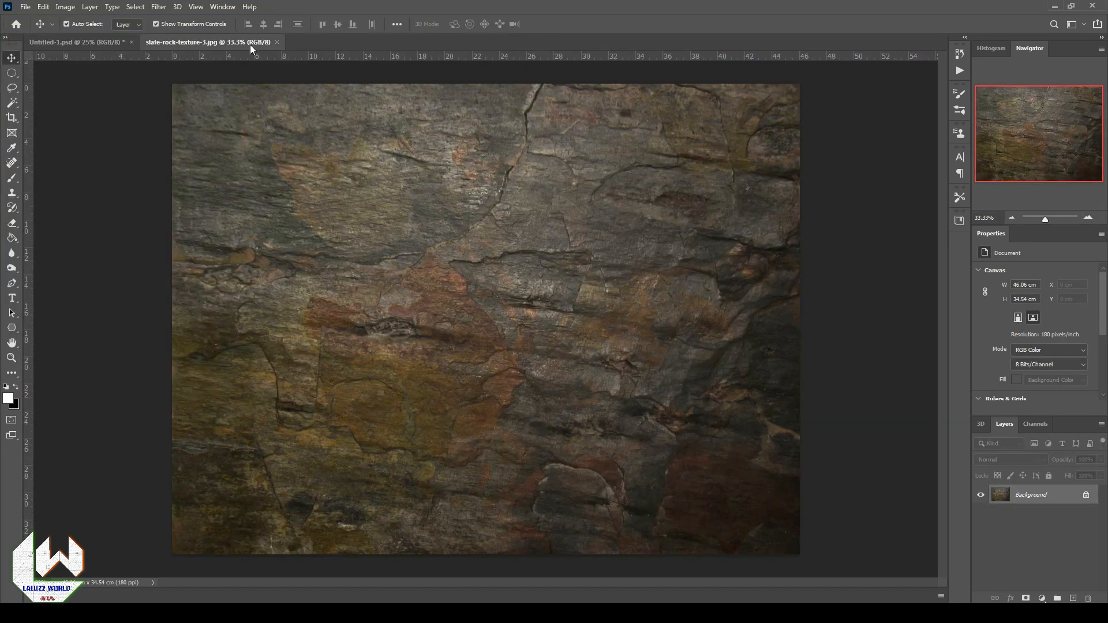
# - Copy the rock texture into Untitled-1.psd, close its source file and position it over the canvas
pyautogui.moveTo(555, 356); pyautogui.dragTo(453, 390)
pyautogui.moveTo(954, 97); pyautogui.dragTo(520, 111)
pyautogui.click(698, 114)
pyautogui.moveTo(540, 367); pyautogui.dragTo(445, 328)
pyautogui.moveTo(515, 235); pyautogui.dragTo(450, 233)
pyautogui.moveTo(491, 166); pyautogui.dragTo(490, 167)
# - Taper the rock texture towards its top with a Perspective transform and reduce its height
pyautogui.rightClick(459, 238)
pyautogui.click(500, 298)
pyautogui.moveTo(728, 173); pyautogui.dragTo(601, 190)
pyautogui.rightClick(486, 213)
pyautogui.click(508, 239)
pyautogui.moveTo(490, 168); pyautogui.dragTo(491, 308)
pyautogui.moveTo(527, 380); pyautogui.dragTo(537, 329)
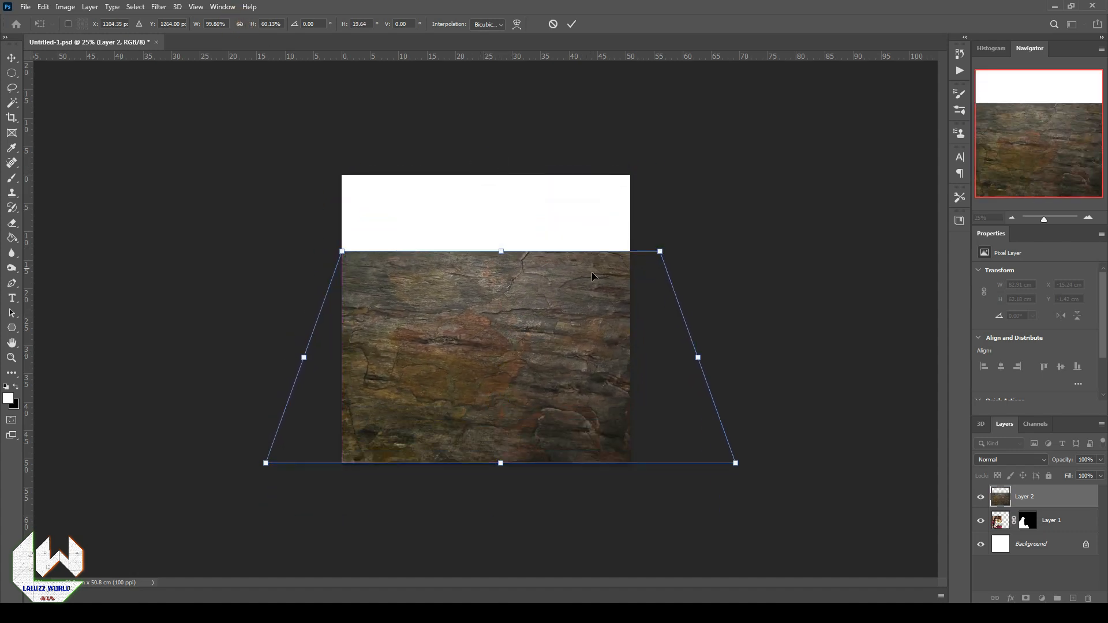
# - Widen the texture and flatten it into a low ground strip along the canvas bottom, and apply the transform
pyautogui.moveTo(731, 469); pyautogui.dragTo(813, 354)
pyautogui.moveTo(537, 263); pyautogui.dragTo(477, 383)
pyautogui.rightClick(479, 344)
pyautogui.click(501, 397)
pyautogui.press('Return')
# - Place the ground texture layer behind the woman and enlarge it to about 123.06 × 14.94 cm
pyautogui.click(486, 432)
pyautogui.hotkey('ctrl', '[')
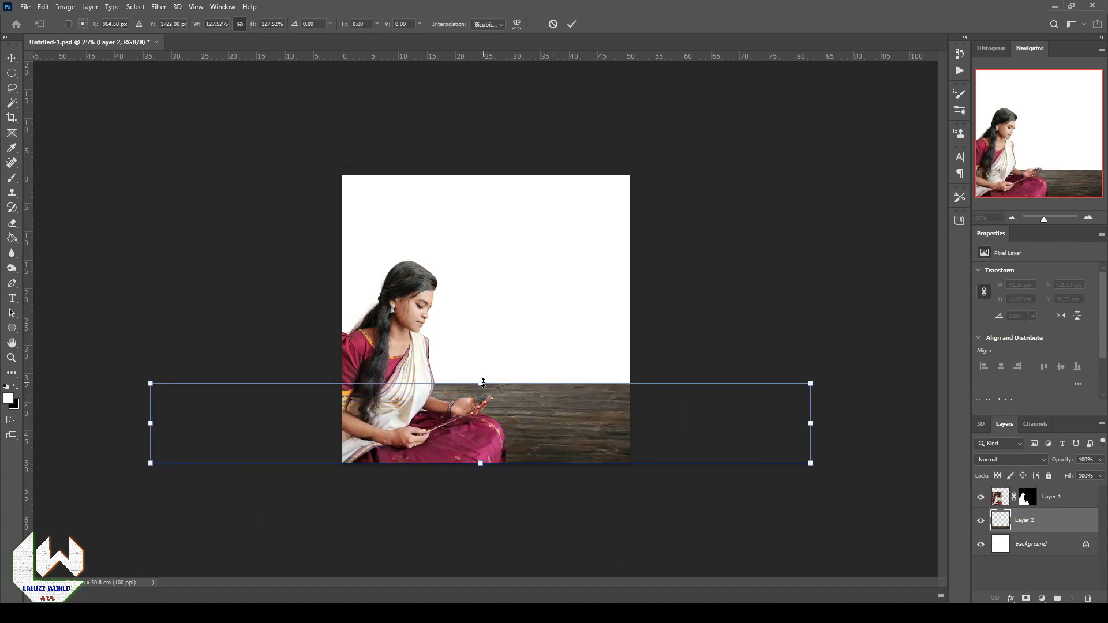
pyautogui.doubleClick(568, 410)
pyautogui.moveTo(808, 423); pyautogui.dragTo(825, 423)
pyautogui.moveTo(148, 381); pyautogui.dragTo(128, 380)
pyautogui.doubleClick(557, 407)
pyautogui.click(746, 309)
pyautogui.click(554, 403)
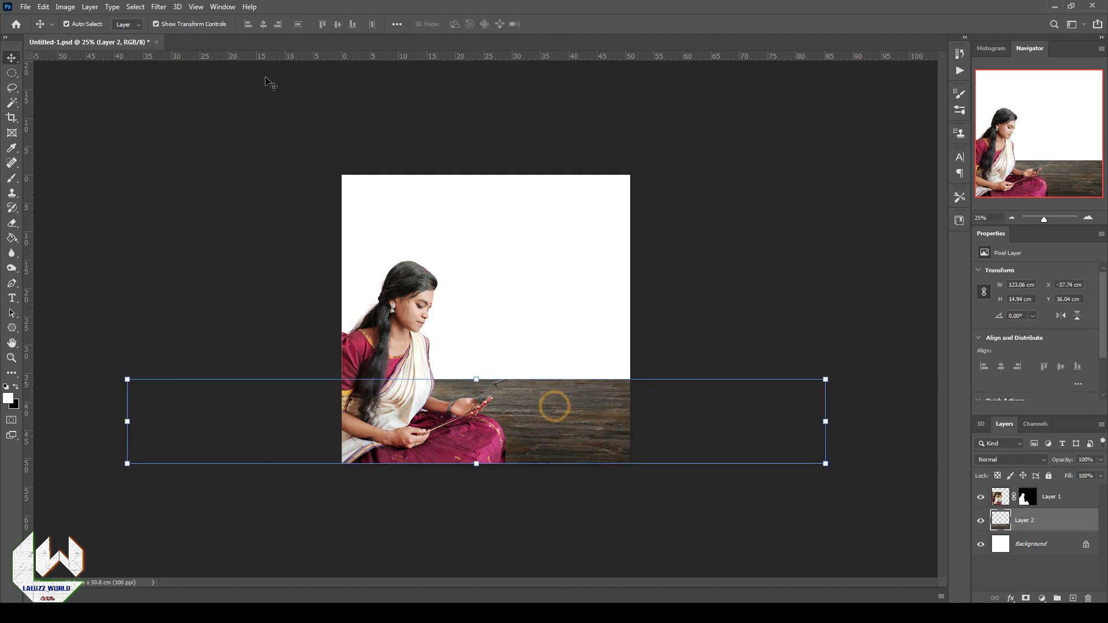
pyautogui.click(167, 154)
# - Open the Pexels photo of the carved stone pillar corridor from the Desktop
pyautogui.click(25, 7)
pyautogui.click(26, 32)
pyautogui.click(164, 213)
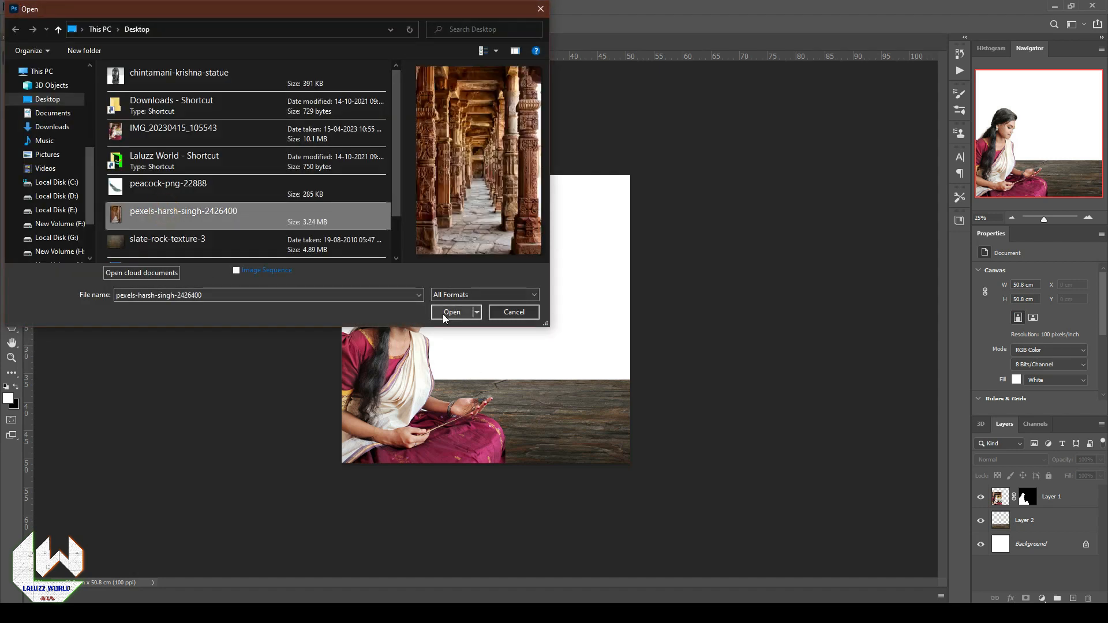
pyautogui.click(442, 313)
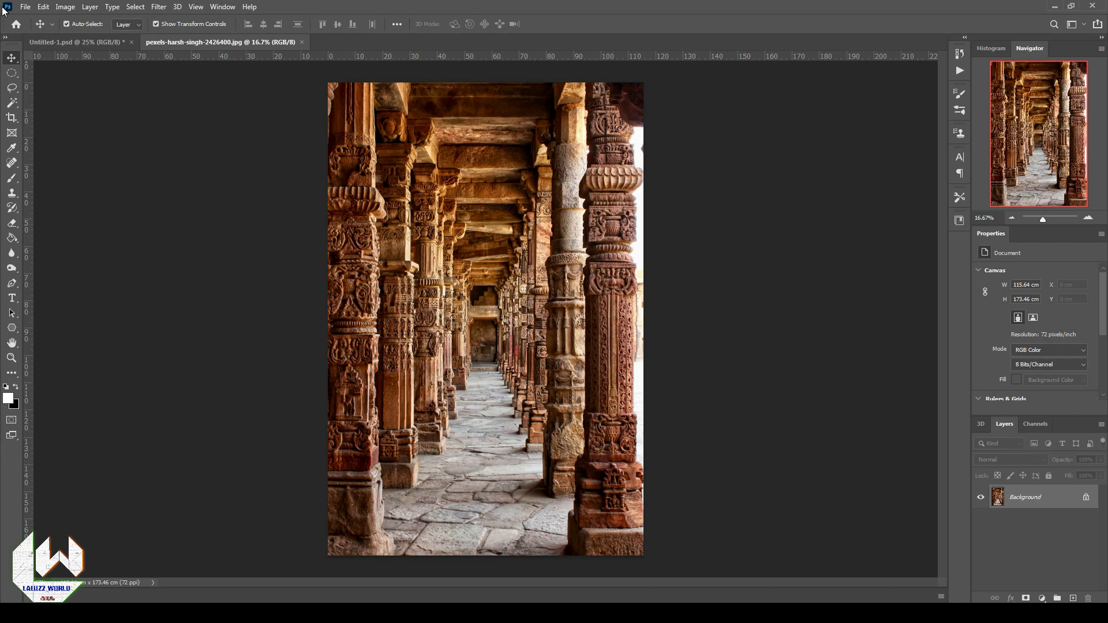
# - Start a Pen path at the photo's top and trace the leftmost pillar's inner edge down past its flared capital
pyautogui.click(11, 282)
pyautogui.click(374, 85)
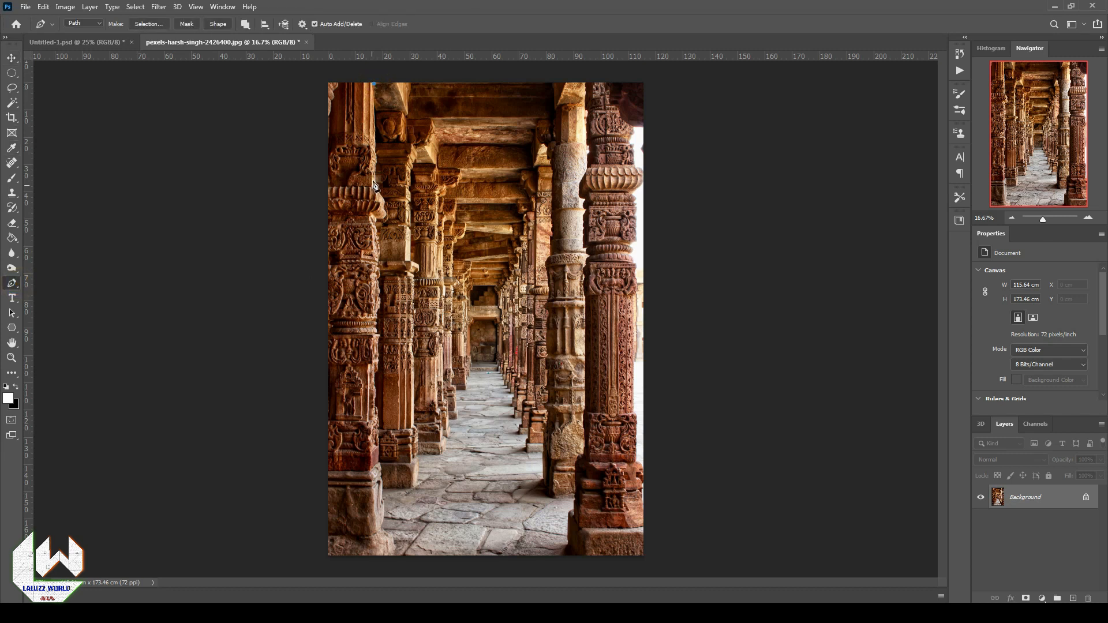
pyautogui.hotkey('ctrl', '+')
pyautogui.hotkey('ctrl', '+')
pyautogui.hotkey('ctrl', '+')
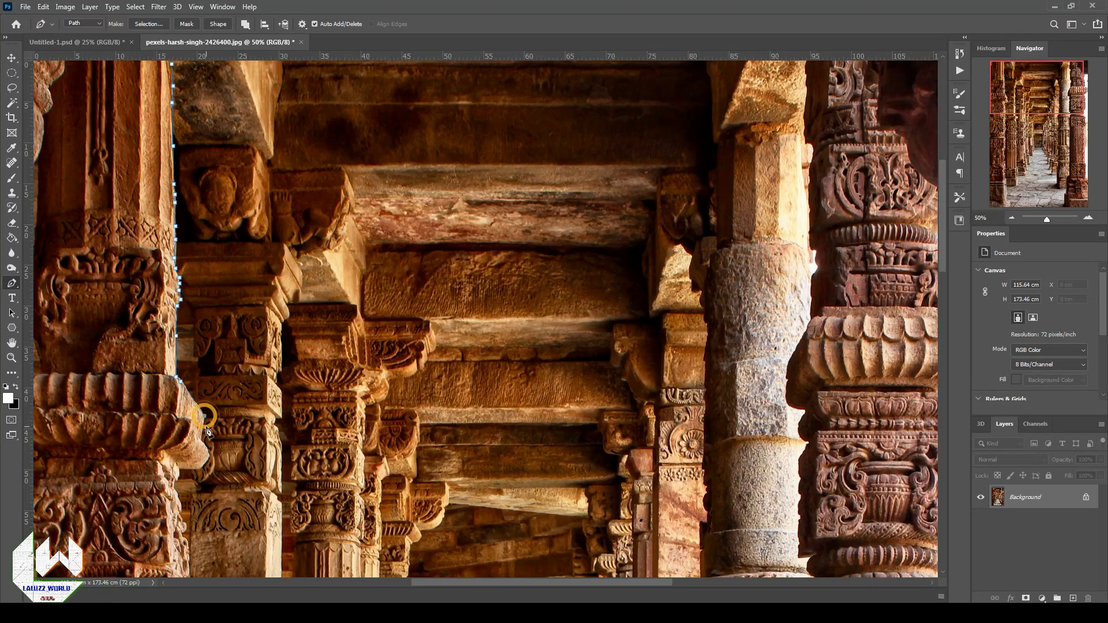
pyautogui.click(183, 521)
pyautogui.scroll(-3, 218, 520)
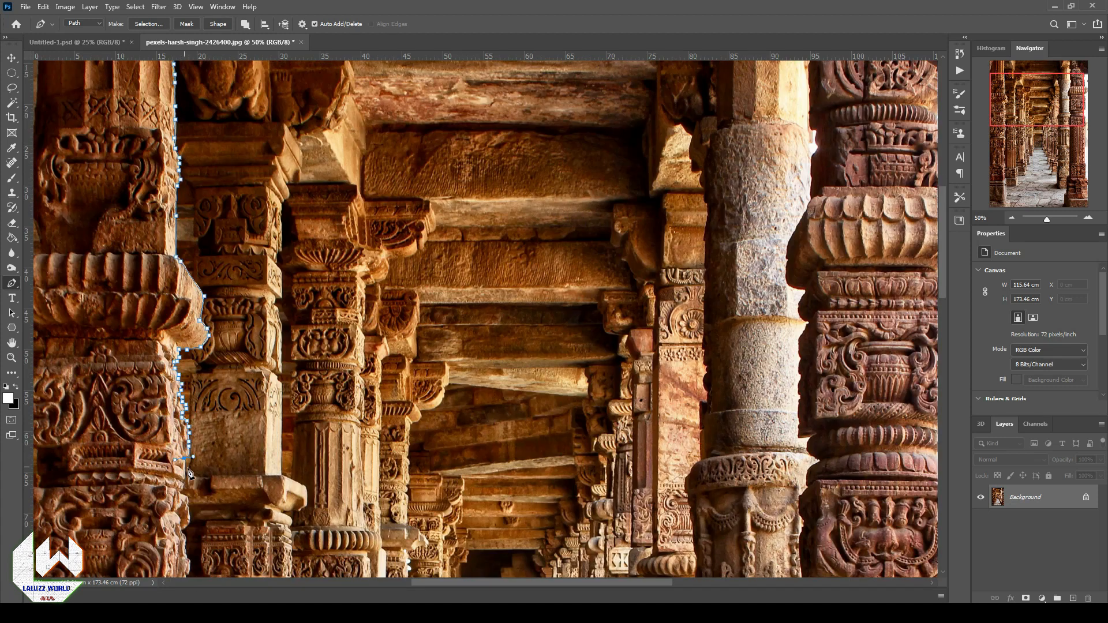
# - Continue the Pen path down the leftmost pillar's inner edge, along the large carved panel to the ringed band
pyautogui.click(183, 533)
pyautogui.scroll(-3, 186, 541)
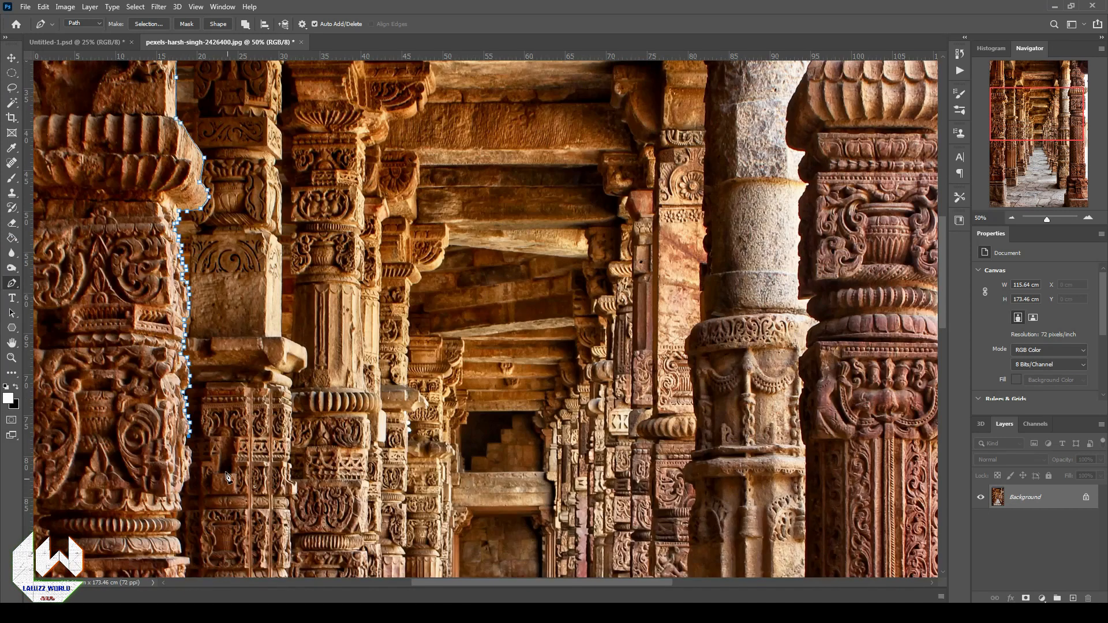
pyautogui.click(186, 484)
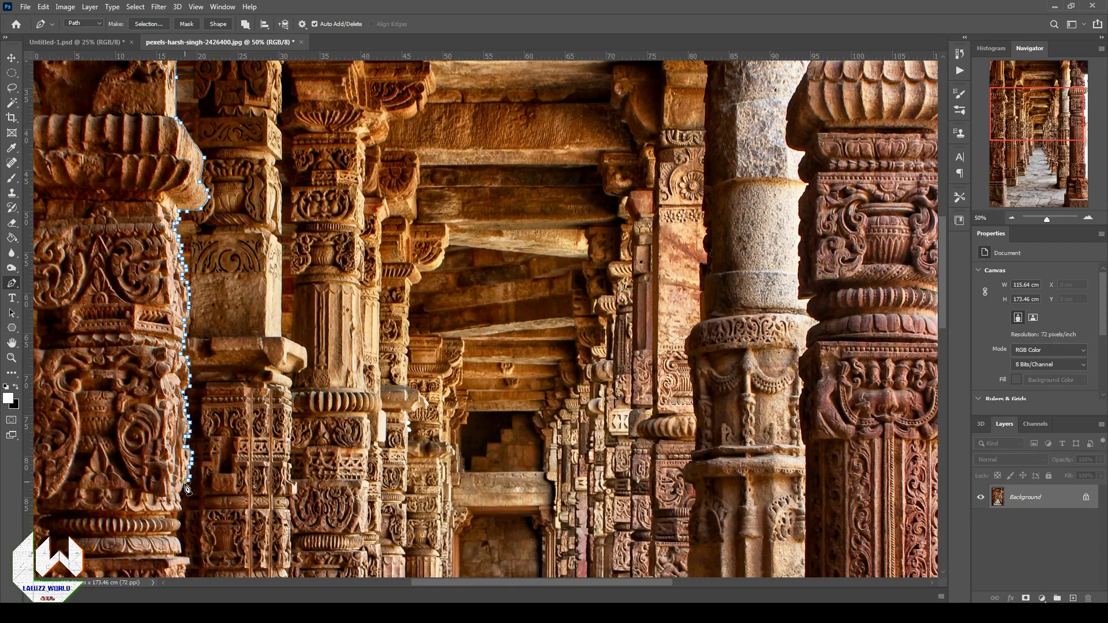
pyautogui.click(181, 521)
pyautogui.scroll(-3, 170, 518)
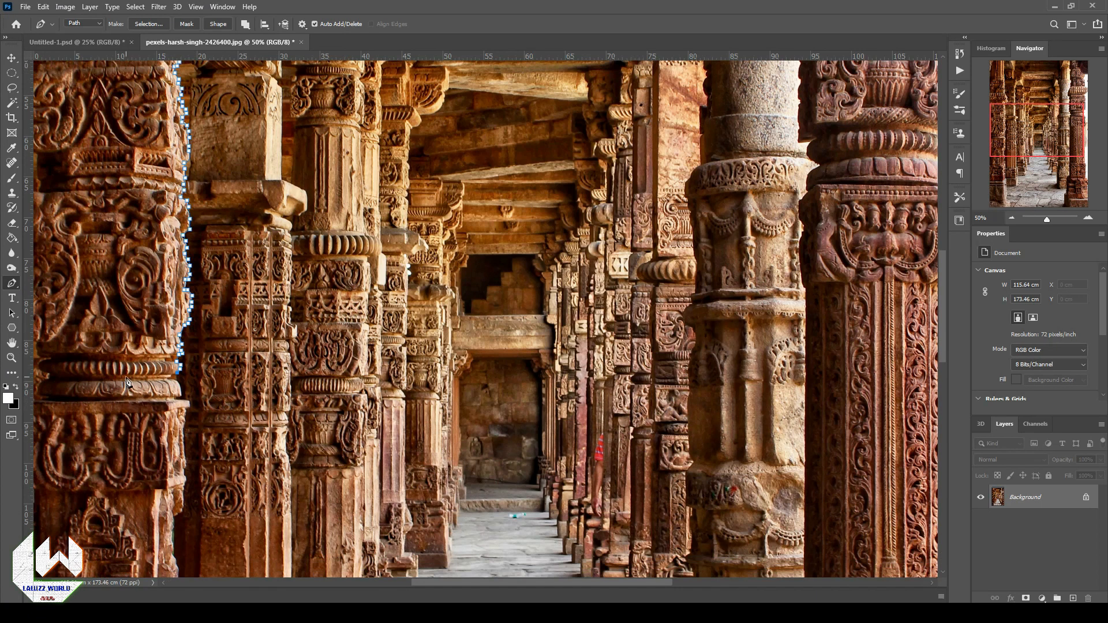
# - Extend the path around the projecting carved block just below the pillar's ringed band
pyautogui.press('super')
pyautogui.press('super')
pyautogui.click(188, 400)
pyautogui.click(190, 408)
pyautogui.click(184, 427)
pyautogui.click(185, 458)
pyautogui.click(183, 491)
pyautogui.click(182, 510)
# - Trace the pillar's inner edge along the shrine-niche panel down to the top of the scroll-carved block
pyautogui.scroll(-3, 181, 519)
pyautogui.click(173, 392)
pyautogui.click(175, 430)
pyautogui.click(180, 467)
pyautogui.click(183, 480)
pyautogui.click(188, 501)
pyautogui.click(187, 519)
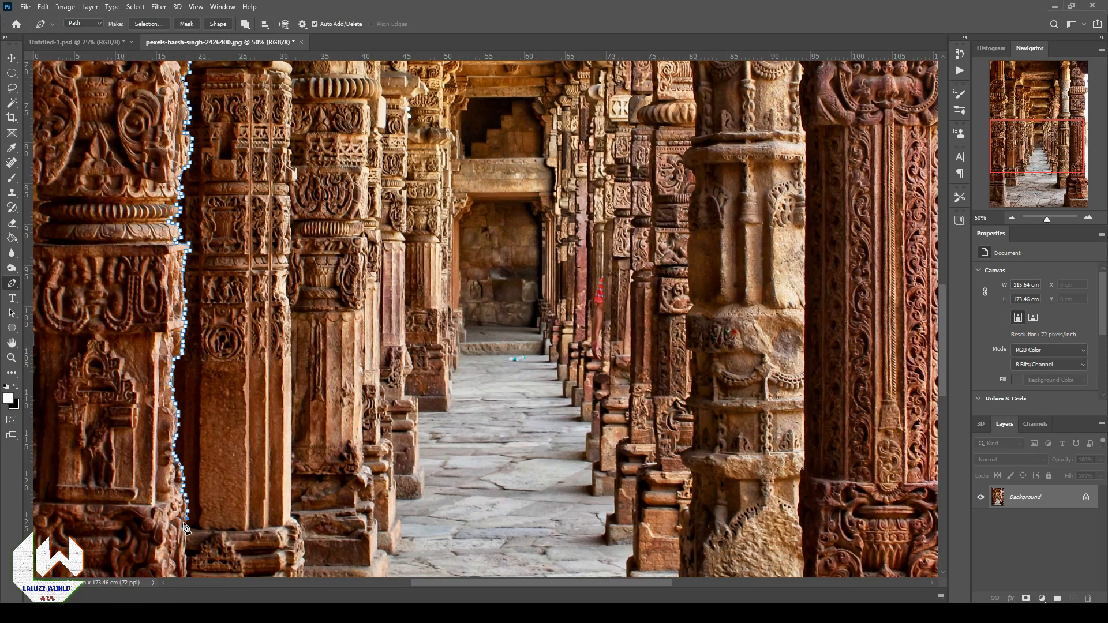
# - Trace the path down the scroll-carved block and the plain stone plinth to the pillar's rough footing
pyautogui.scroll(-6, 186, 534)
pyautogui.click(185, 251)
pyautogui.click(186, 276)
pyautogui.click(185, 301)
pyautogui.click(192, 333)
pyautogui.click(194, 346)
pyautogui.click(197, 379)
pyautogui.click(198, 397)
pyautogui.click(196, 424)
pyautogui.click(203, 529)
pyautogui.click(213, 534)
pyautogui.click(228, 544)
pyautogui.scroll(-2, 230, 548)
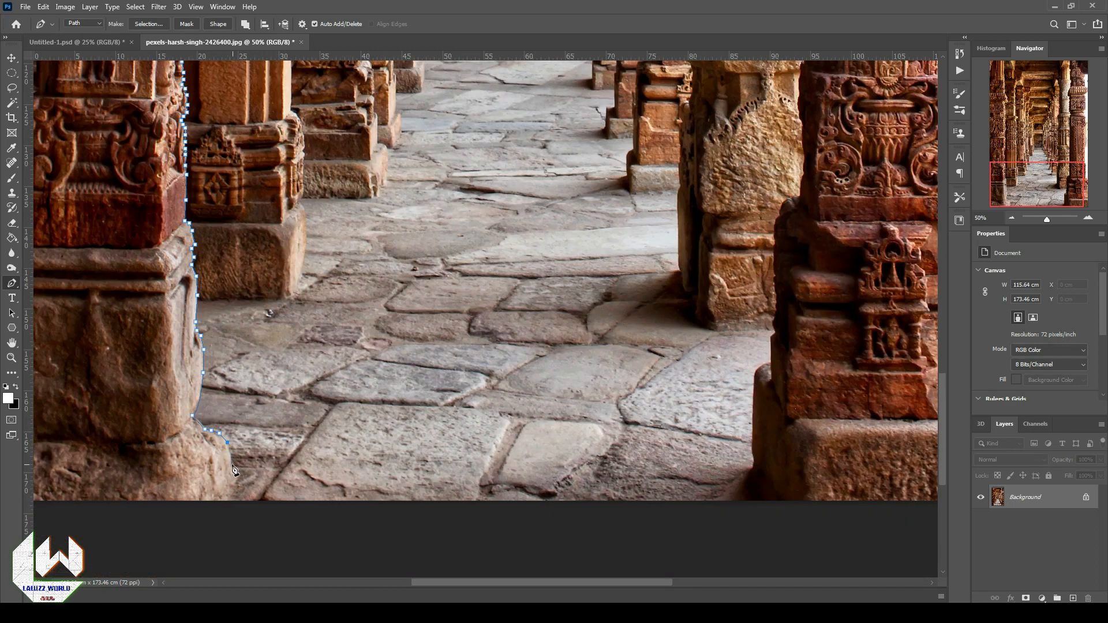
# - Close the path around the pillar outside the photo's bottom, outer and top edges, and convert it into a selection
pyautogui.click(33, 516)
pyautogui.hotkey('ctrl', '-')
pyautogui.hotkey('ctrl', '-')
pyautogui.hotkey('ctrl', '-')
pyautogui.click(262, 529)
pyautogui.click(294, 138)
pyautogui.click(374, 89)
pyautogui.hotkey('ctrl', 'Return')
# - Paste the selected pillar into Untitled-1.psd and move it toward the canvas's upper right
pyautogui.click(98, 42)
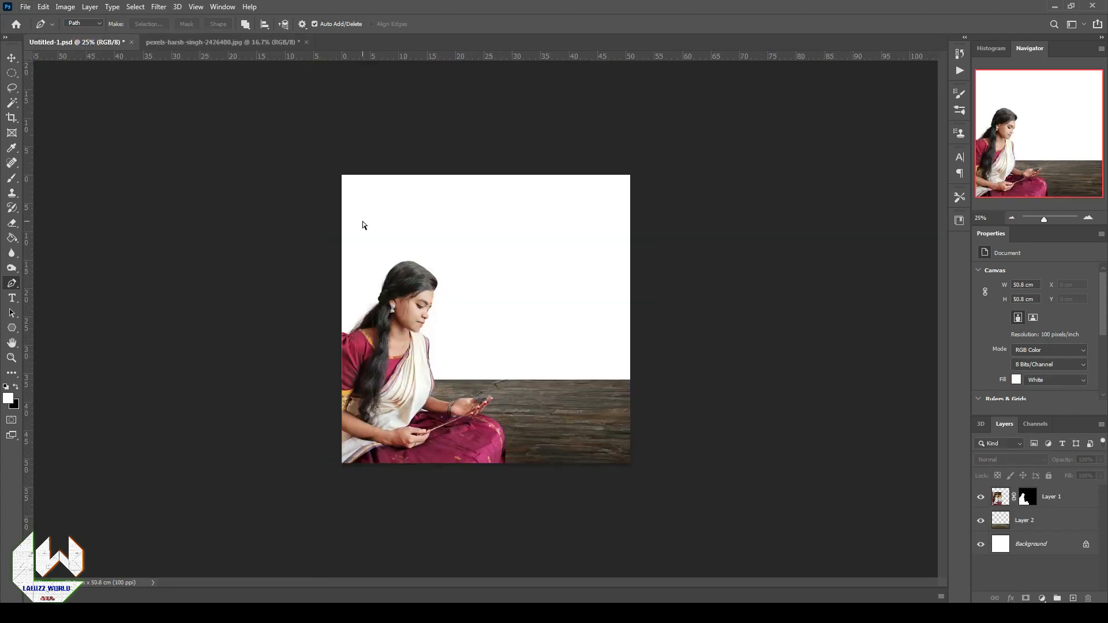
pyautogui.hotkey('ctrl', 'v')
pyautogui.click(11, 58)
pyautogui.moveTo(465, 304); pyautogui.dragTo(616, 157)
# - Flip the pillar horizontally and place it along the canvas's right edge with its foot on the ground strip
pyautogui.hotkey('ctrl', 't')
pyautogui.rightClick(547, 247)
pyautogui.click(606, 443)
pyautogui.moveTo(588, 349); pyautogui.dragTo(600, 149)
pyautogui.moveTo(600, 258); pyautogui.dragTo(609, 266)
pyautogui.click(733, 322)
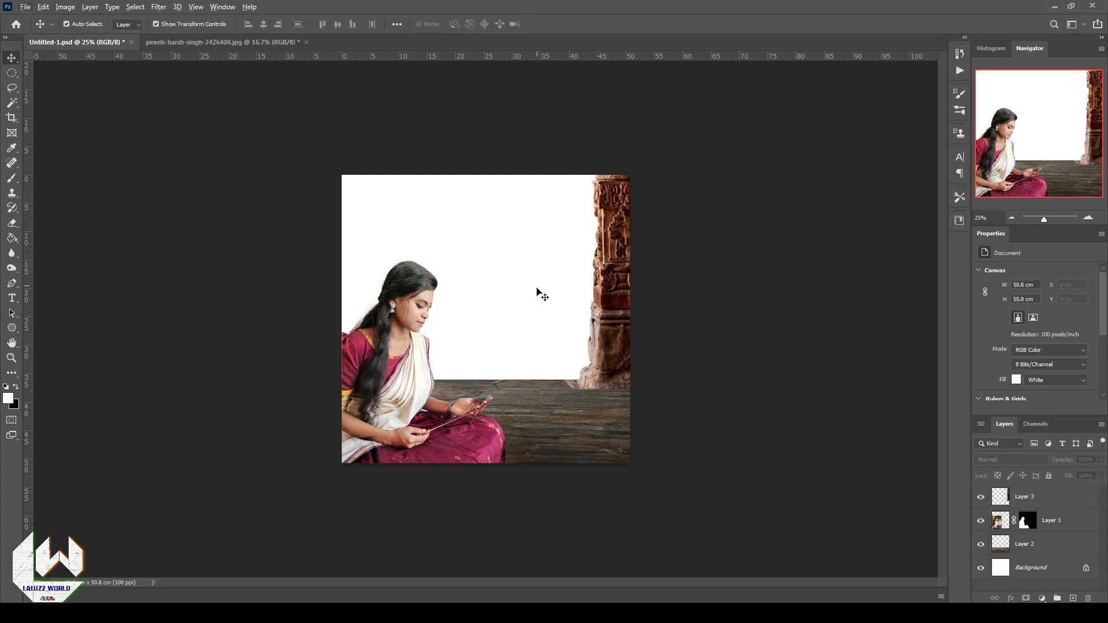
# - Duplicate the right pillar toward the canvas centre and flip the copy horizontally
pyautogui.click(1088, 217)
pyautogui.click(1088, 217)
pyautogui.click(1012, 217)
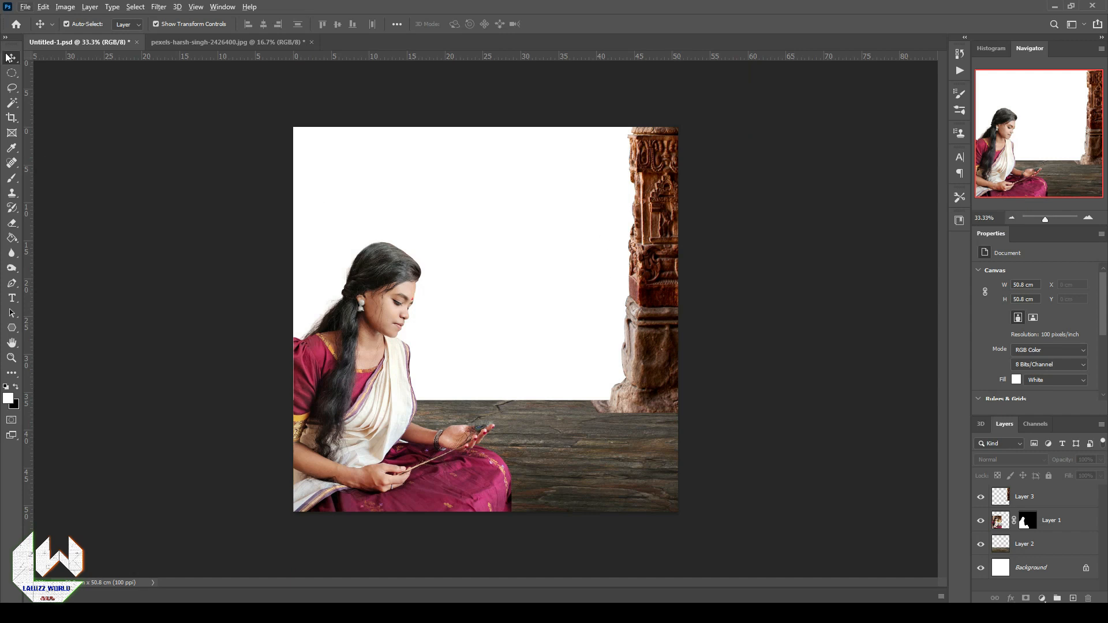
pyautogui.moveTo(654, 199); pyautogui.dragTo(540, 186)
pyautogui.hotkey('ctrl', 't')
pyautogui.rightClick(515, 290)
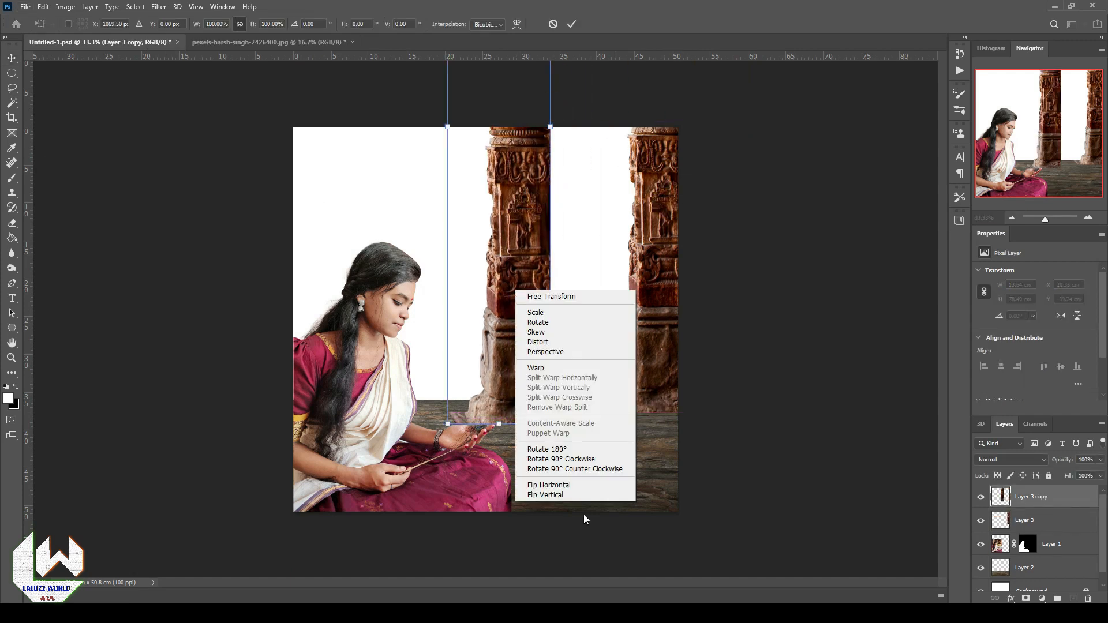
pyautogui.click(561, 485)
# - Move the flipped pillar copy to the canvas's left edge and place its layer below the woman's Layer 1
pyautogui.moveTo(503, 339); pyautogui.dragTo(318, 408)
pyautogui.press('Return')
pyautogui.moveTo(1031, 497); pyautogui.dragTo(1039, 556)
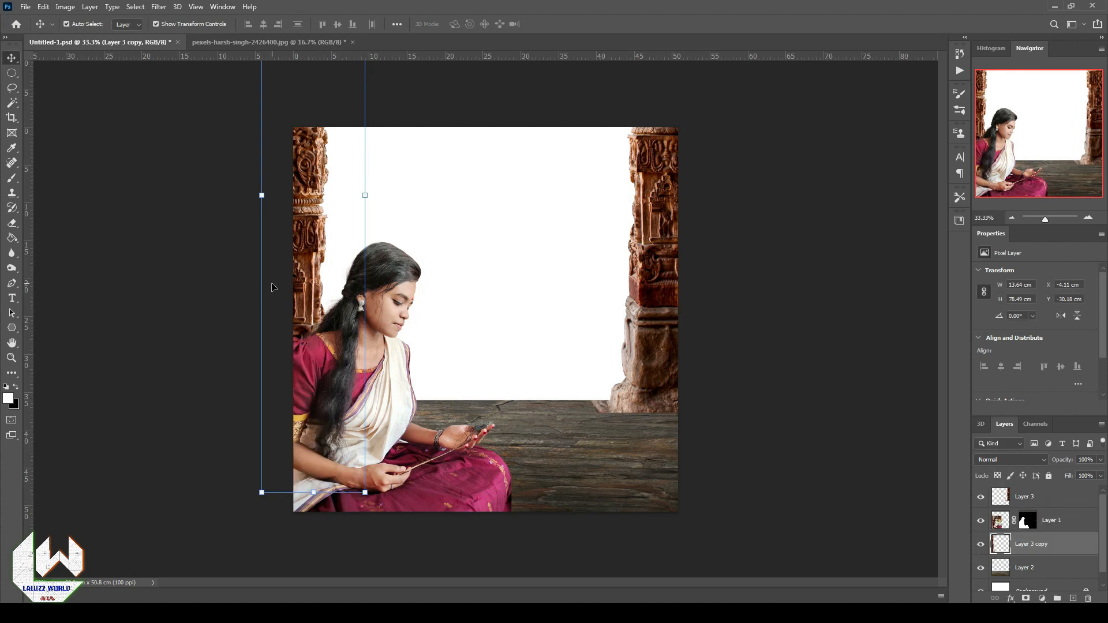
# - Duplicate the left pillar and scale the Layer 3 copy pillar down to 11.58 × 66.6 cm
pyautogui.moveTo(295, 247); pyautogui.dragTo(346, 175)
pyautogui.click(1033, 568)
pyautogui.hotkey('ctrl', 't')
pyautogui.moveTo(371, 432); pyautogui.dragTo(357, 342)
pyautogui.moveTo(325, 280); pyautogui.dragTo(331, 395)
pyautogui.press('Return')
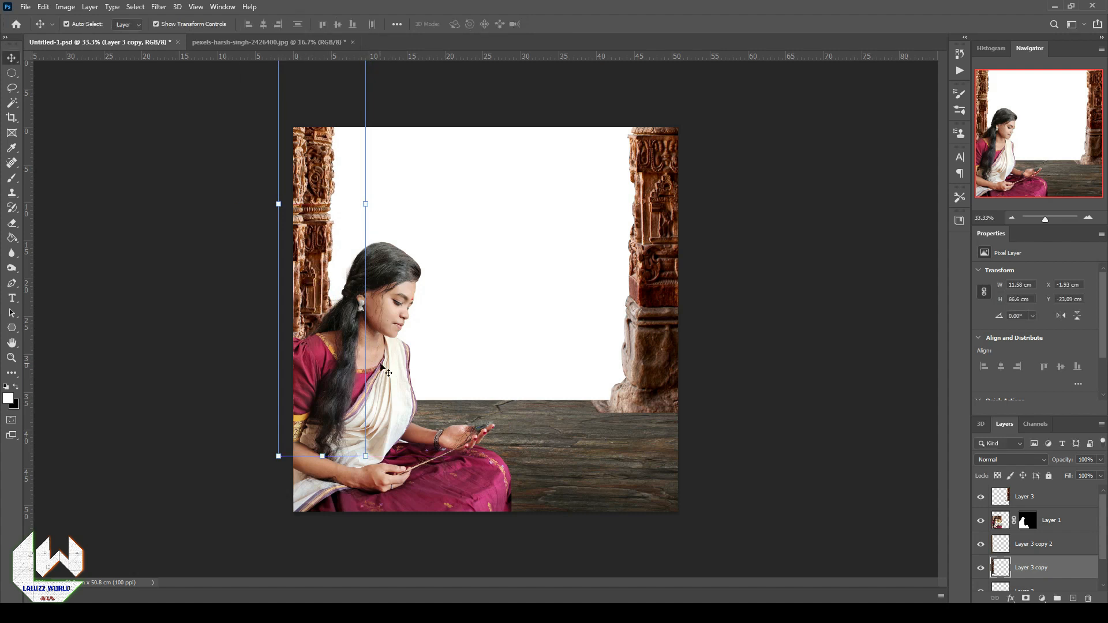
# - Shift the woman aside, scale the rear left pillar to 80.09% standing at the ground's far edge, and move her back
pyautogui.moveTo(380, 367); pyautogui.dragTo(504, 368)
pyautogui.moveTo(324, 378); pyautogui.dragTo(331, 333)
pyautogui.moveTo(368, 412); pyautogui.dragTo(331, 376)
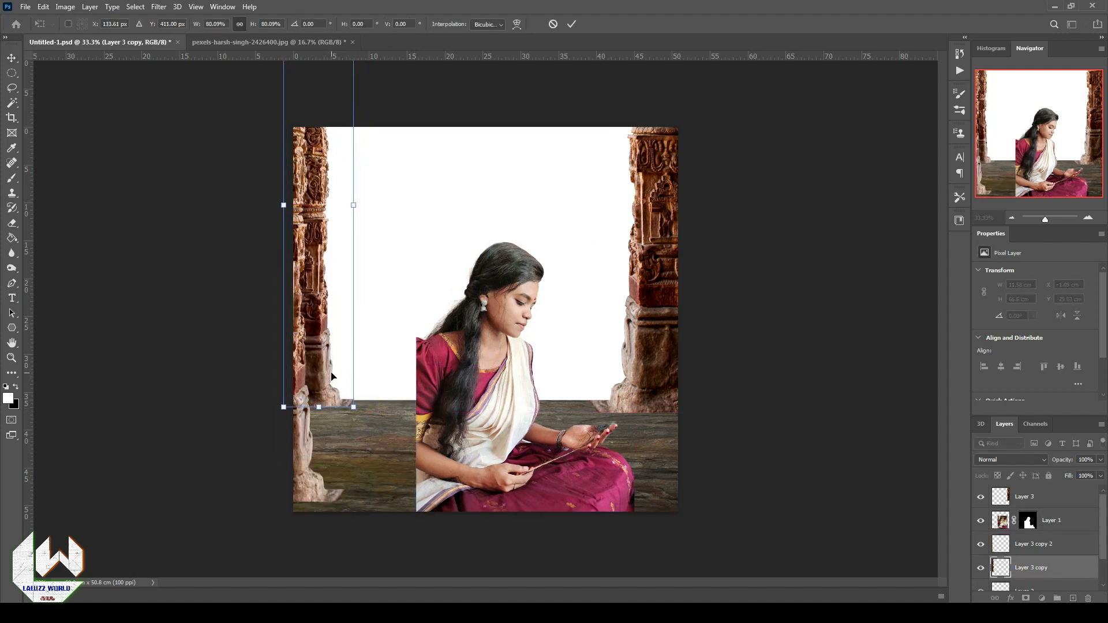
pyautogui.press('Return')
pyautogui.moveTo(510, 440); pyautogui.dragTo(387, 430)
# - Shift the front left pillar, Layer 3 copy 2, outward and fine-tune its horizontal position to about -7.5 cm
pyautogui.moveTo(299, 146); pyautogui.dragTo(293, 162)
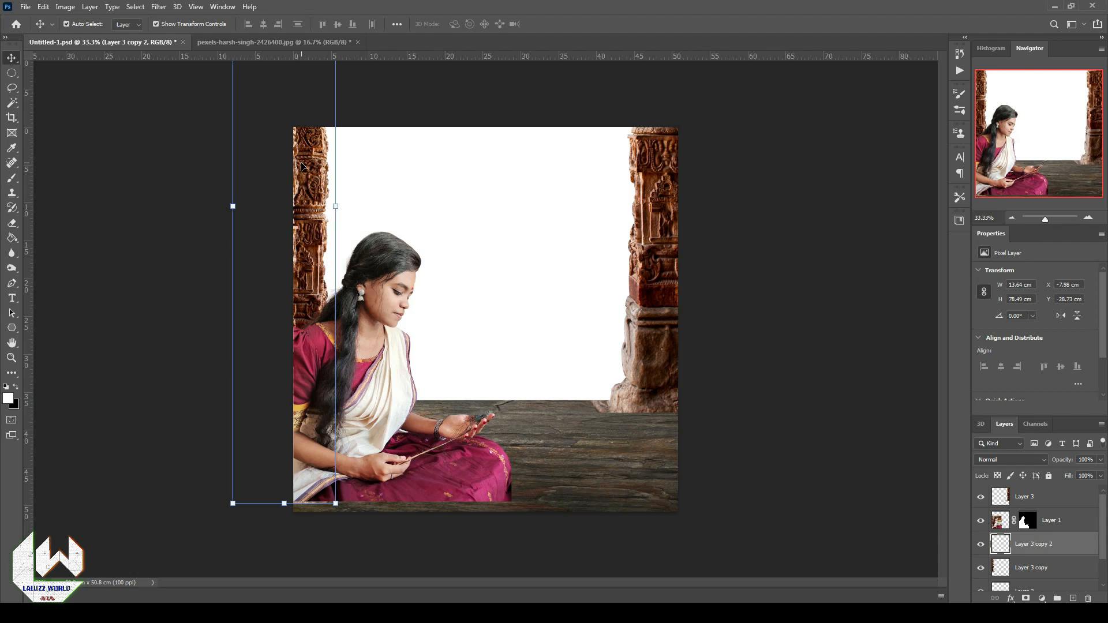
pyautogui.press('Right')
pyautogui.press('Right')
pyautogui.press('Right')
pyautogui.press('Right')
pyautogui.press('Right')
pyautogui.press('Right')
pyautogui.press('Right')
pyautogui.press('Right')
pyautogui.press('Right')
pyautogui.press('Right')
pyautogui.press('Right')
pyautogui.press('Right')
pyautogui.press('Right')
pyautogui.press('Right')
pyautogui.press('Right')
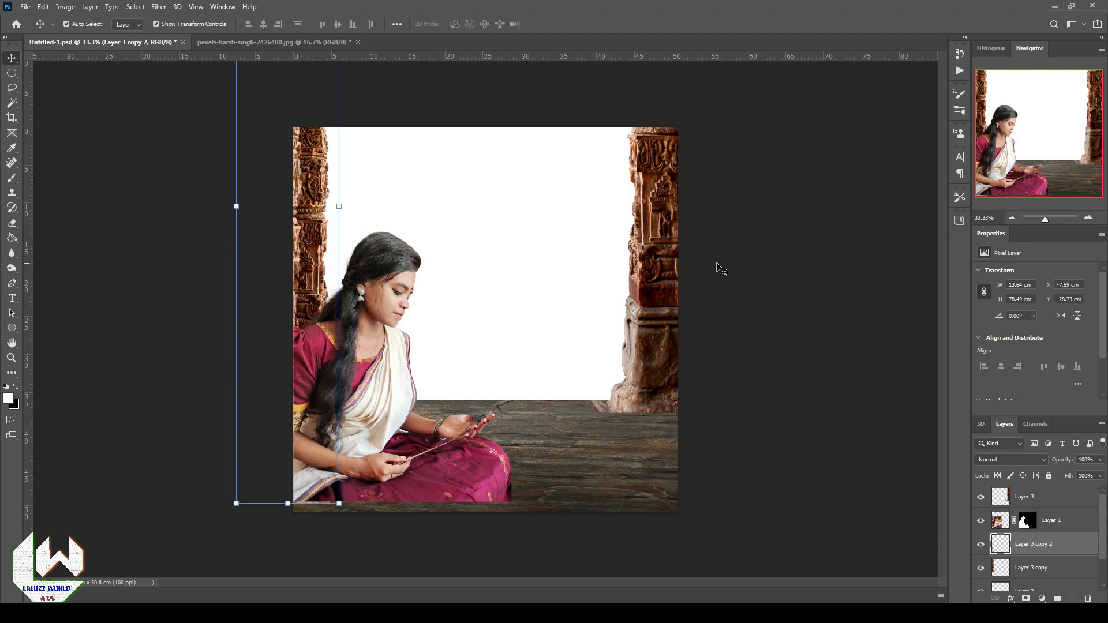
# - Lower the woman so she meets the canvas's bottom edge
pyautogui.click(787, 285)
pyautogui.moveTo(401, 398); pyautogui.dragTo(401, 409)
pyautogui.click(838, 367)
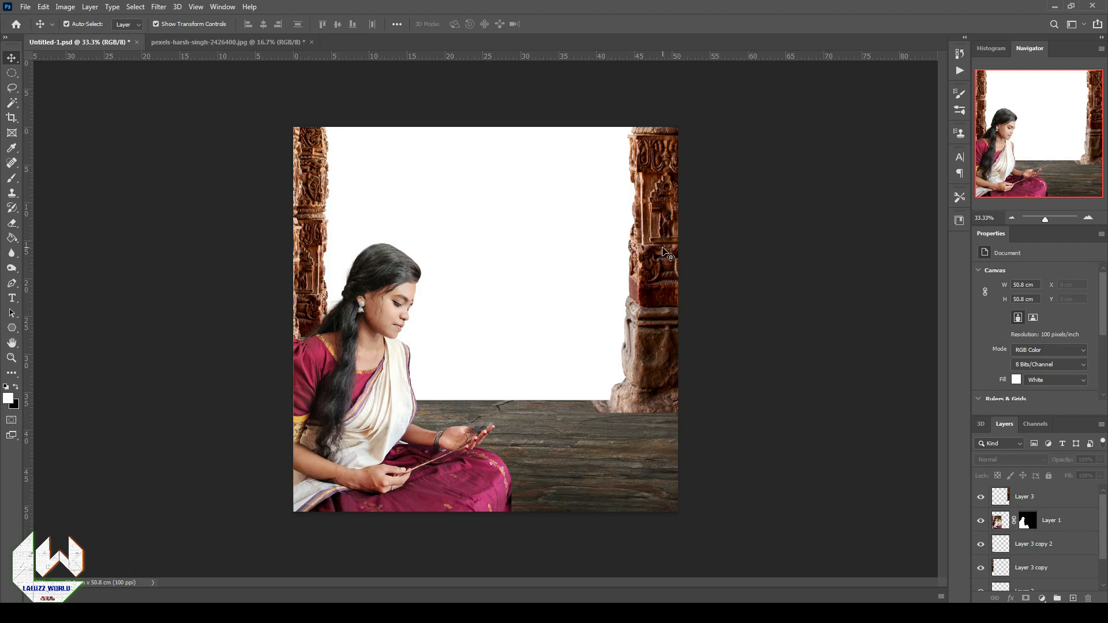
# - Duplicate the right pillar and place the copy lower, mostly beyond the canvas's right edge
pyautogui.moveTo(664, 256); pyautogui.dragTo(705, 402)
pyautogui.click(822, 256)
# - Add a layer mask to Layer 3 and paint black over the leftover floor around the pillar's foot
pyautogui.click(653, 257)
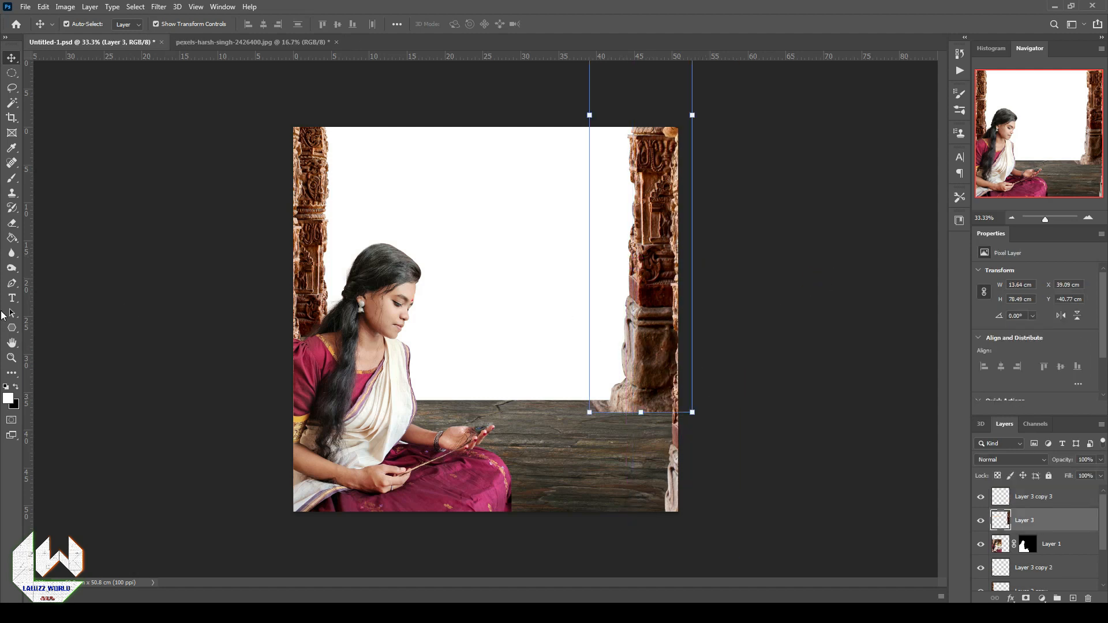
pyautogui.click(12, 179)
pyautogui.click(1025, 599)
pyautogui.press('x')
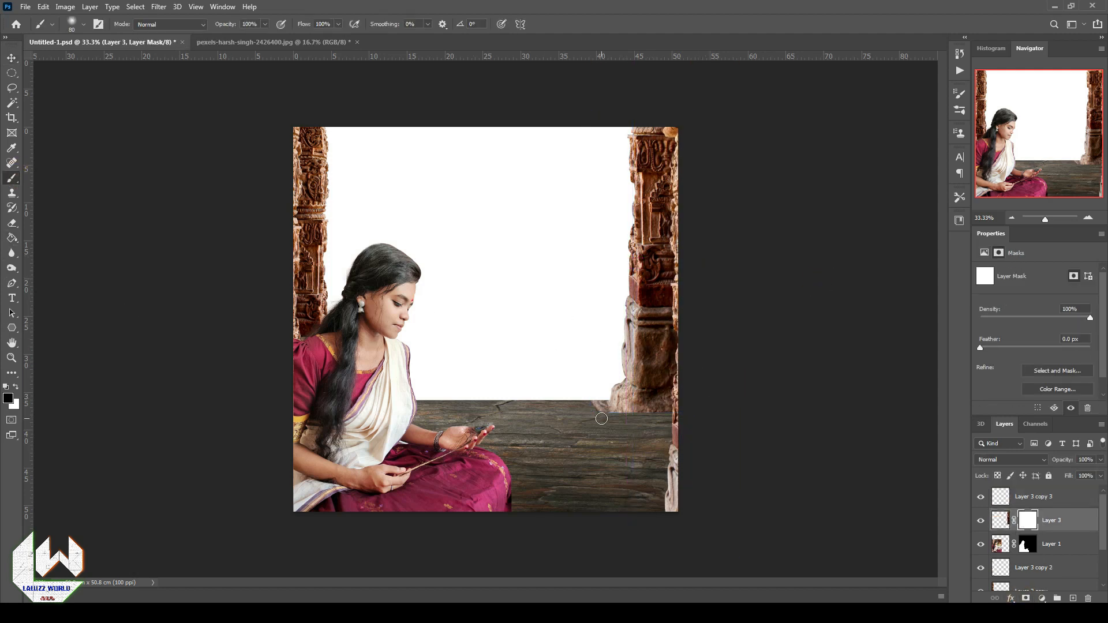
pyautogui.click(11, 58)
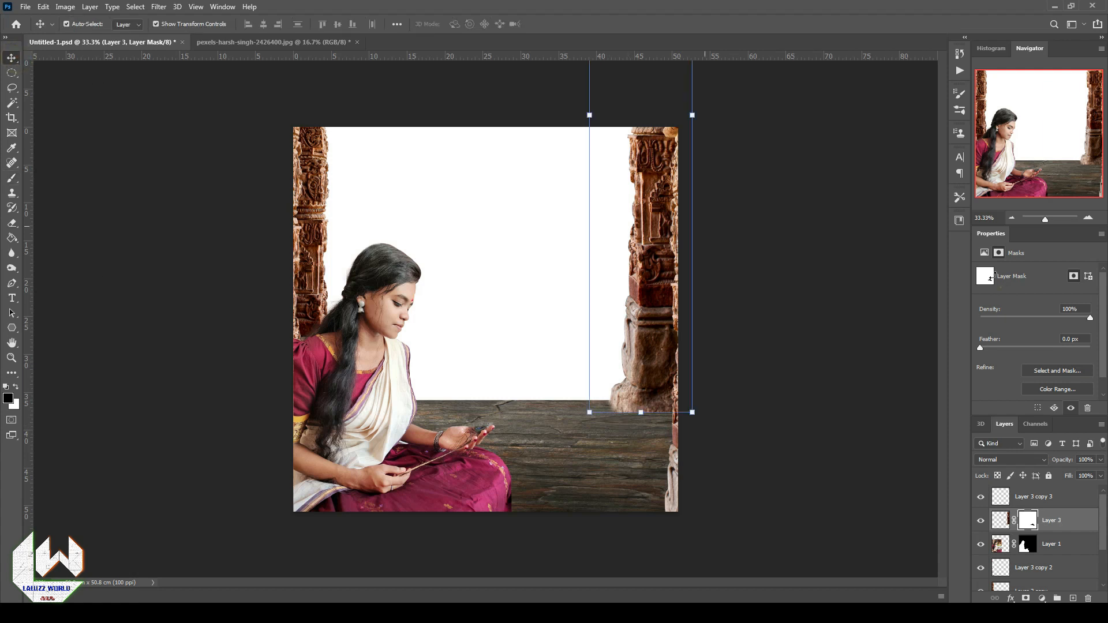
# - Apply Match Color to the Layer 3 pillar with luminance 91, color intensity 124 and a slight fade
pyautogui.click(642, 276)
pyautogui.click(137, 8)
pyautogui.moveTo(73, 11)
pyautogui.moveTo(82, 41)
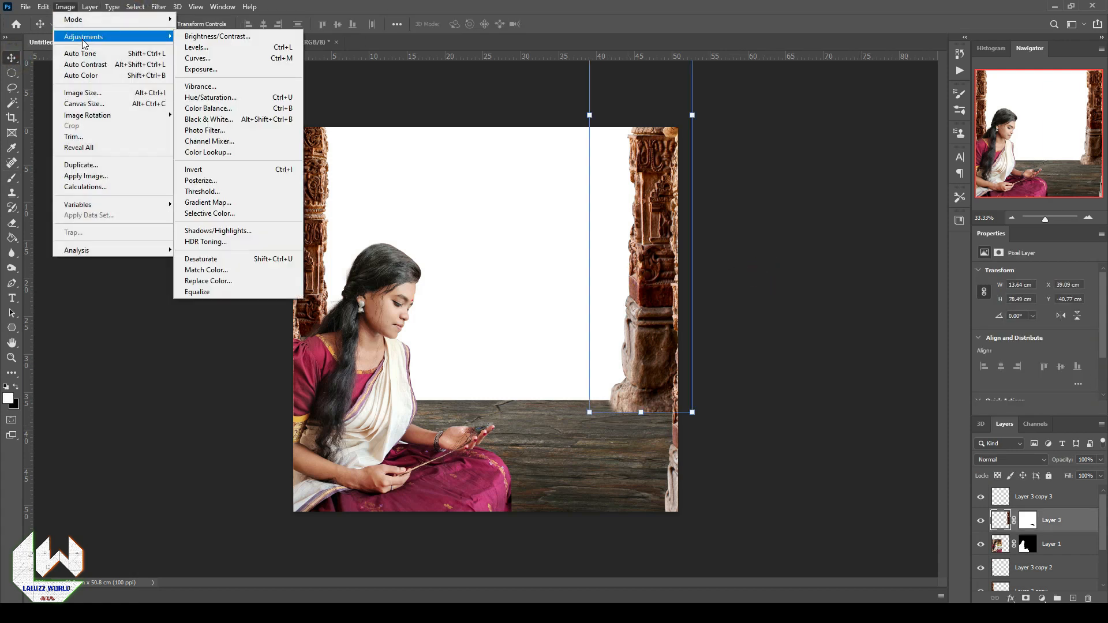
pyautogui.click(225, 270)
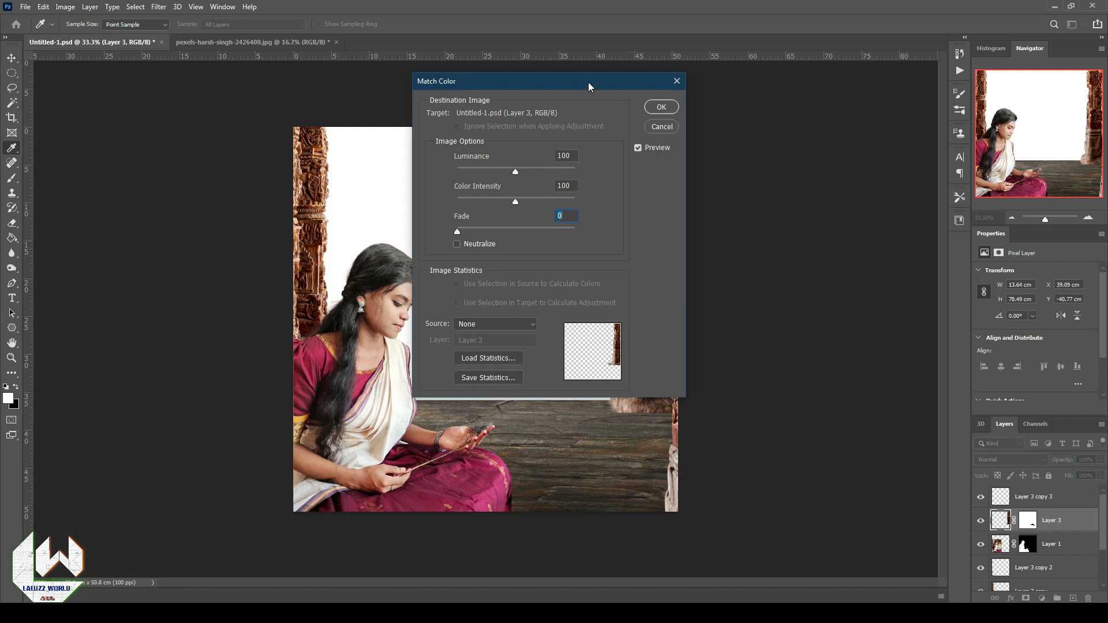
pyautogui.moveTo(587, 82); pyautogui.dragTo(892, 152)
pyautogui.click(837, 392)
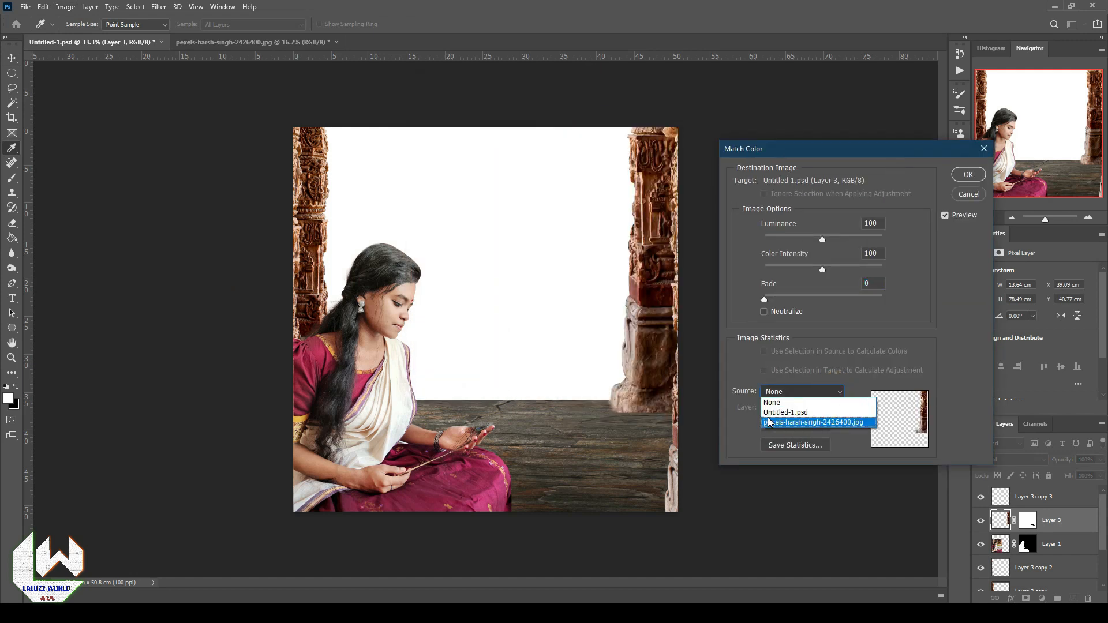
pyautogui.click(850, 373)
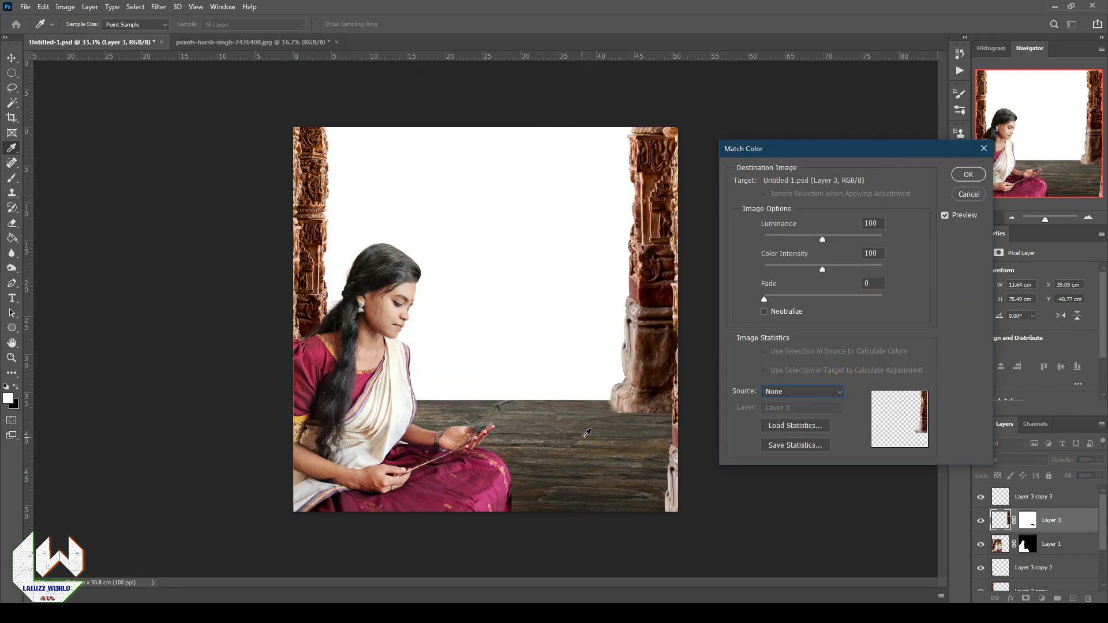
pyautogui.moveTo(811, 242); pyautogui.dragTo(840, 272)
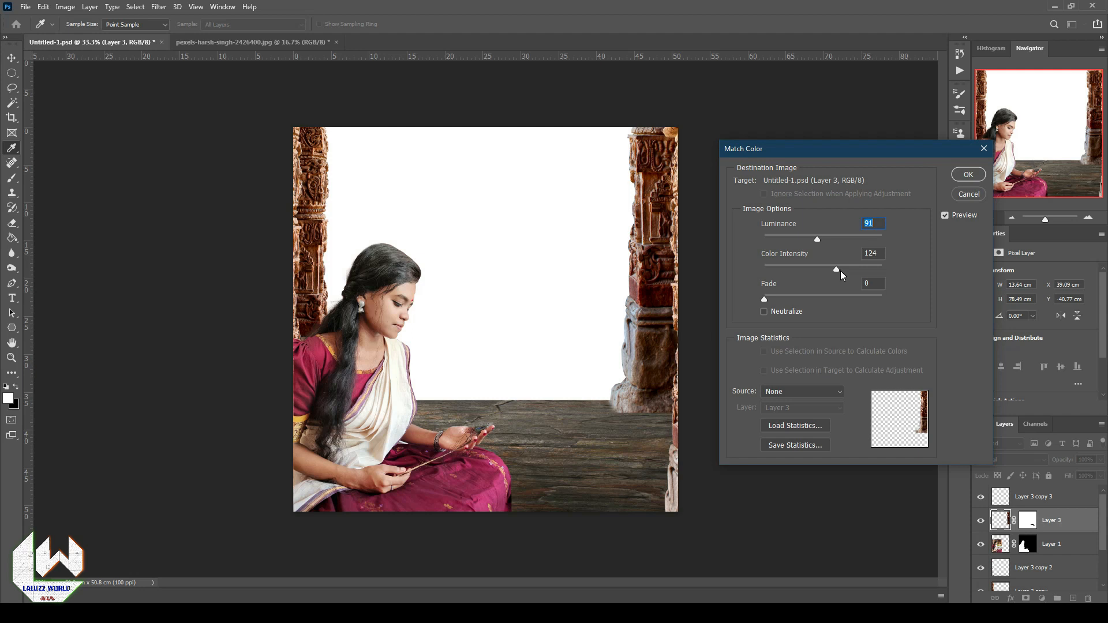
pyautogui.moveTo(763, 296); pyautogui.dragTo(787, 296)
pyautogui.click(968, 175)
pyautogui.scroll(-2, 1053, 518)
pyautogui.click(1053, 519)
pyautogui.click(165, 9)
pyautogui.click(1040, 522)
pyautogui.click(597, 444)
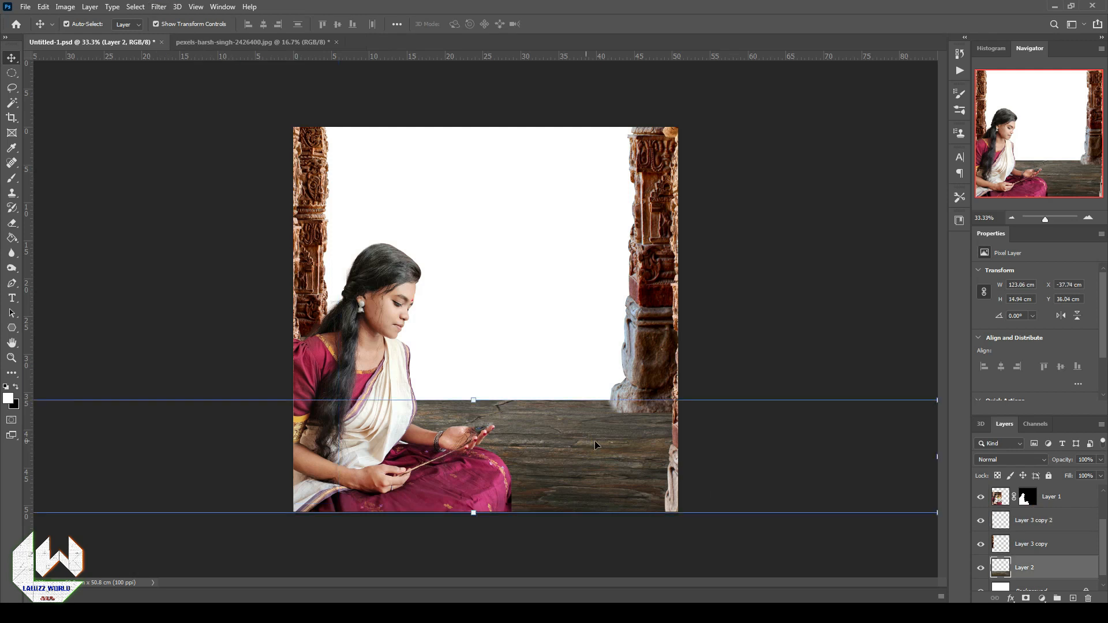
# - Open Match Color for the Layer 3 copy 2 pillar and lower the luminance to 43
pyautogui.click(1052, 526)
pyautogui.click(65, 6)
pyautogui.click(90, 6)
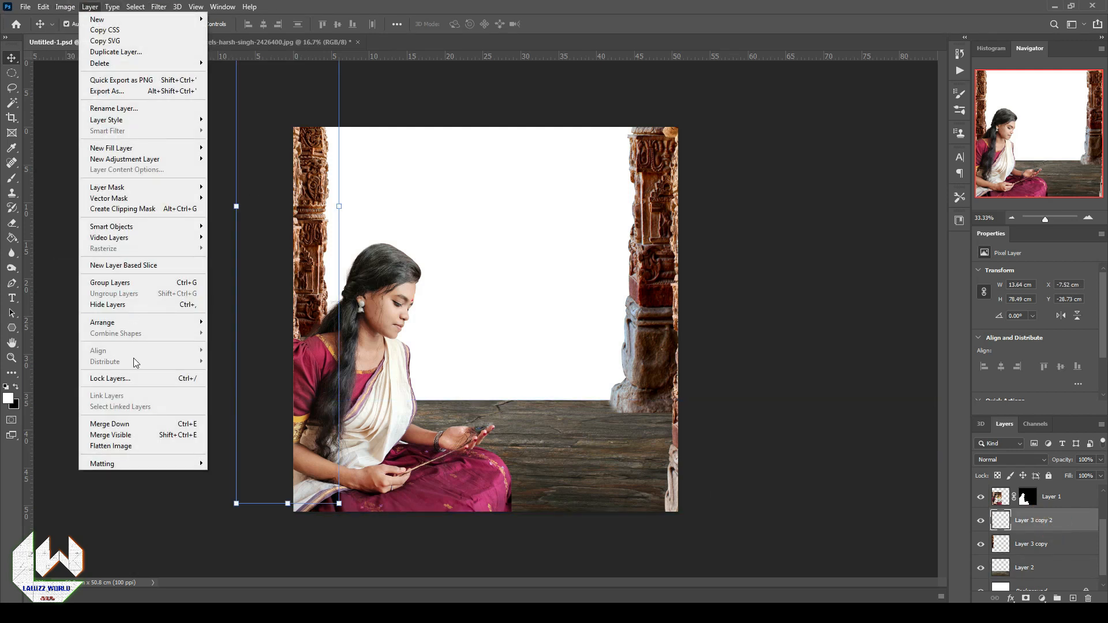
pyautogui.moveTo(116, 33)
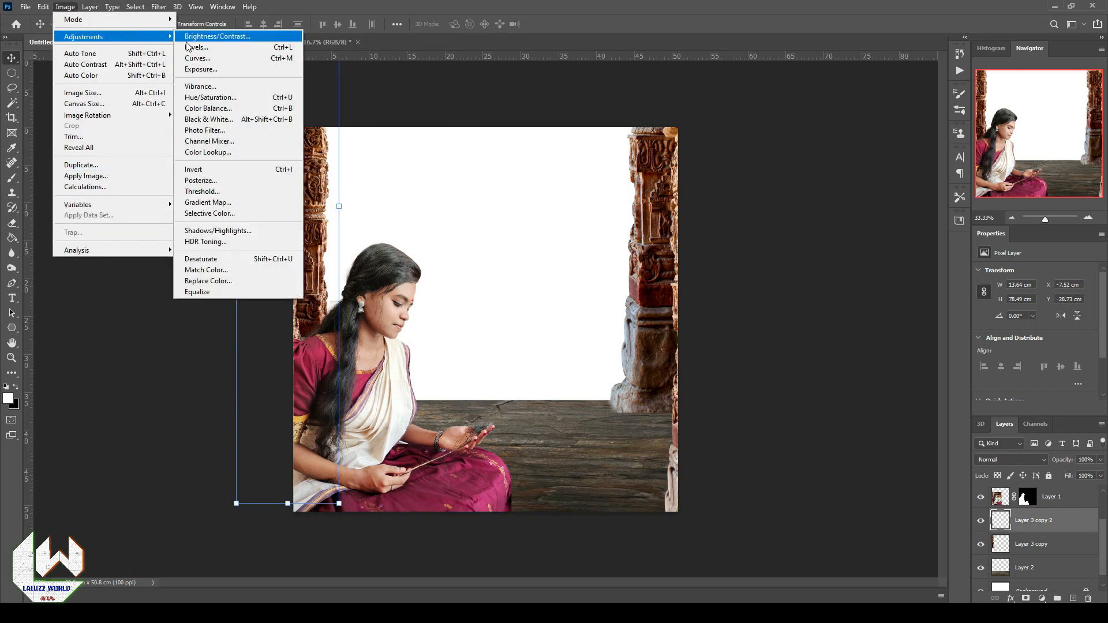
pyautogui.click(226, 273)
pyautogui.moveTo(820, 239); pyautogui.dragTo(789, 240)
# - Try the pillar corridor photo as the Match Color source, and reset the source to None
pyautogui.click(840, 392)
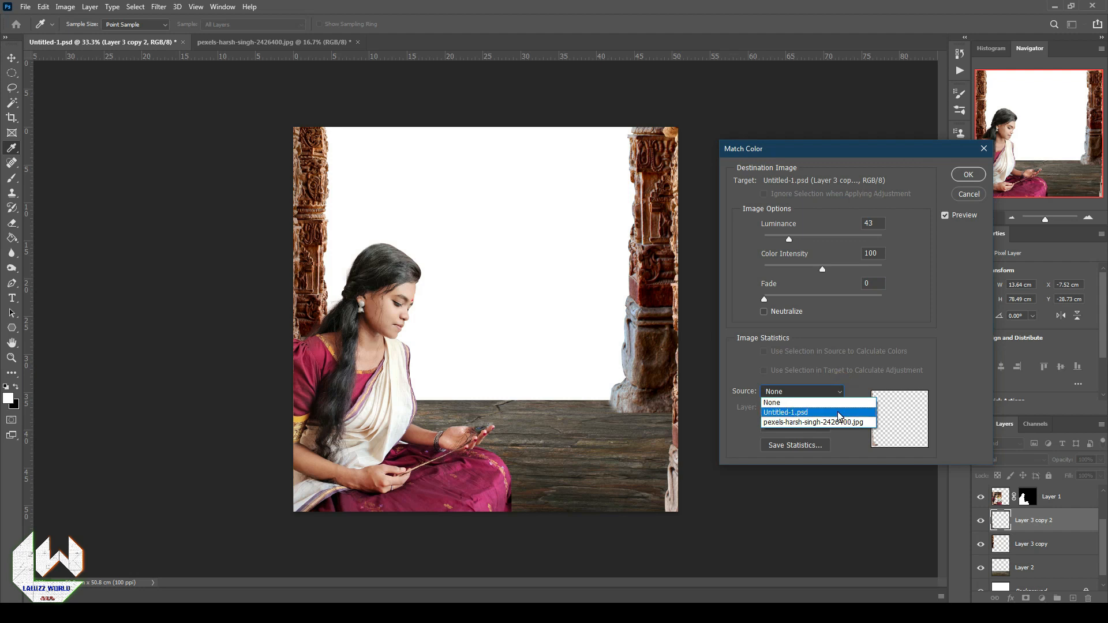
pyautogui.click(839, 423)
pyautogui.click(842, 393)
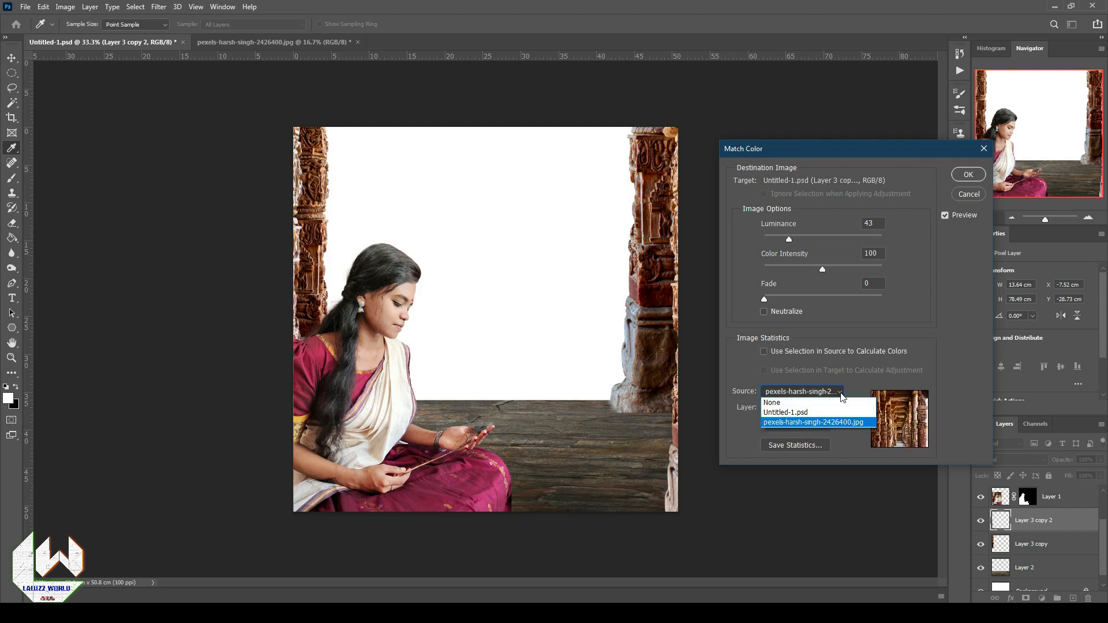
pyautogui.click(840, 402)
# - Use Layer 2 of Untitled-1.psd as the Match Color source, adjust the luminance and fade, and apply
pyautogui.click(843, 391)
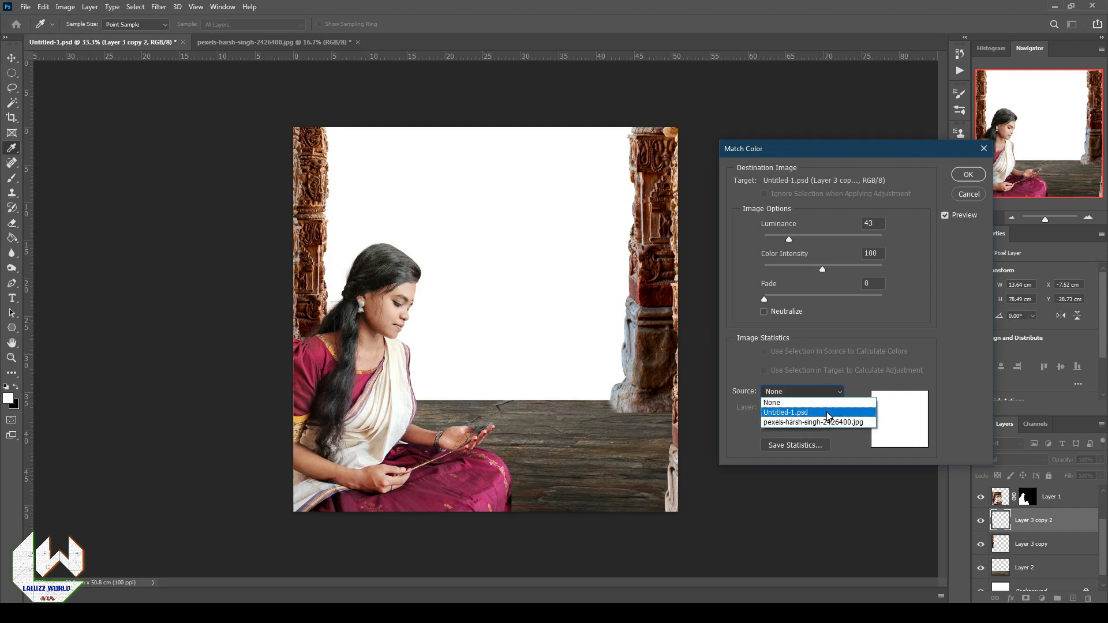
pyautogui.click(808, 411)
pyautogui.click(808, 407)
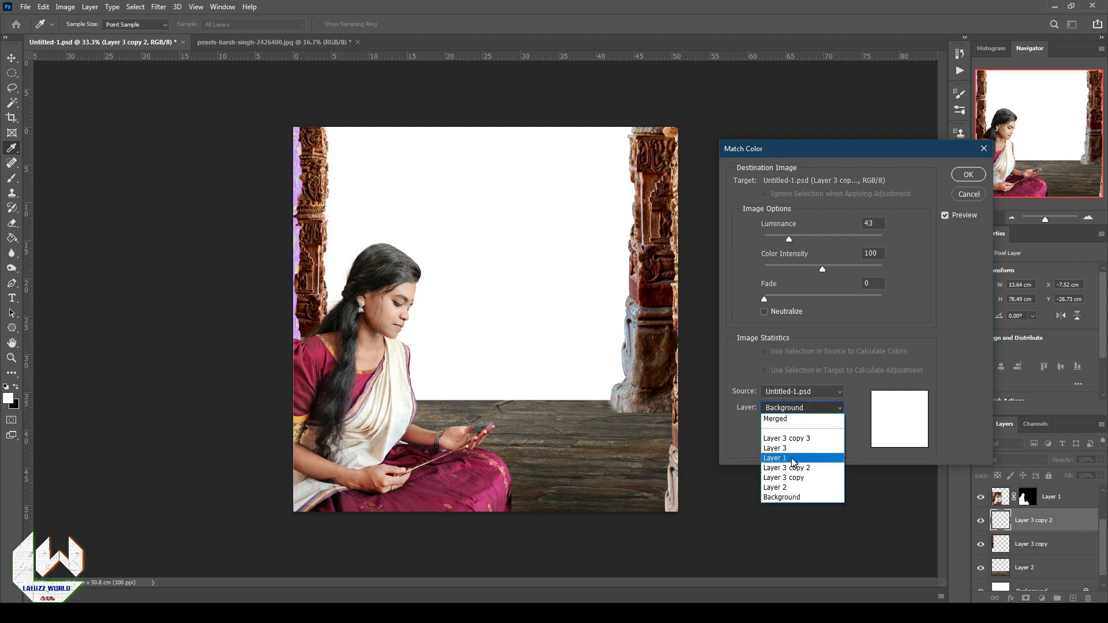
pyautogui.click(794, 460)
pyautogui.click(824, 408)
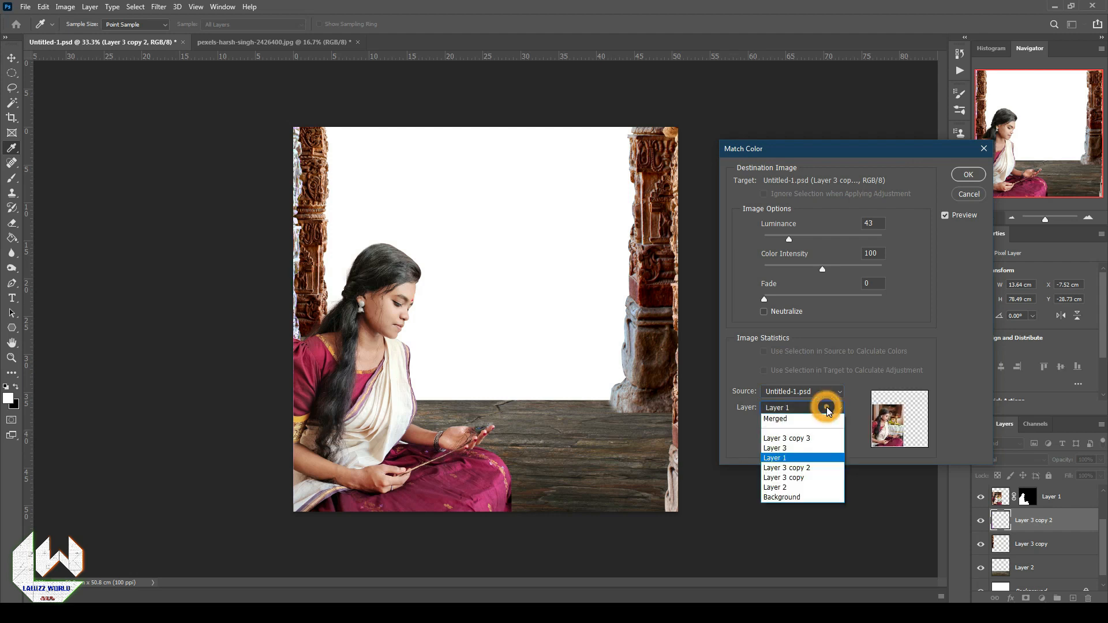
pyautogui.click(776, 487)
pyautogui.moveTo(791, 240); pyautogui.dragTo(795, 300)
pyautogui.click(968, 174)
pyautogui.press('v')
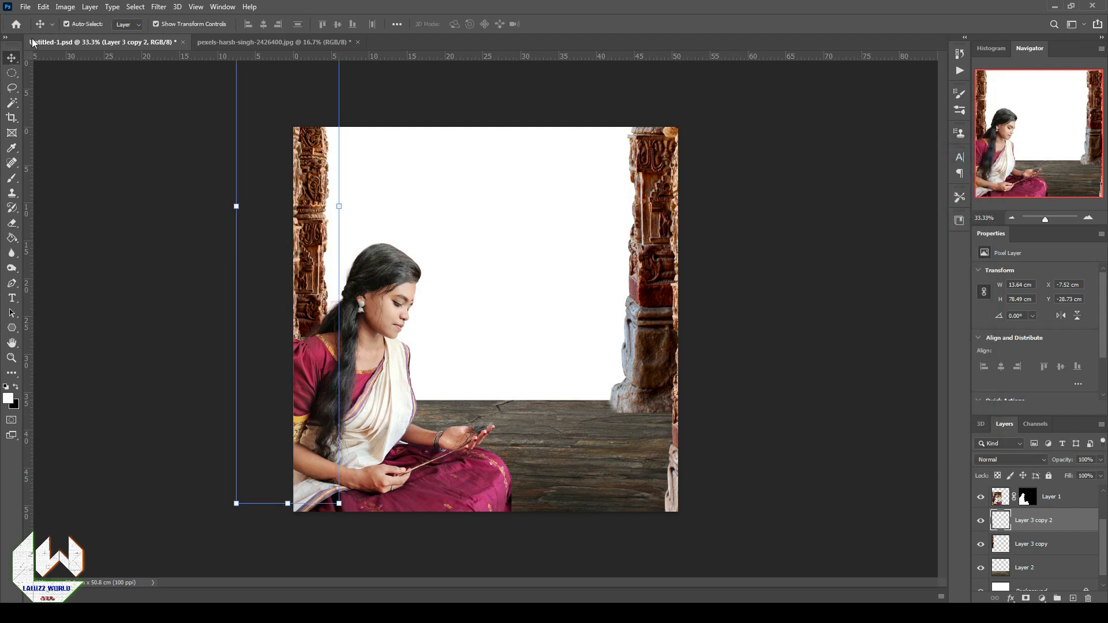
# - Adjust the input levels of the Layer 3 copy 2 pillar with Levels
pyautogui.click(65, 7)
pyautogui.moveTo(86, 35)
pyautogui.click(237, 47)
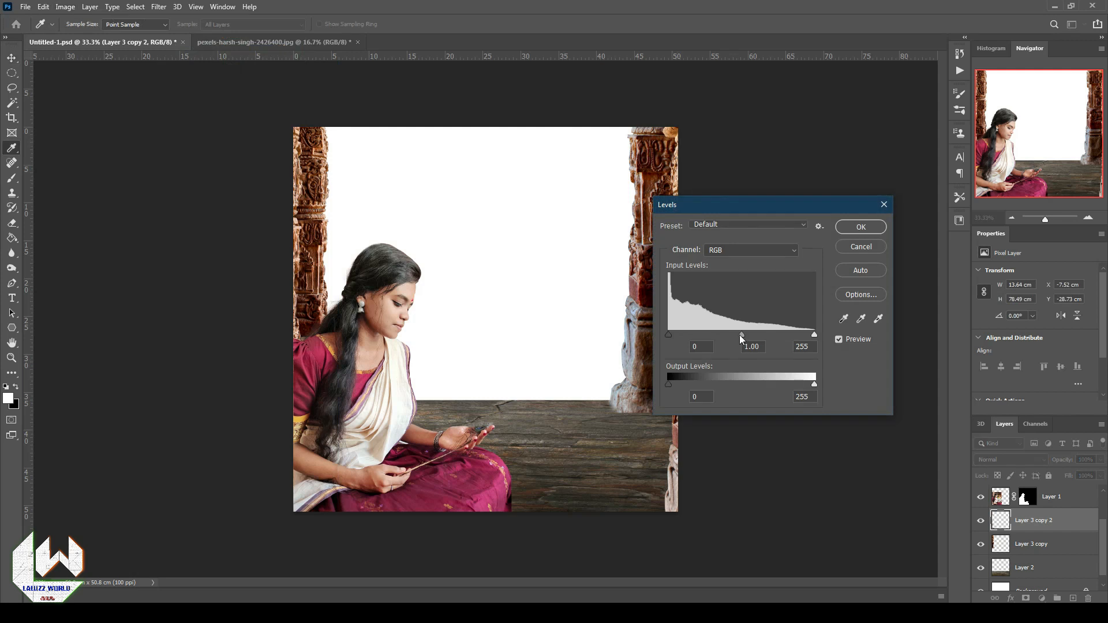
pyautogui.moveTo(743, 334); pyautogui.dragTo(814, 335)
pyautogui.moveTo(669, 334); pyautogui.dragTo(694, 339)
pyautogui.click(860, 238)
# - Darken the Layer 3 copy 2 pillar with Curves, moving the midtone point to input 147 and output 117
pyautogui.click(90, 7)
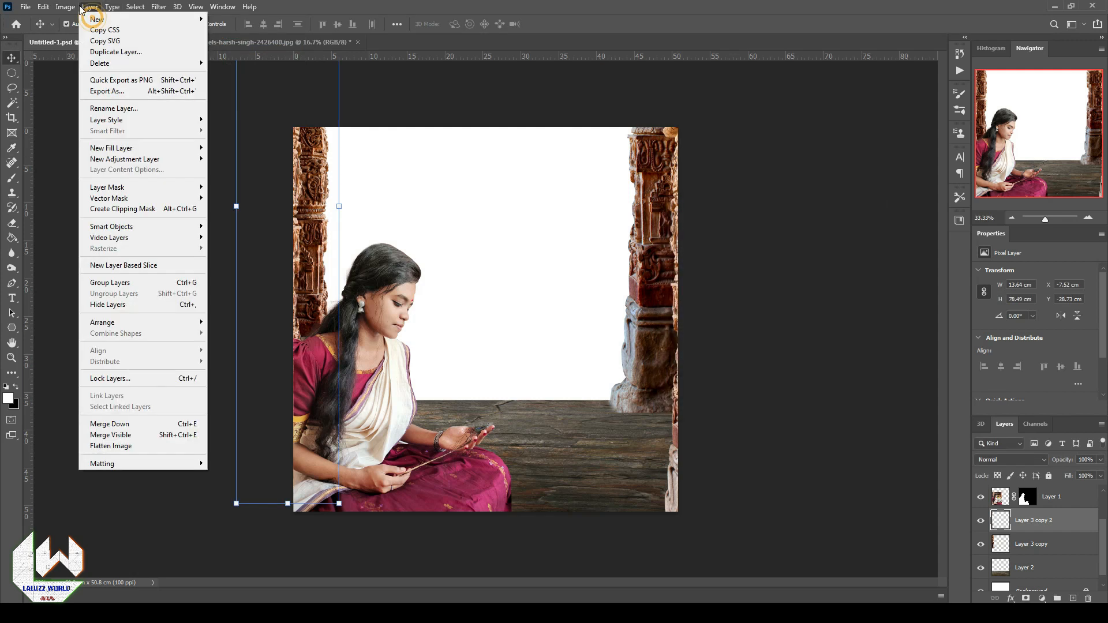
pyautogui.moveTo(65, 6)
pyautogui.moveTo(84, 36)
pyautogui.click(198, 58)
pyautogui.moveTo(799, 338); pyautogui.dragTo(800, 353)
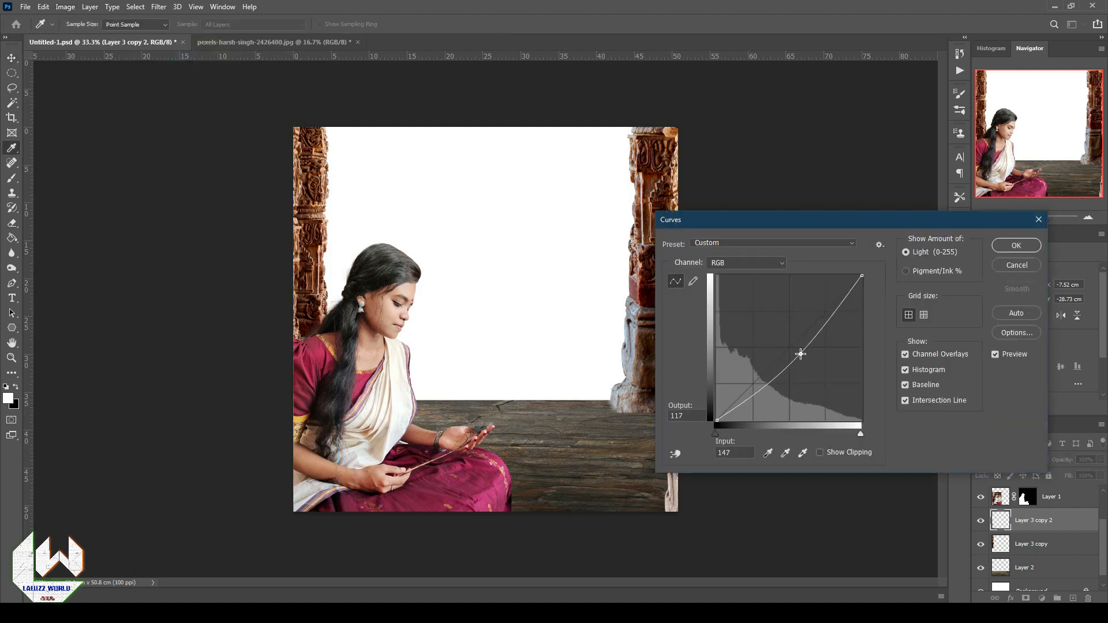
pyautogui.click(1027, 249)
pyautogui.press('v')
# - Darken the Layer 3 copy pillar behind the woman with a lowered midtone in Curves
pyautogui.click(1032, 543)
pyautogui.click(65, 7)
pyautogui.moveTo(84, 36)
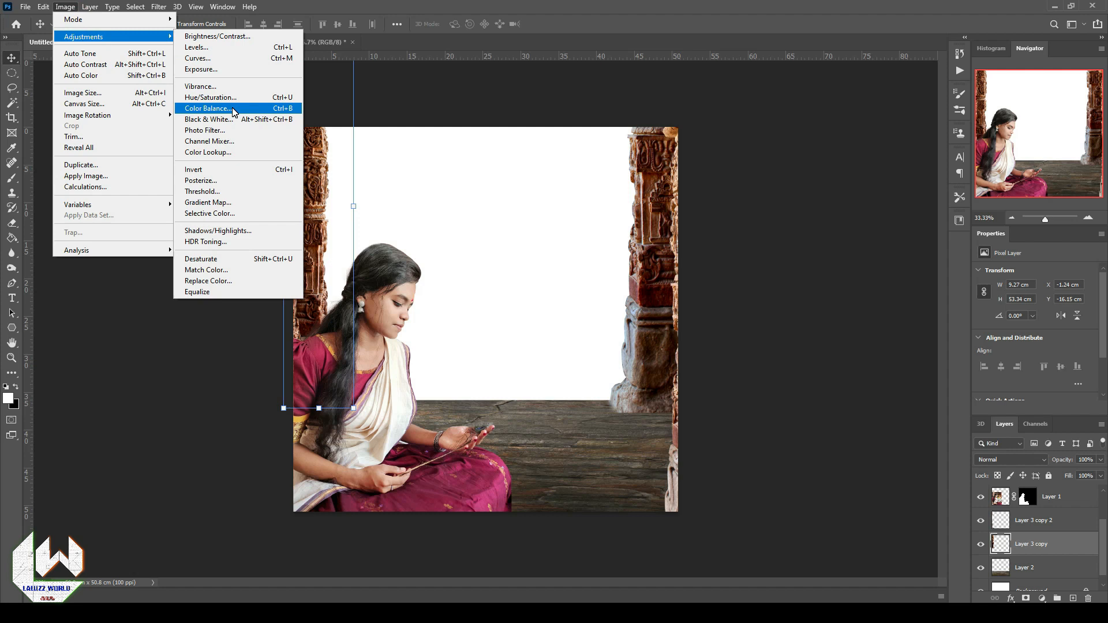
pyautogui.click(198, 57)
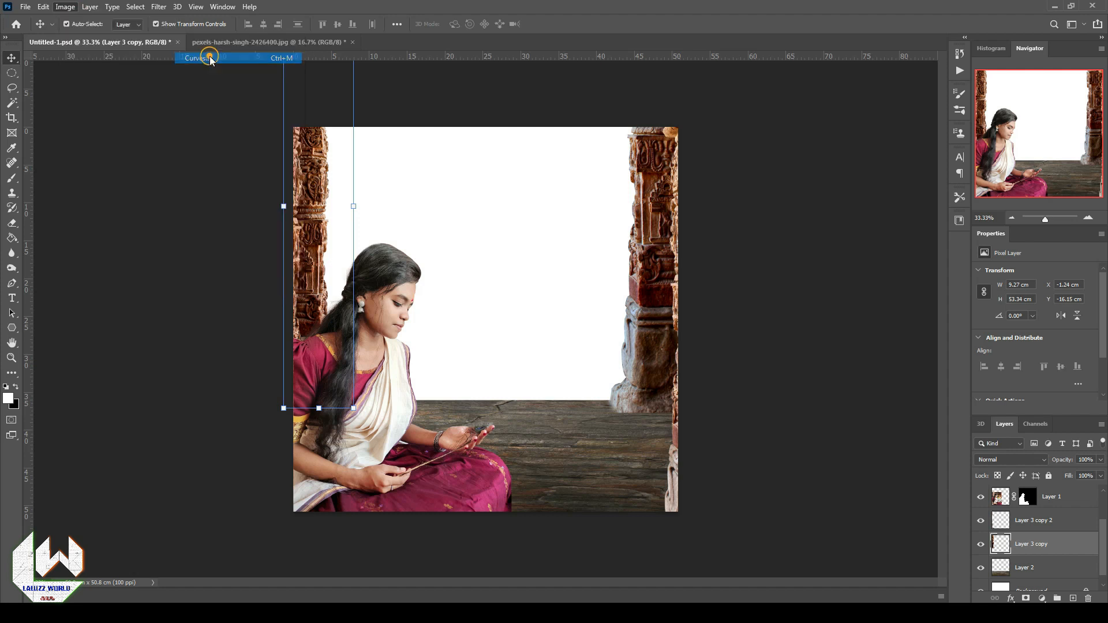
pyautogui.moveTo(798, 347); pyautogui.dragTo(810, 356)
pyautogui.click(1016, 245)
# - Darken the large pillar opposite the woman with a lowered midtone in Curves
pyautogui.click(658, 196)
pyautogui.click(66, 6)
pyautogui.moveTo(84, 36)
pyautogui.click(198, 58)
pyautogui.moveTo(789, 346); pyautogui.dragTo(801, 356)
pyautogui.click(1017, 246)
# - Darken the Layer 3 copy 3 pillar at the far edge of the canvas with a lowered midtone in Curves
pyautogui.keyDown('alt'); pyautogui.moveTo(675, 211); pyautogui.dragTo(719, 359); pyautogui.keyUp('alt')
pyautogui.click(136, 6)
pyautogui.moveTo(141, 38)
pyautogui.click(218, 58)
pyautogui.moveTo(789, 348); pyautogui.dragTo(814, 362)
pyautogui.press('Return')
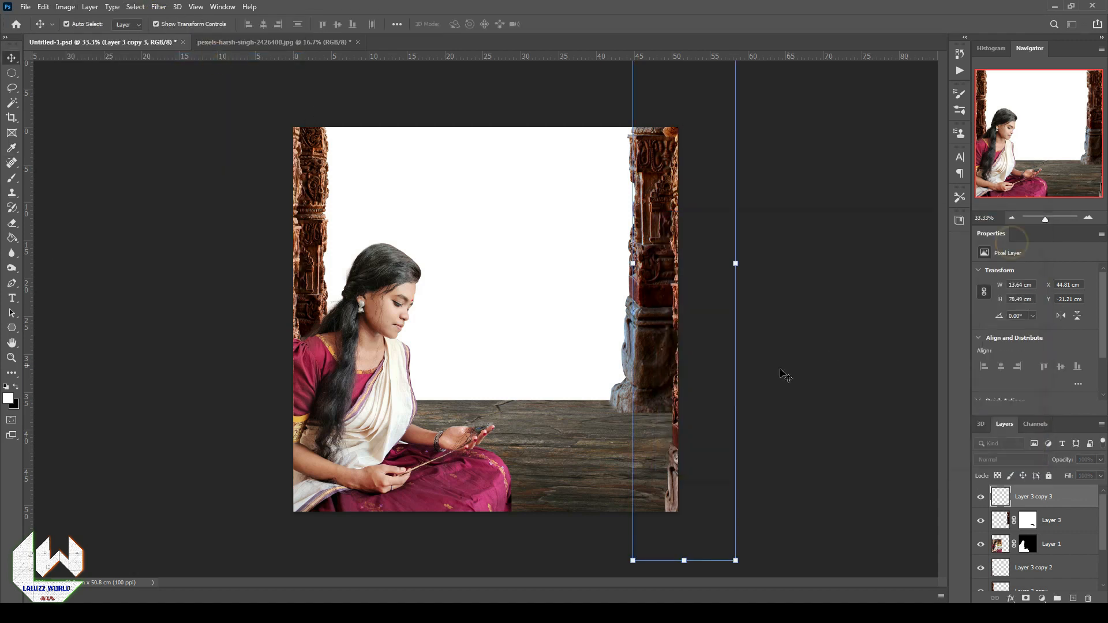
pyautogui.click(808, 358)
# - Apply the layer mask on the woman's layer, Layer 1
pyautogui.click(388, 369)
pyautogui.rightClick(1028, 544)
pyautogui.click(1033, 472)
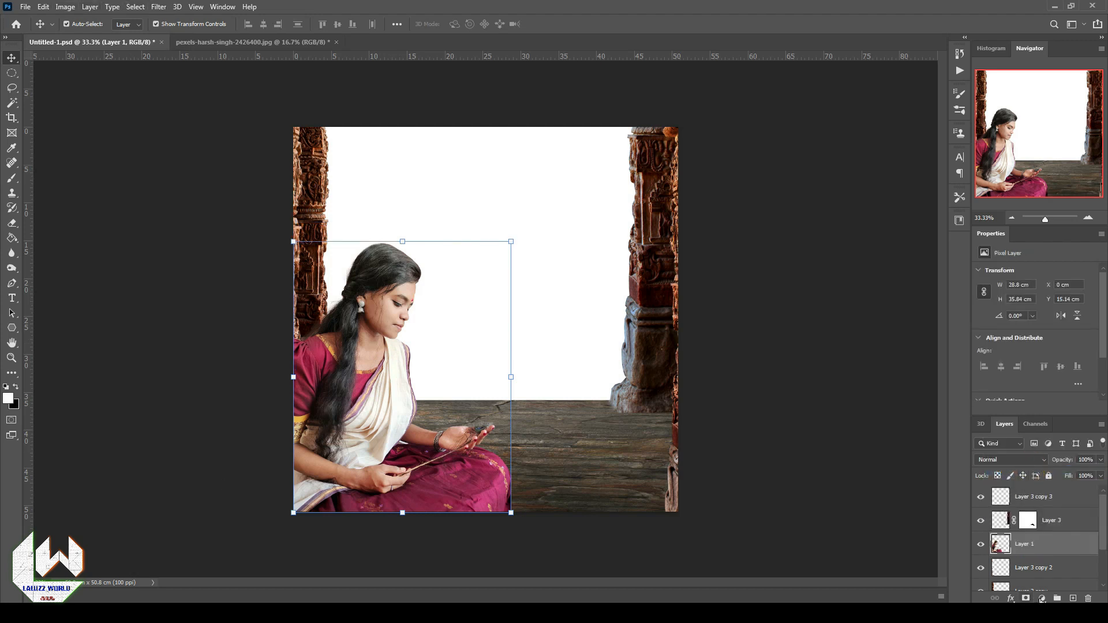
# - Add a Curves adjustment layer clipped to Layer 1 and pull its midtones down to darken the woman
pyautogui.click(1041, 599)
pyautogui.click(1039, 449)
pyautogui.click(1021, 408)
pyautogui.moveTo(1047, 341); pyautogui.dragTo(1055, 347)
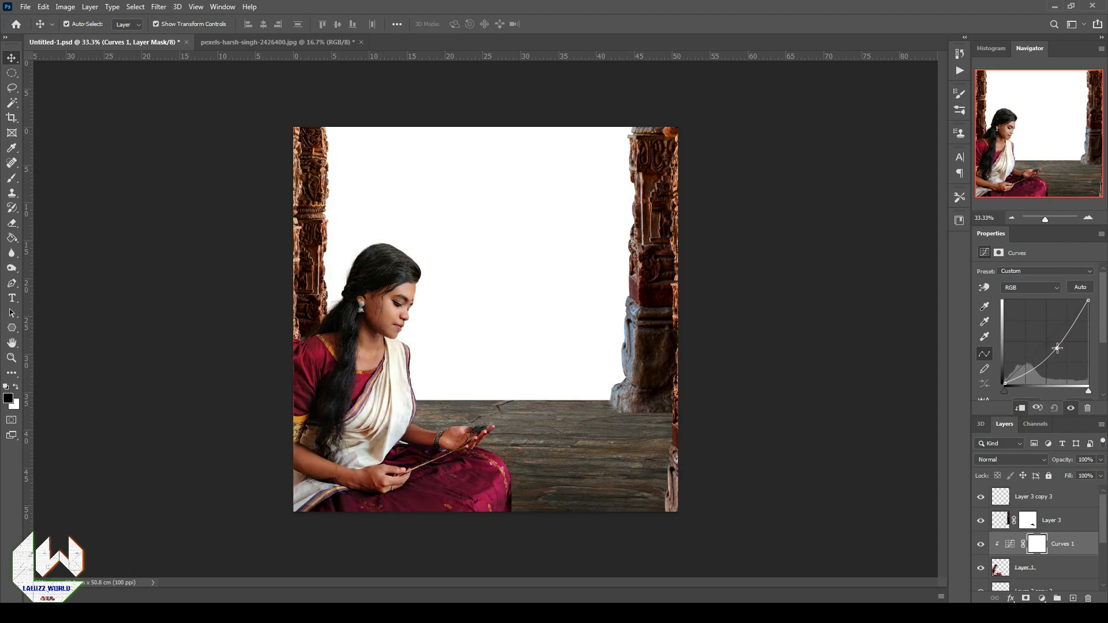
pyautogui.moveTo(1057, 348)
pyautogui.mouseDown()
pyautogui.moveTo(1049, 340)
pyautogui.moveTo(1055, 346)
pyautogui.mouseUp()
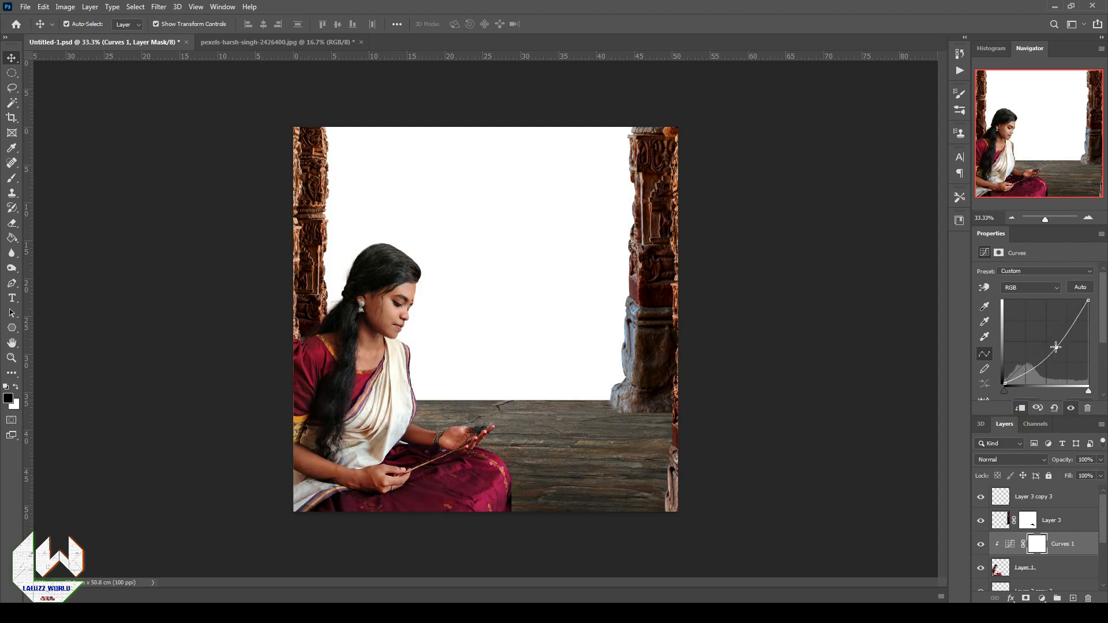
# - Paint black on the Curves 1 mask with a soft brush to restore brightness on parts of the woman
pyautogui.click(1037, 544)
pyautogui.click(1088, 217)
pyautogui.click(1088, 217)
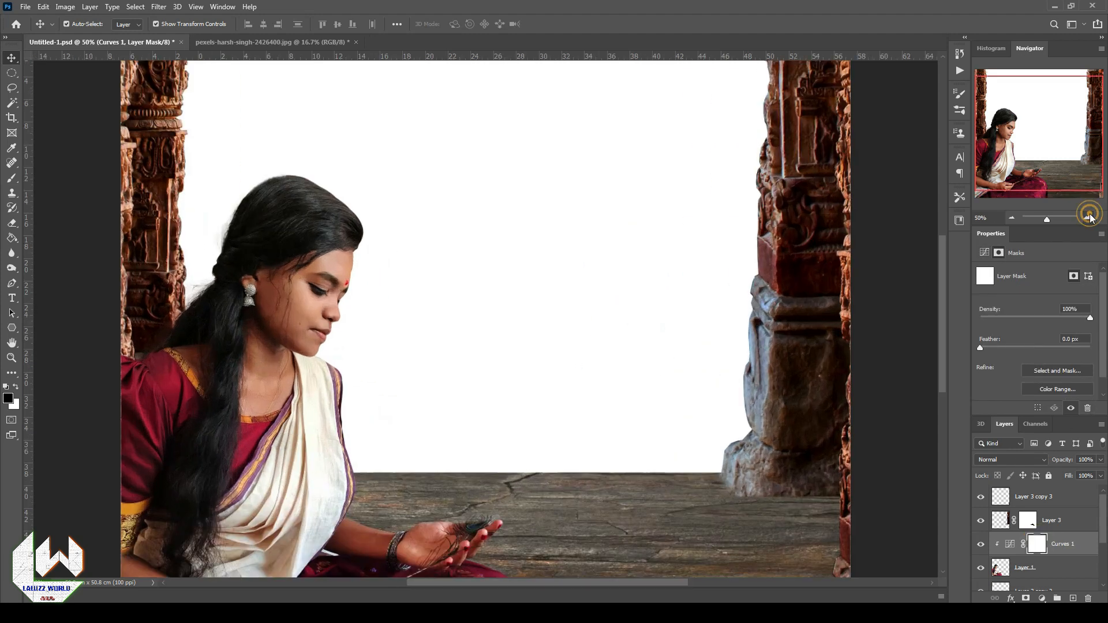
pyautogui.click(17, 177)
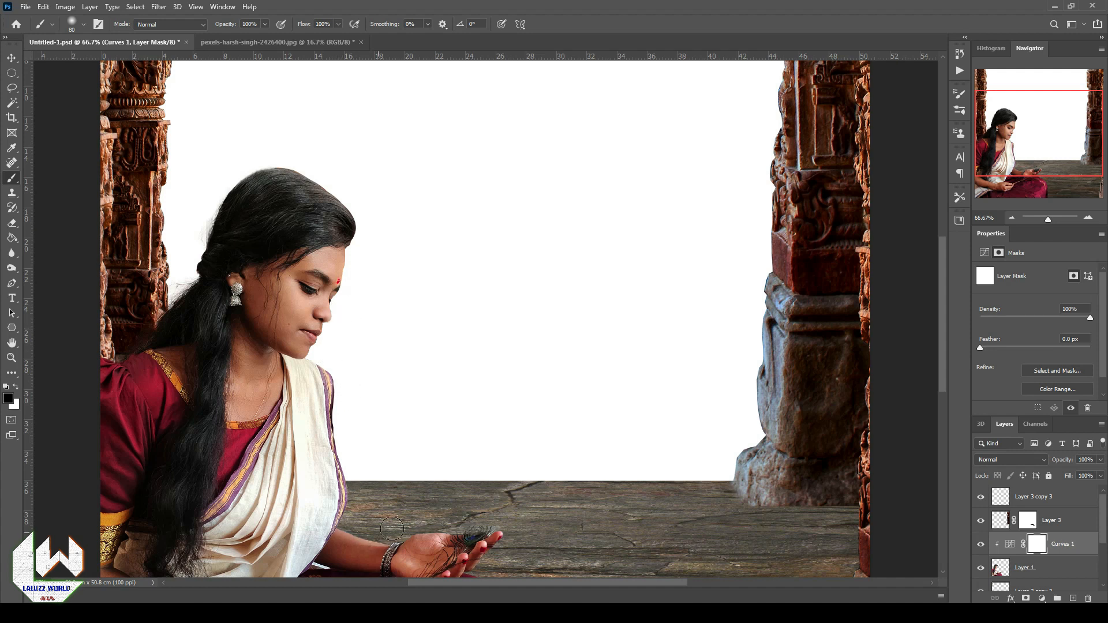
pyautogui.click(17, 387)
pyautogui.hotkey('ctrl', '-')
pyautogui.hotkey('ctrl', '-')
pyautogui.press('v')
pyautogui.click(146, 117)
# - Open the image chintamani-krishna-statue.png
pyautogui.click(25, 7)
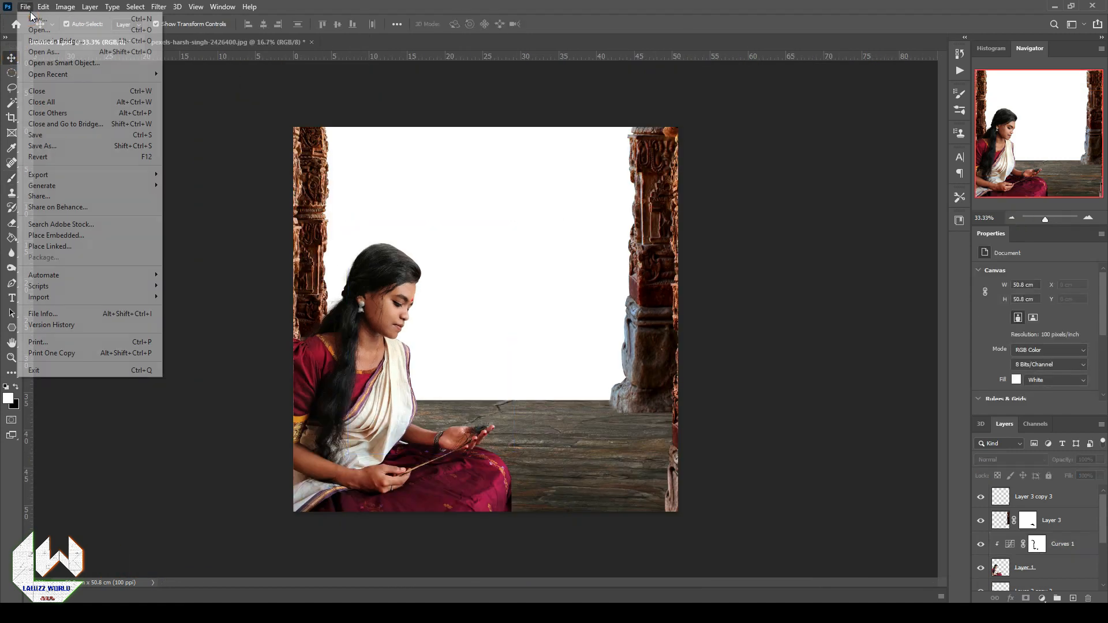
pyautogui.click(39, 29)
pyautogui.click(189, 78)
pyautogui.click(453, 313)
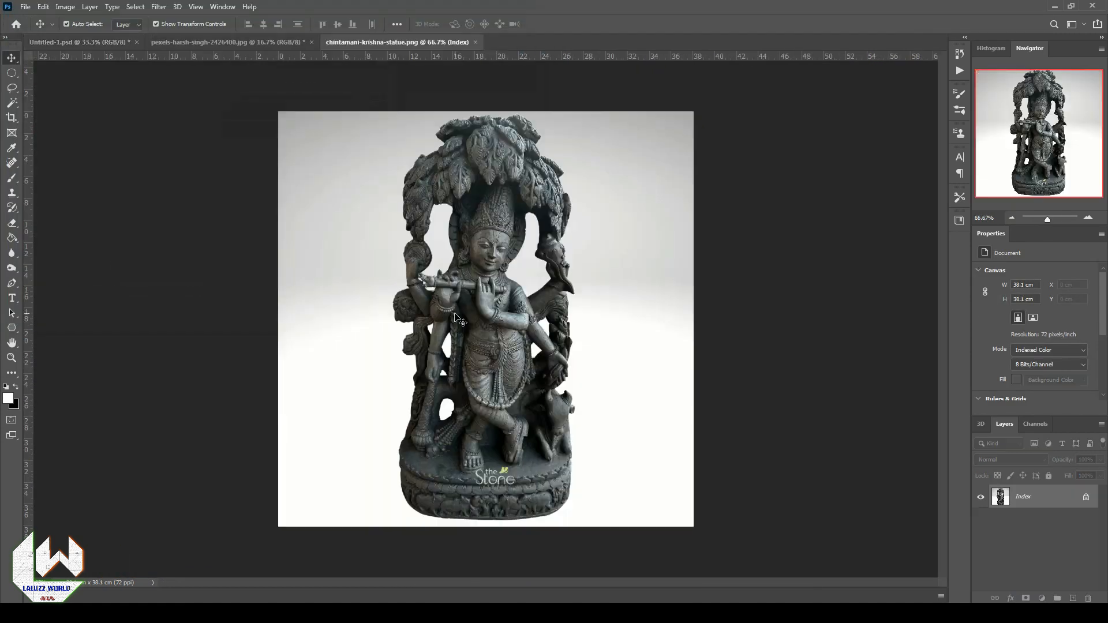
pyautogui.hotkey('ctrl', '+')
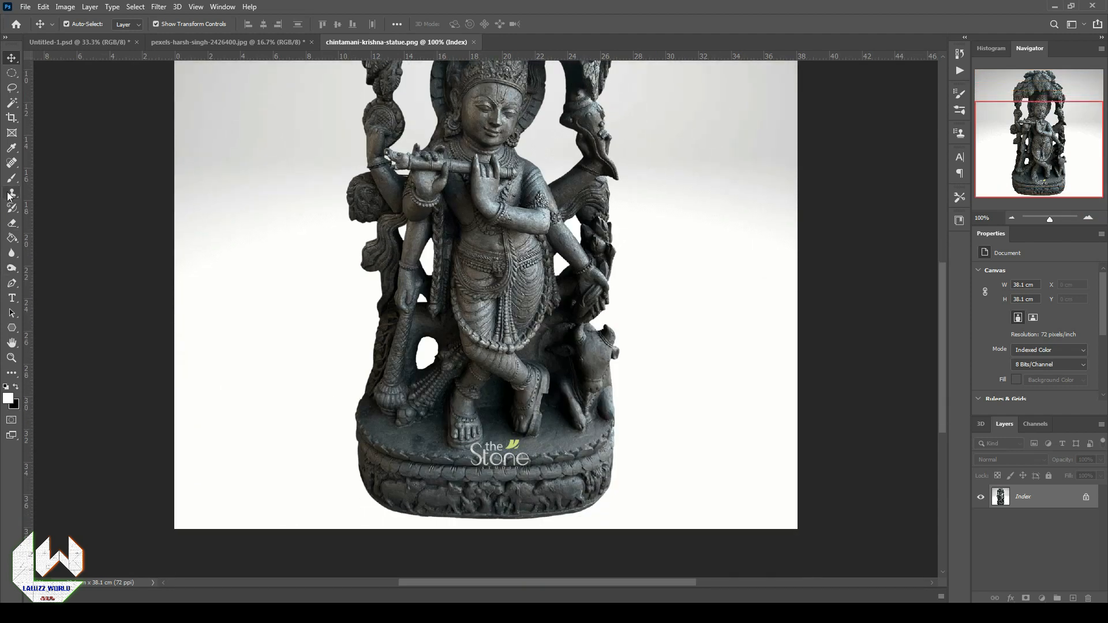
# - Convert the statue image from indexed colour to RGB Color mode
pyautogui.click(11, 163)
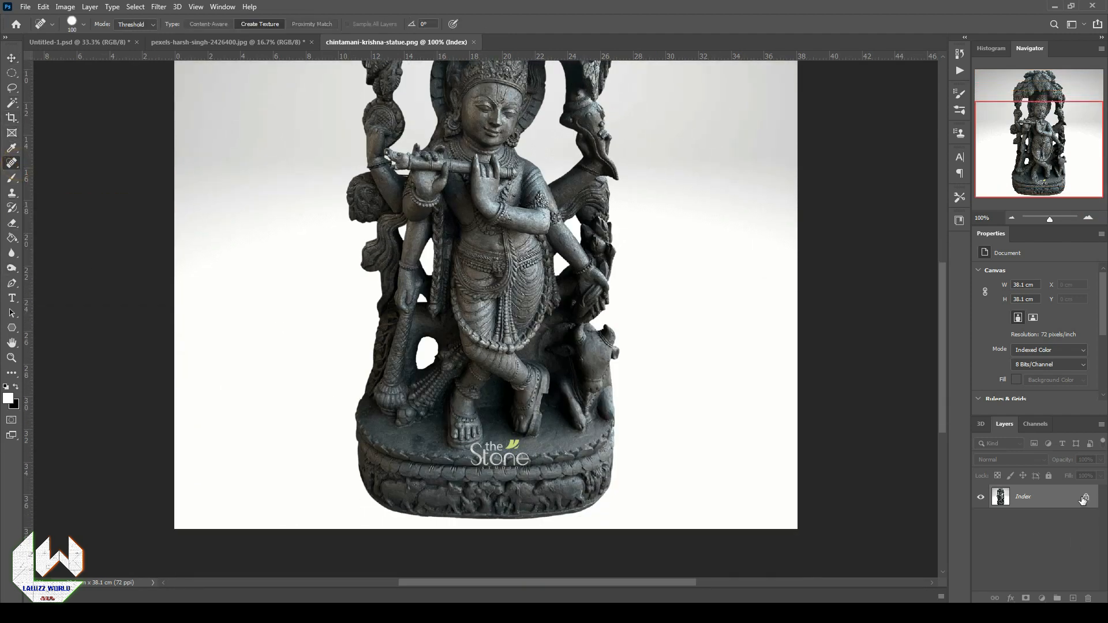
pyautogui.click(65, 6)
pyautogui.moveTo(74, 21)
pyautogui.click(199, 60)
# - Try to remove the Stone logo on the statue's base with a smaller Spot Healing Brush, and undo the stroke
pyautogui.press('[')
pyautogui.press('[')
pyautogui.press('[')
pyautogui.press('[')
pyautogui.press('[')
pyautogui.press('[')
pyautogui.moveTo(515, 456); pyautogui.dragTo(530, 459)
pyautogui.hotkey('ctrl', 'z')
# - Try to cover the Stone logo with the Clone Stamp, sampling the nearby base, and undo the strokes
pyautogui.click(12, 192)
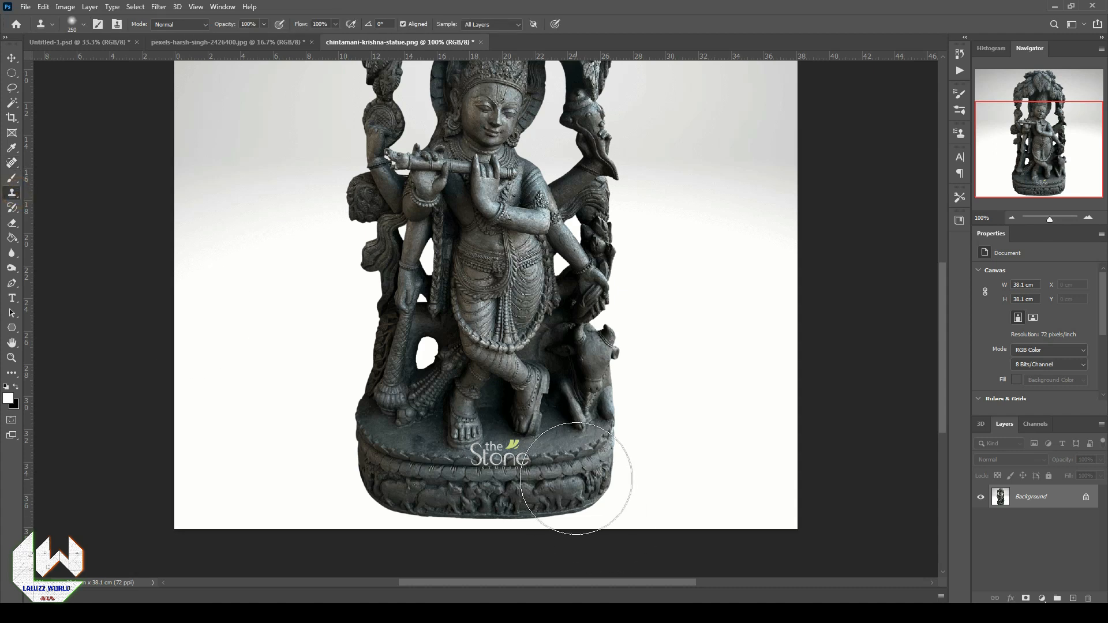
pyautogui.keyDown('alt'); pyautogui.click(443, 465); pyautogui.keyUp('alt')
pyautogui.moveTo(476, 459)
pyautogui.mouseDown()
pyautogui.moveTo(470, 466)
pyautogui.moveTo(524, 461)
pyautogui.mouseUp()
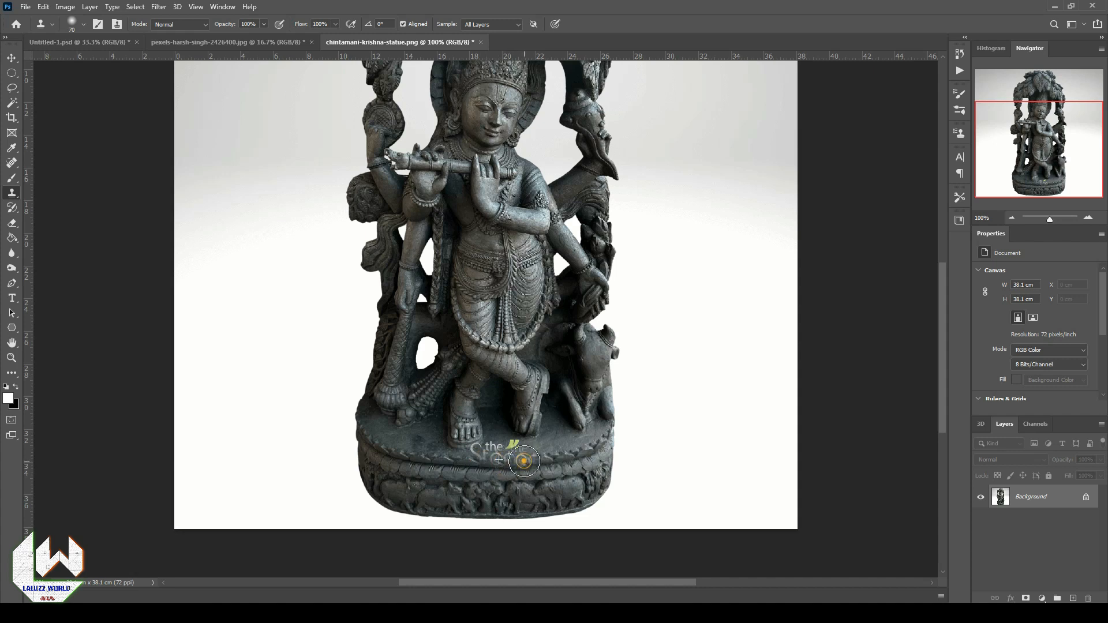
pyautogui.hotkey('ctrl', 'z')
pyautogui.hotkey('ctrl', 'z')
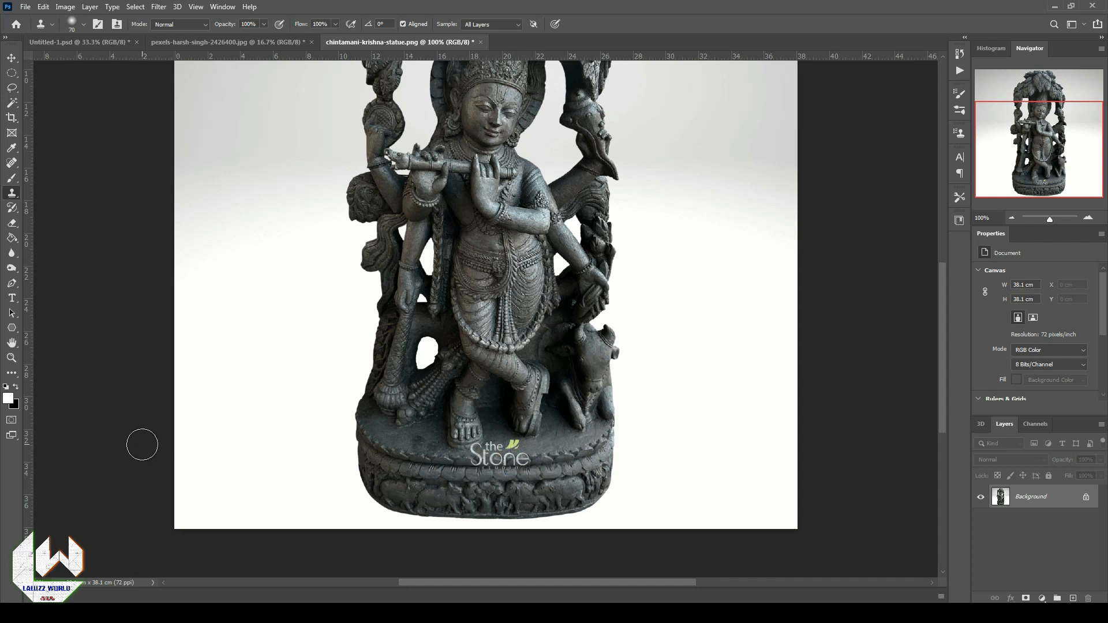
# - Remove the Stone logo from the statue's base by patching it with nearby stone using the Patch tool
pyautogui.click(14, 178)
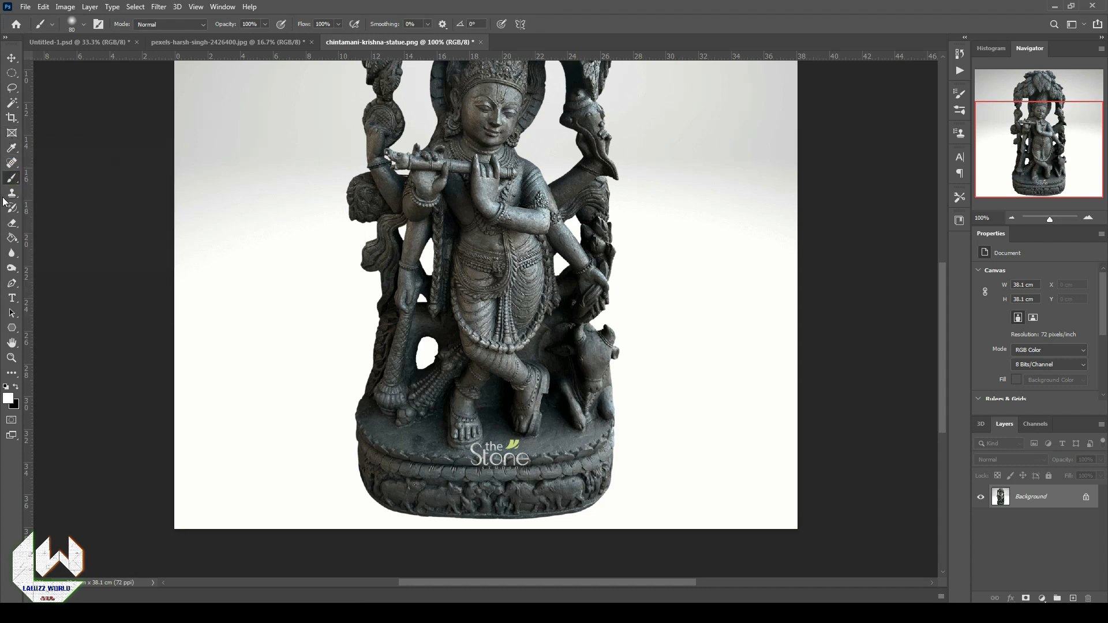
pyautogui.rightClick(12, 164)
pyautogui.click(63, 184)
pyautogui.moveTo(407, 461); pyautogui.dragTo(408, 459)
pyautogui.moveTo(429, 457)
pyautogui.mouseDown()
pyautogui.moveTo(497, 467)
pyautogui.moveTo(425, 470)
pyautogui.mouseUp()
pyautogui.hotkey('ctrl', 'd')
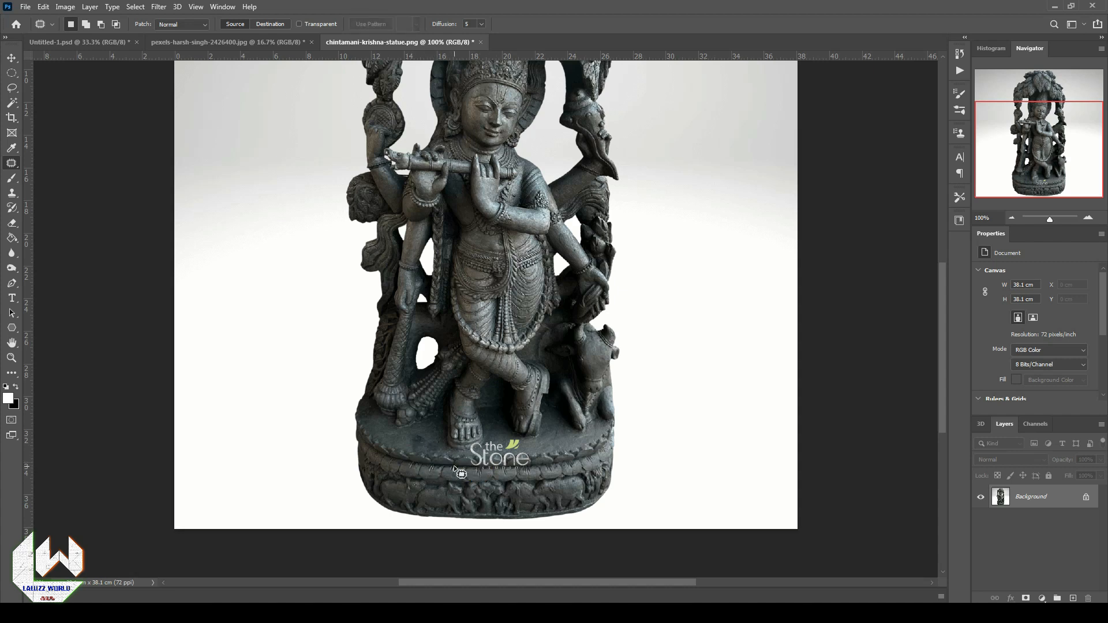
pyautogui.moveTo(458, 459)
pyautogui.mouseDown()
pyautogui.moveTo(540, 461)
pyautogui.moveTo(425, 457)
pyautogui.moveTo(537, 457)
pyautogui.moveTo(505, 455)
pyautogui.mouseUp()
pyautogui.hotkey('ctrl', 'd')
pyautogui.moveTo(510, 457)
pyautogui.mouseDown()
pyautogui.moveTo(455, 458)
pyautogui.moveTo(526, 454)
pyautogui.moveTo(473, 448)
pyautogui.moveTo(507, 441)
pyautogui.moveTo(533, 455)
pyautogui.mouseUp()
pyautogui.hotkey('ctrl', 'd')
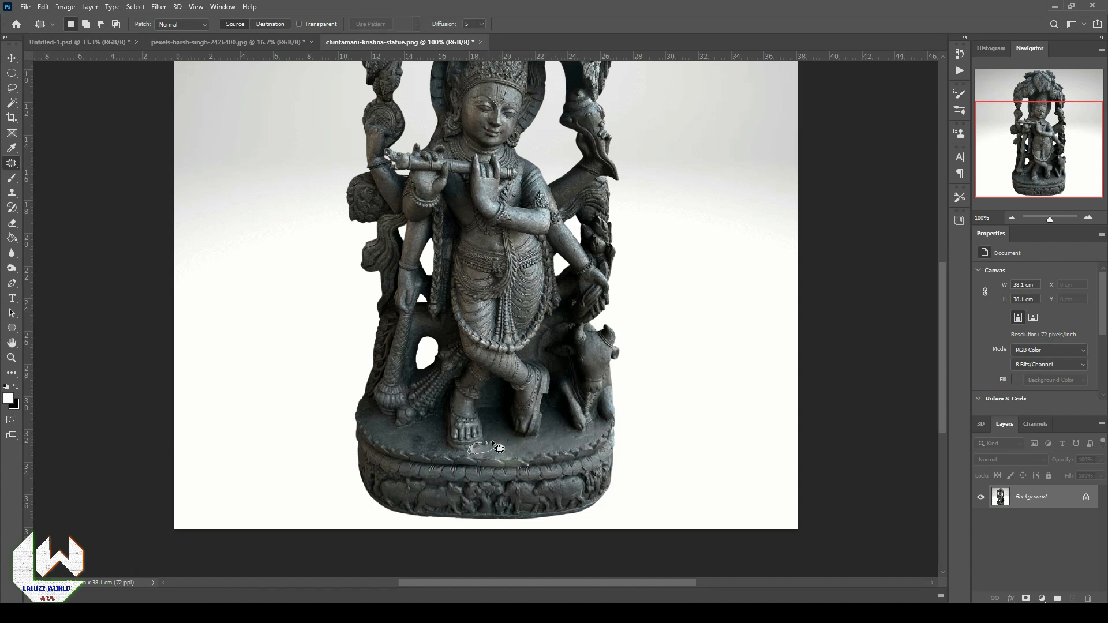
pyautogui.click(543, 442)
# - Darken the patched area by the statue's feet with the Burn tool
pyautogui.click(11, 268)
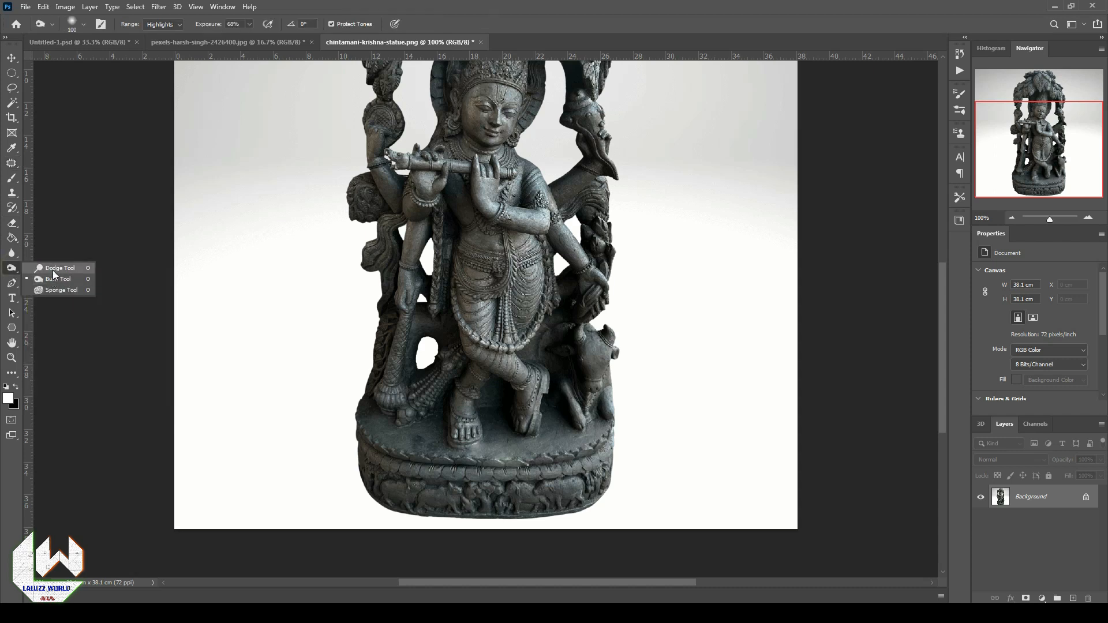
pyautogui.click(58, 279)
pyautogui.moveTo(484, 448); pyautogui.dragTo(458, 450)
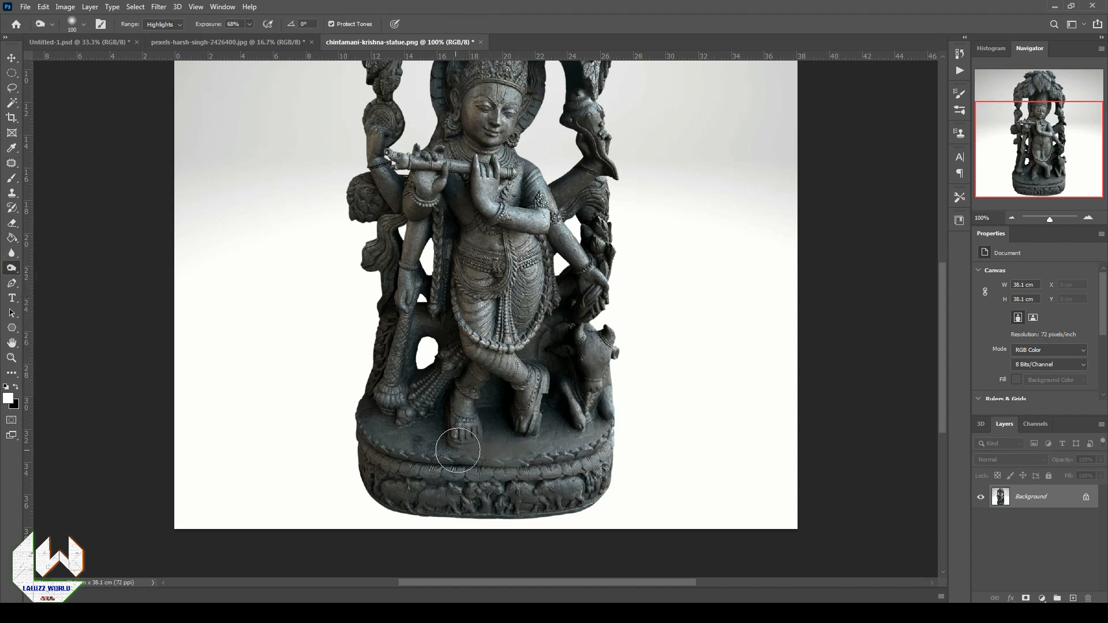
pyautogui.click(11, 58)
# - Isolate the statue from its background with Select Subject and a layer mask
pyautogui.hotkey('ctrl', '-')
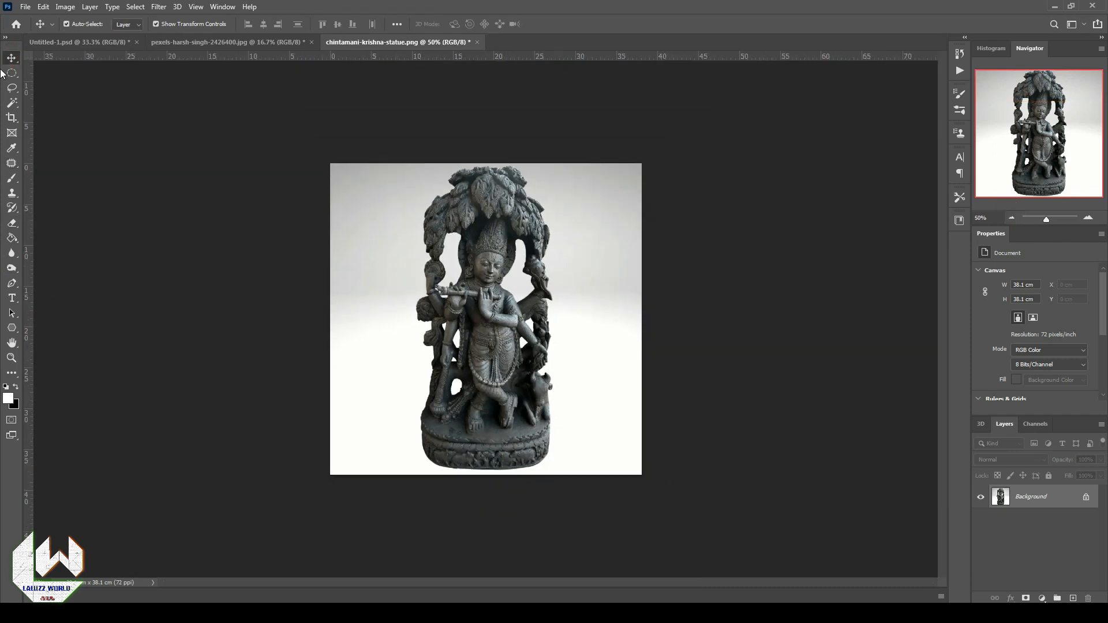
pyautogui.rightClick(17, 109)
pyautogui.click(64, 104)
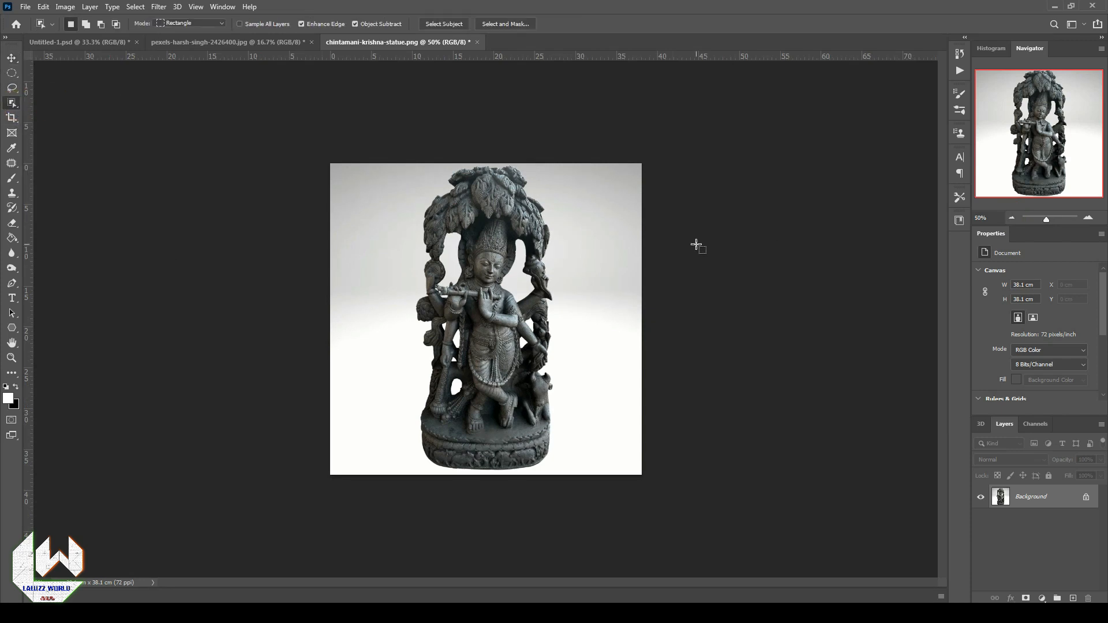
pyautogui.click(434, 23)
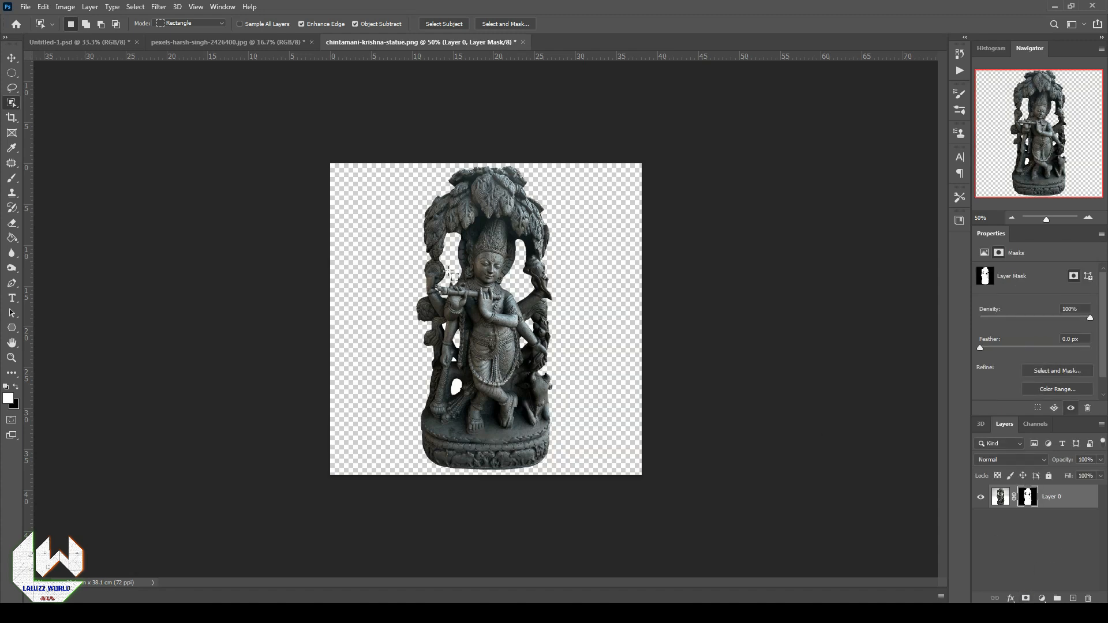
# - Float the statue document in its own window and close the pexels-harsh-singh-2426400.jpg document
pyautogui.click(12, 59)
pyautogui.moveTo(369, 43); pyautogui.dragTo(382, 89)
pyautogui.click(245, 45)
pyautogui.click(312, 42)
pyautogui.click(557, 356)
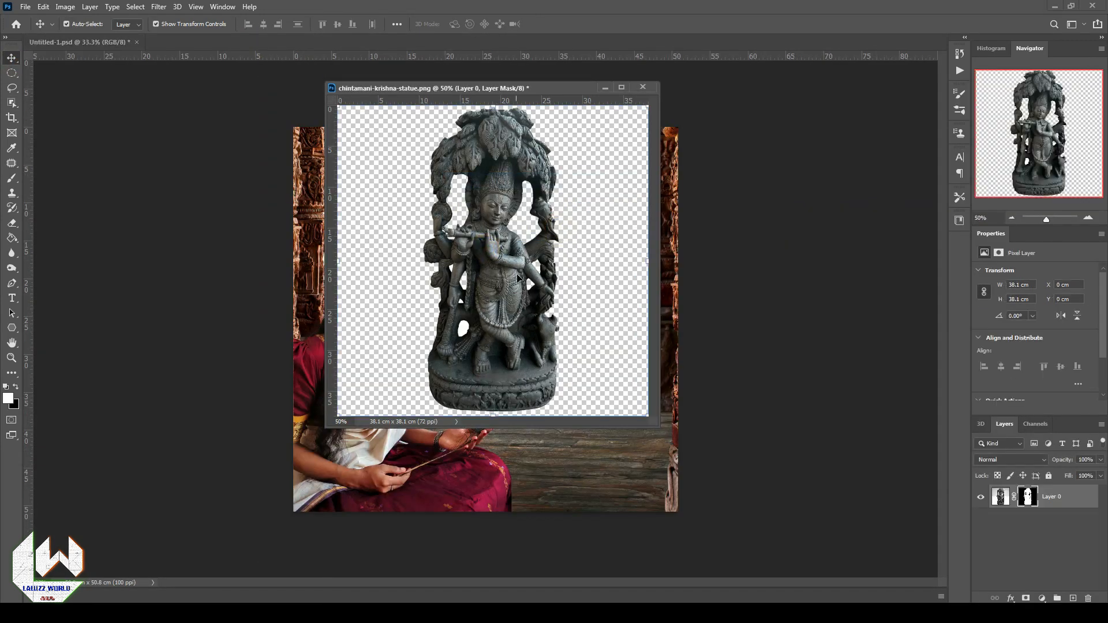
# - Copy the masked statue layer into Untitled-1.psd and close the statue document
pyautogui.click(1001, 498)
pyautogui.moveTo(492, 122); pyautogui.dragTo(573, 317)
pyautogui.click(643, 88)
pyautogui.click(549, 229)
# - Scale the statue layer to about 28.7 cm square and position it beside the woman's outstretched hand
pyautogui.hotkey('ctrl', 't')
pyautogui.moveTo(670, 273)
pyautogui.mouseDown()
pyautogui.moveTo(664, 280)
pyautogui.moveTo(681, 263)
pyautogui.mouseUp()
pyautogui.moveTo(578, 364); pyautogui.dragTo(504, 358)
pyautogui.press('Return')
# - Place the statue layer directly below Layer 3 copy in the layer order and shift the statue slightly towards the woman
pyautogui.moveTo(1050, 497); pyautogui.dragTo(1046, 563)
pyautogui.click(518, 320)
pyautogui.moveTo(518, 320); pyautogui.dragTo(505, 314)
# - Apply the layer mask on the statue's layer, Layer 4
pyautogui.click(1088, 218)
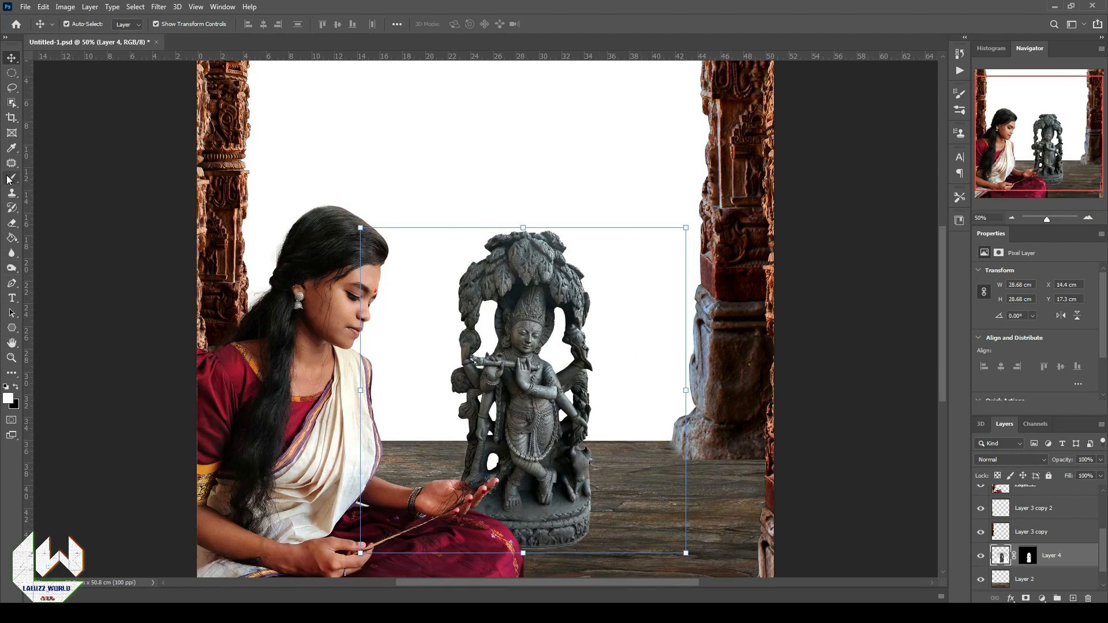
pyautogui.rightClick(1028, 556)
pyautogui.click(1010, 482)
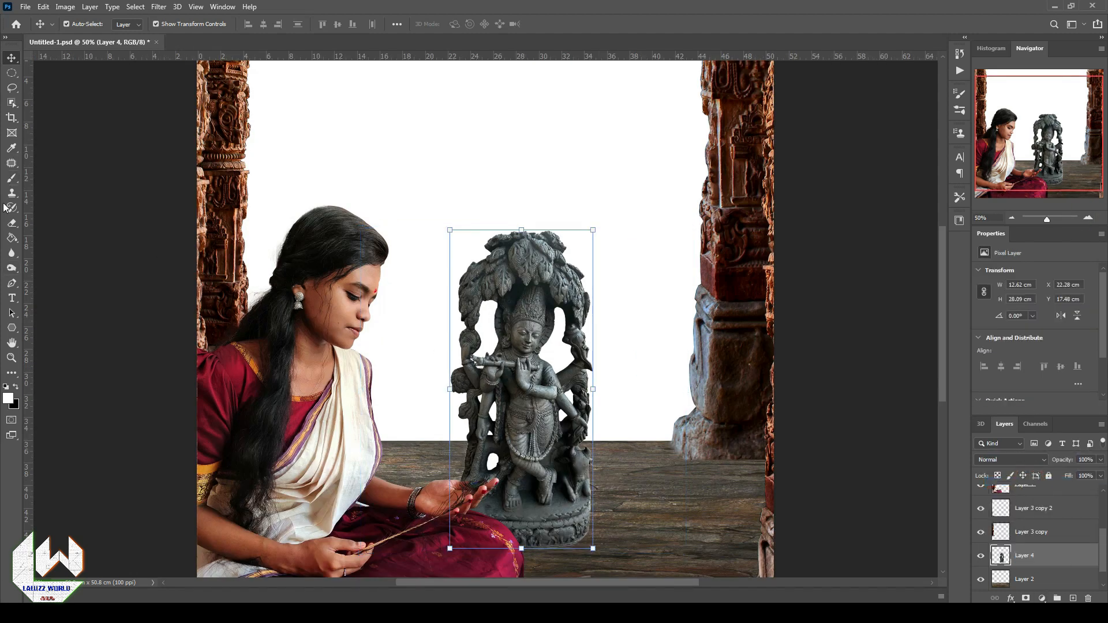
# - Select the leftover white gaps inside the statue with the Magic Wand and delete them
pyautogui.click(11, 103)
pyautogui.rightClick(12, 102)
pyautogui.click(47, 121)
pyautogui.click(493, 462)
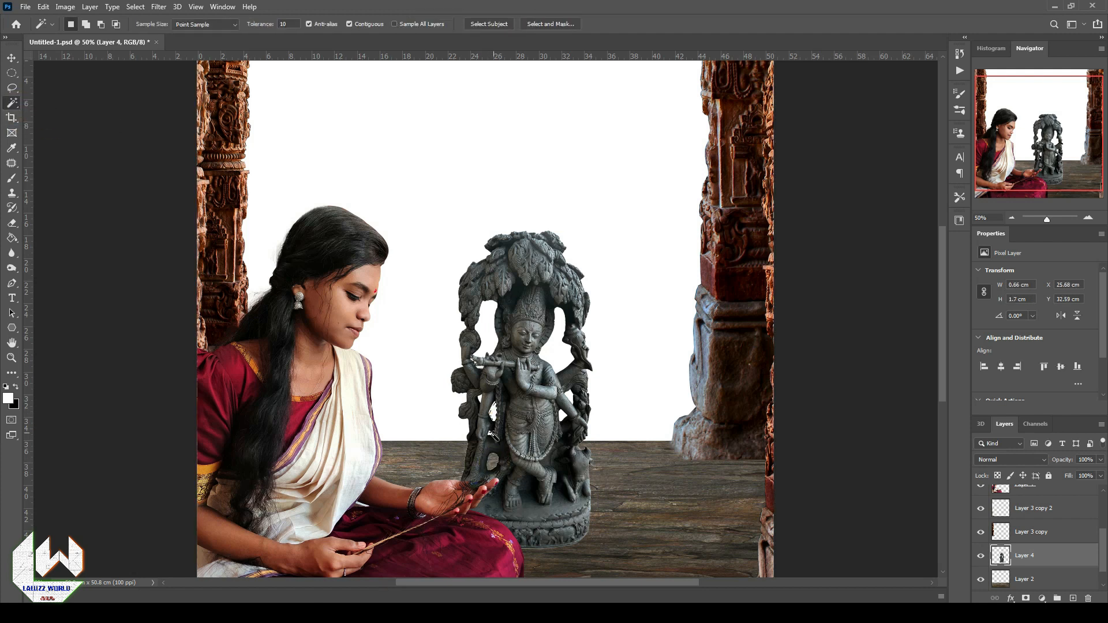
pyautogui.click(562, 413)
pyautogui.click(482, 403)
pyautogui.click(493, 343)
pyautogui.press('v')
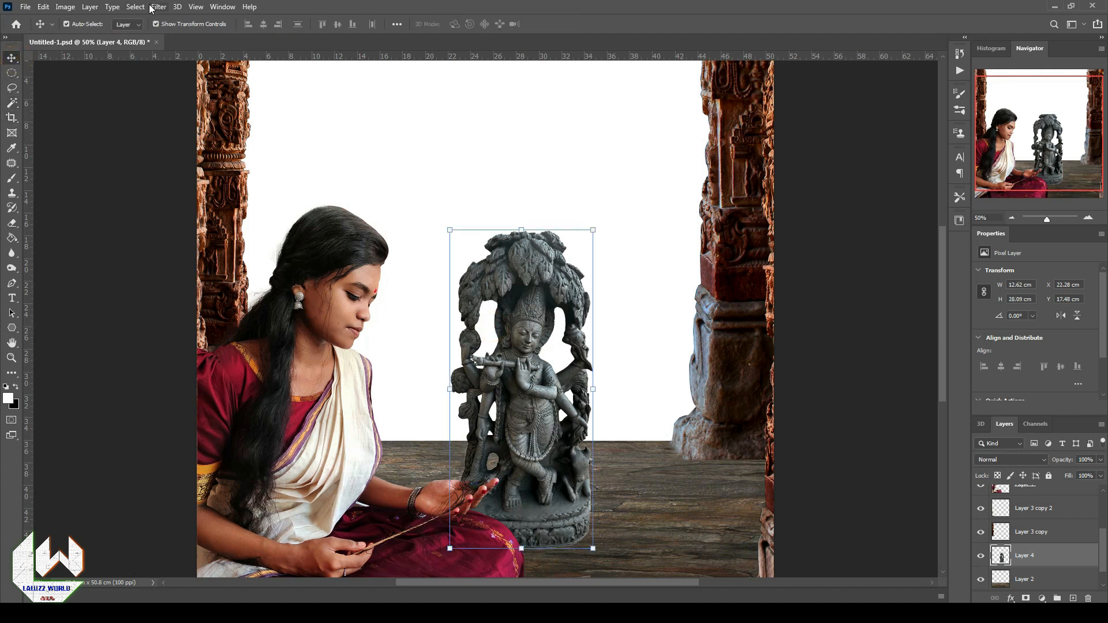
# - Add a Curves adjustment layer clipped to Layer 4 and lower its midtones to darken the statue
pyautogui.click(1041, 599)
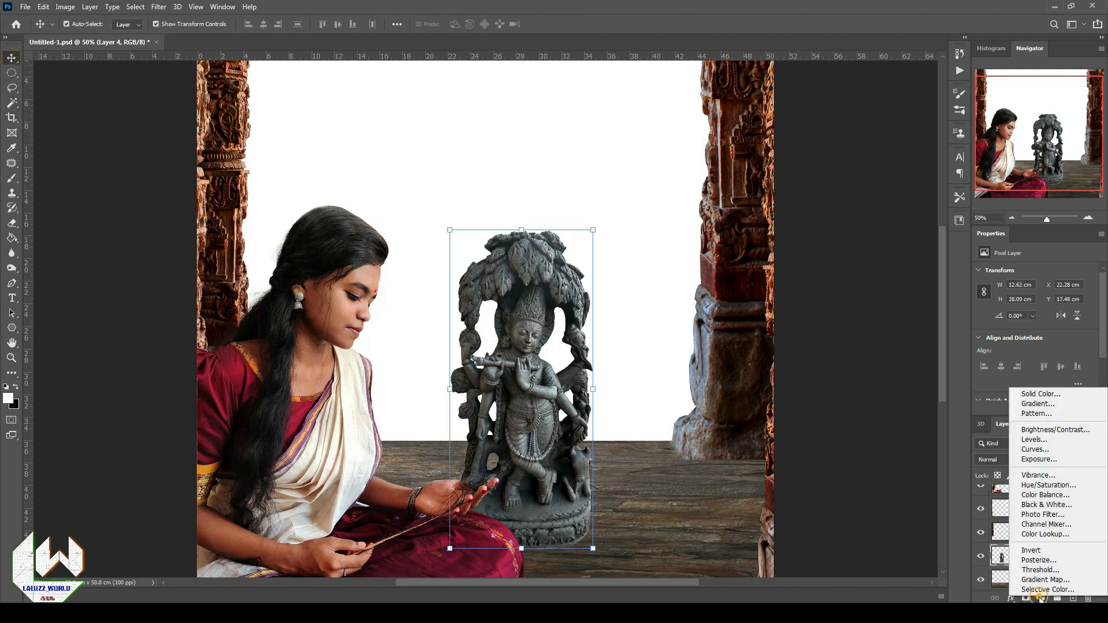
pyautogui.click(1073, 449)
pyautogui.click(1020, 408)
pyautogui.moveTo(1047, 341); pyautogui.dragTo(1057, 348)
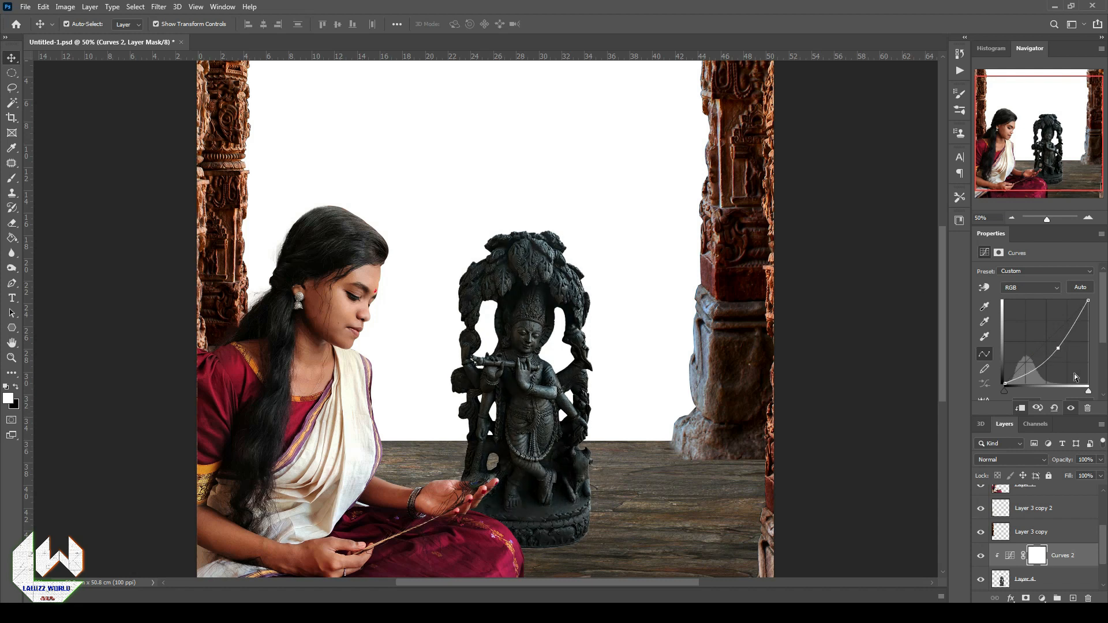
# - Add a layer mask to Layer 4 and paint black along the statue's bottom edge to blend it into the ground
pyautogui.click(1030, 581)
pyautogui.click(1026, 598)
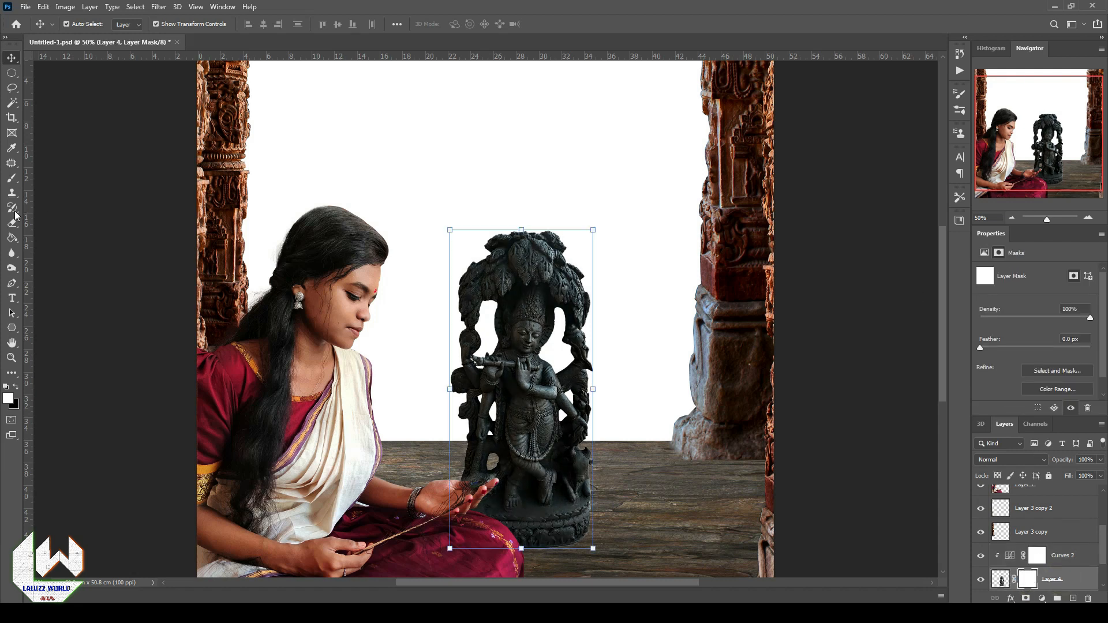
pyautogui.click(11, 178)
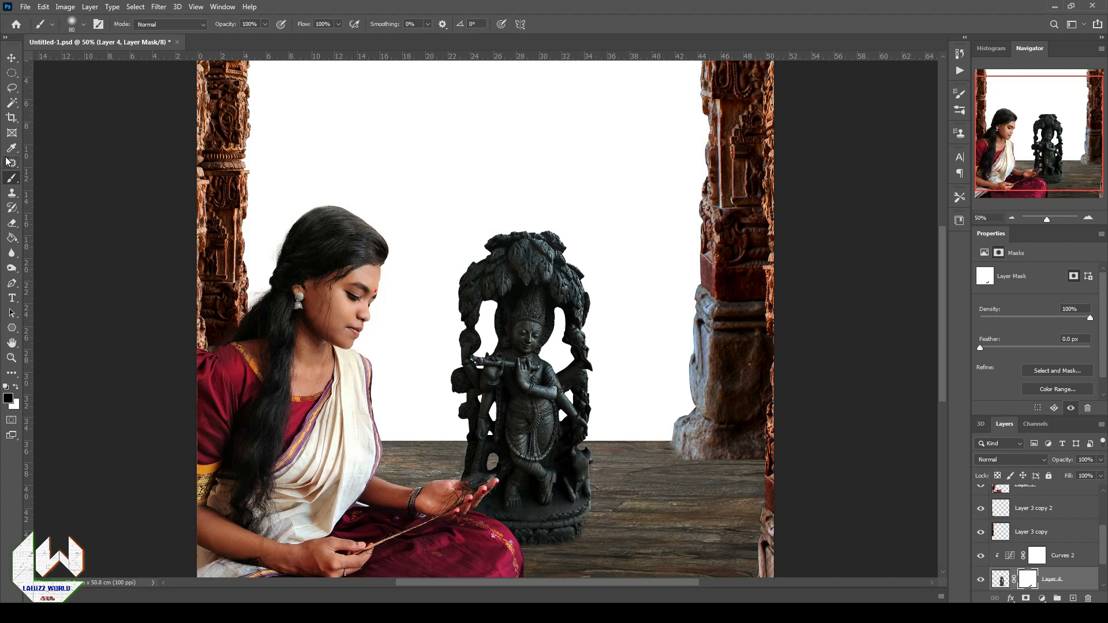
pyautogui.click(11, 57)
pyautogui.click(883, 327)
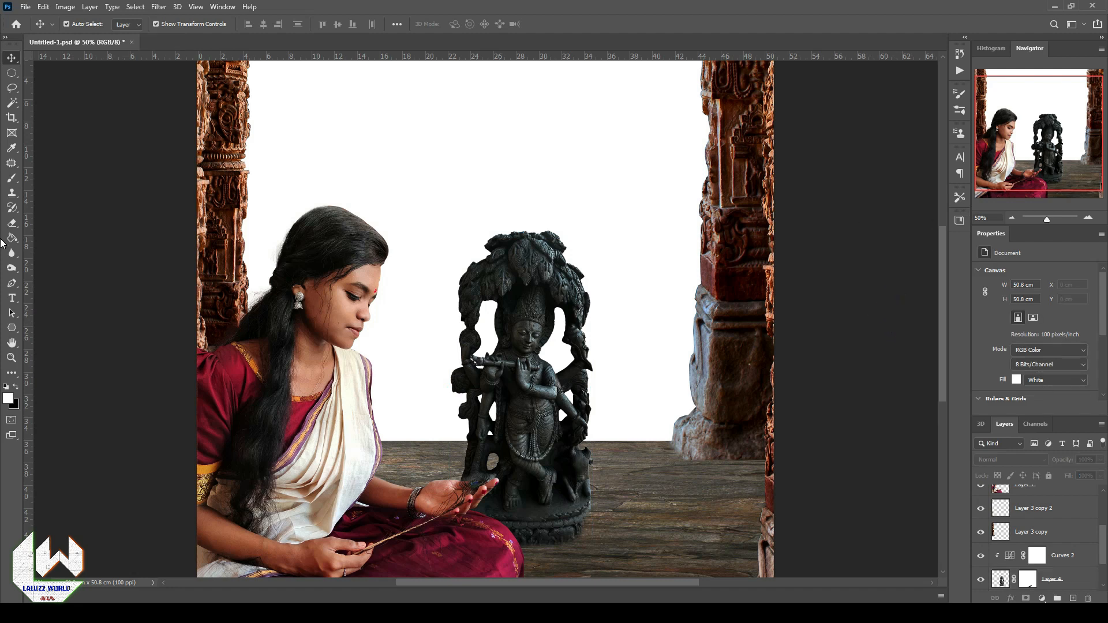
# - Open the image peacock-png-22888.jpg
pyautogui.click(25, 6)
pyautogui.click(36, 33)
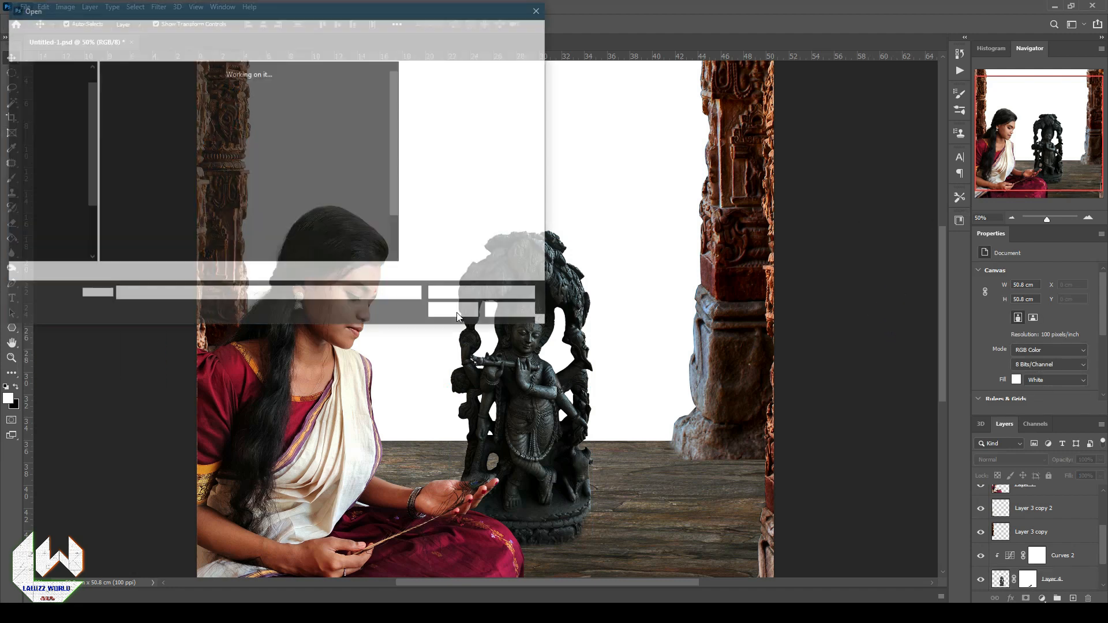
pyautogui.click(208, 181)
pyautogui.click(459, 311)
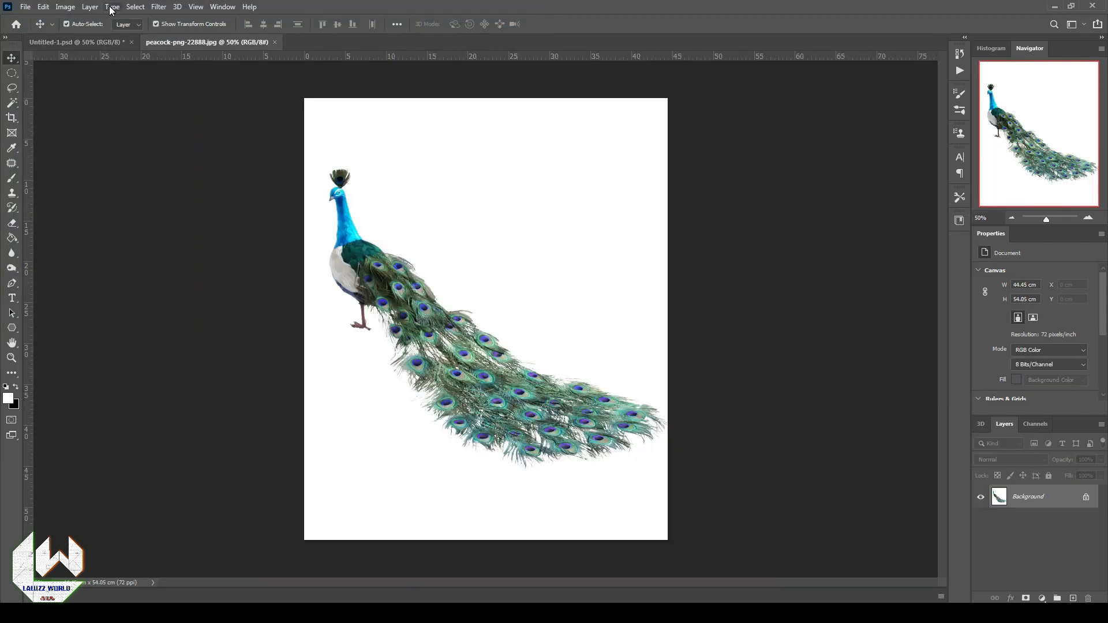
# - Select the peacock with the Magic Wand, hide its white background with a layer mask, and apply the mask
pyautogui.moveTo(13, 104); pyautogui.dragTo(52, 127)
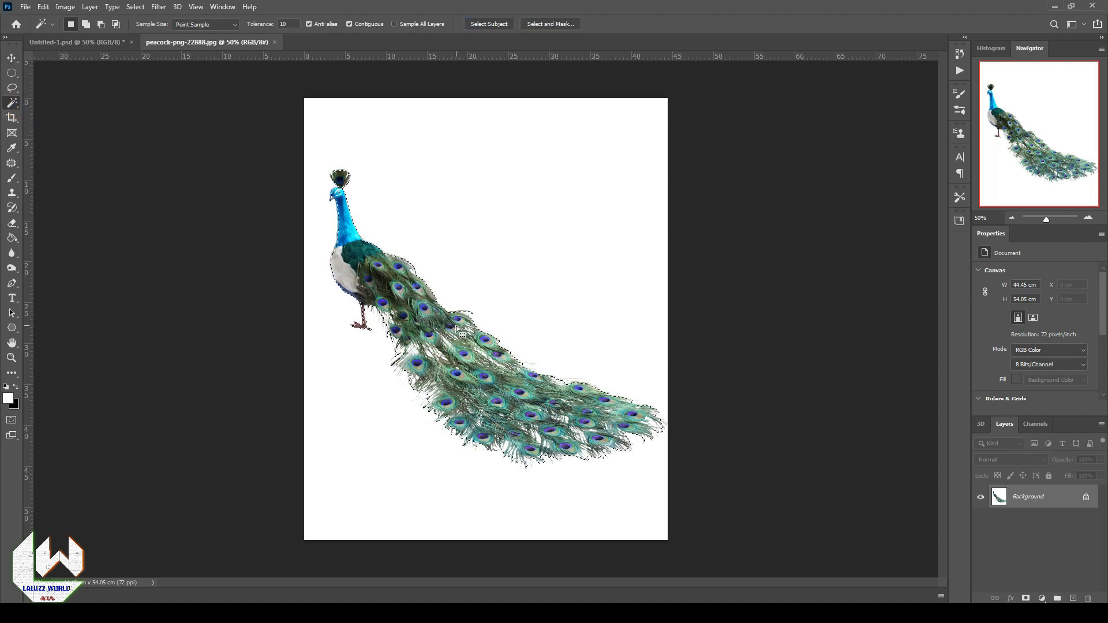
pyautogui.click(1024, 597)
pyautogui.click(12, 58)
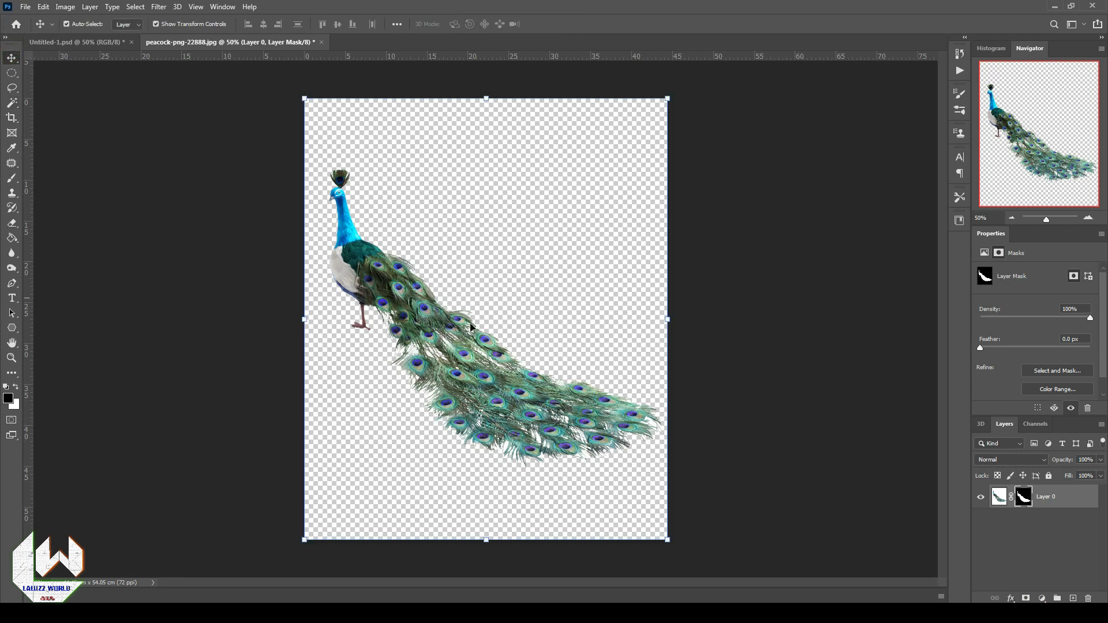
pyautogui.rightClick(1028, 500)
pyautogui.click(1028, 532)
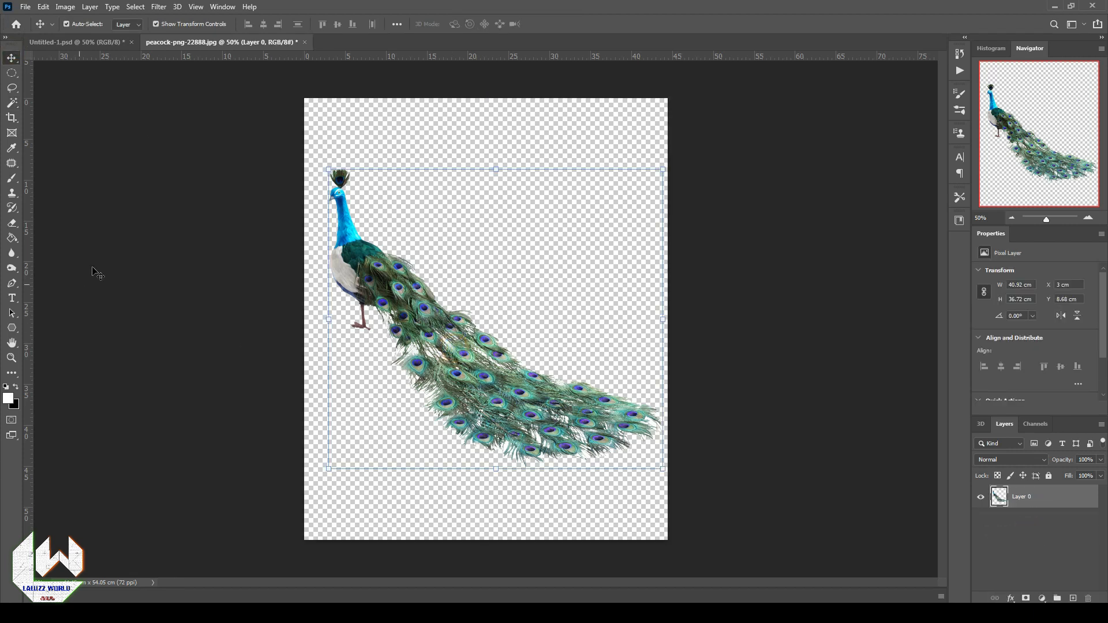
# - Undo applying the mask and place the masked peacock in Untitled-1.psd, in front of the Krishna statue
pyautogui.moveTo(221, 41); pyautogui.dragTo(762, 260)
pyautogui.hotkey('ctrl', 'z')
pyautogui.moveTo(664, 328); pyautogui.dragTo(468, 301)
pyautogui.press('Return')
# - Select the image's bright areas using Color Range set to Highlights, with the peacock layer, Layer 5, active
pyautogui.click(161, 7)
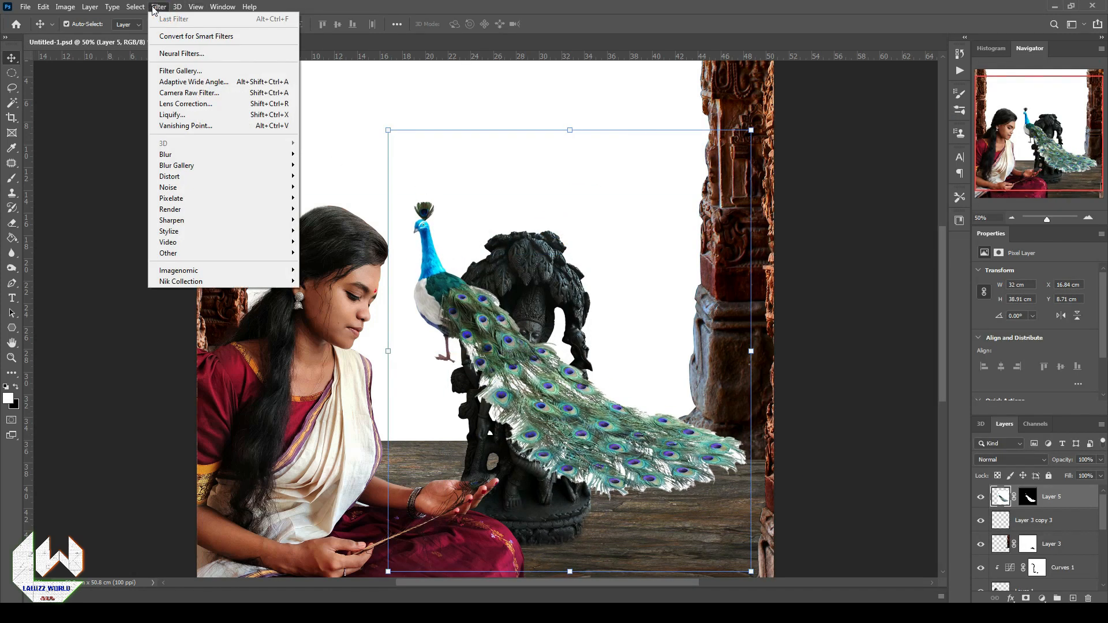
pyautogui.moveTo(135, 7)
pyautogui.click(156, 116)
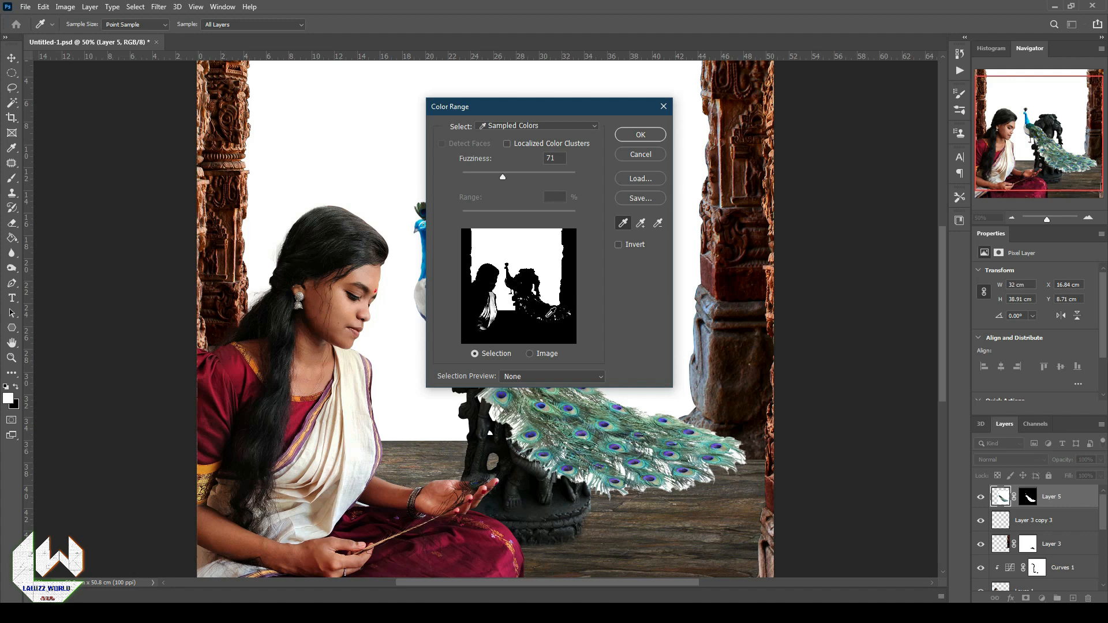
pyautogui.click(547, 316)
pyautogui.click(539, 126)
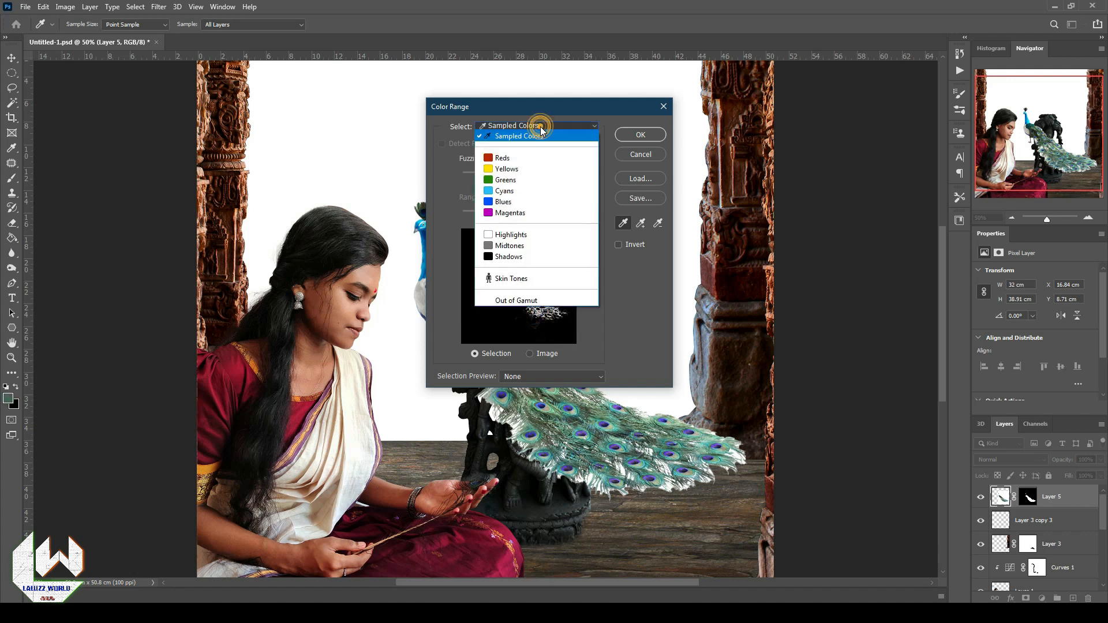
pyautogui.click(518, 235)
pyautogui.click(639, 135)
pyautogui.press('v')
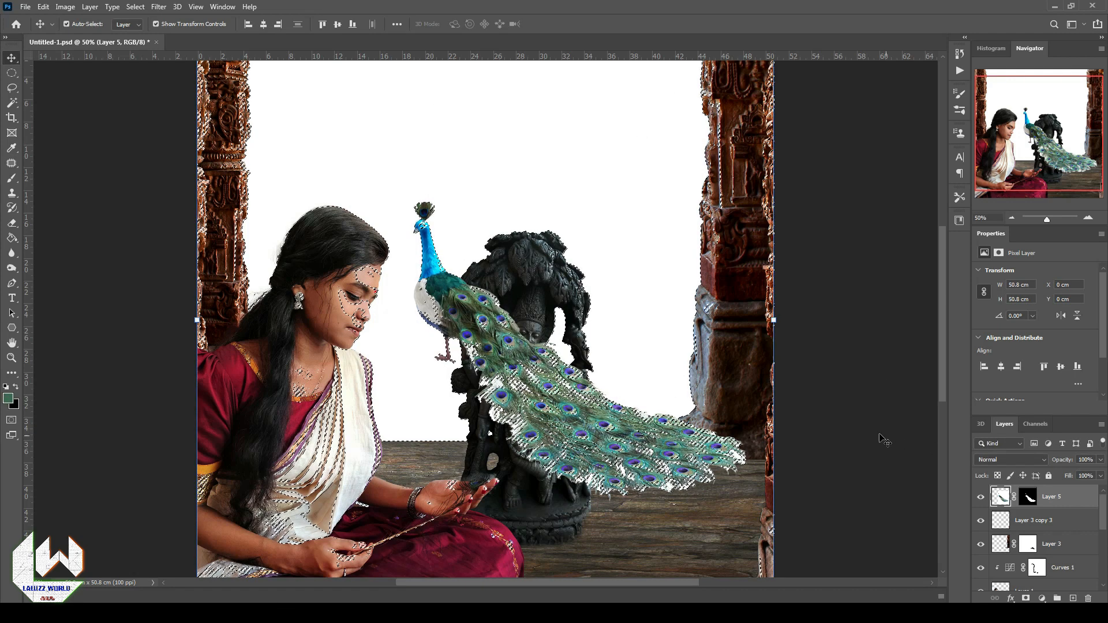
# - Paint black on Layer 5's mask to hide the white fringe between the tail feathers, deselect, and move the peacock beside the statue's base
pyautogui.click(1028, 496)
pyautogui.click(12, 178)
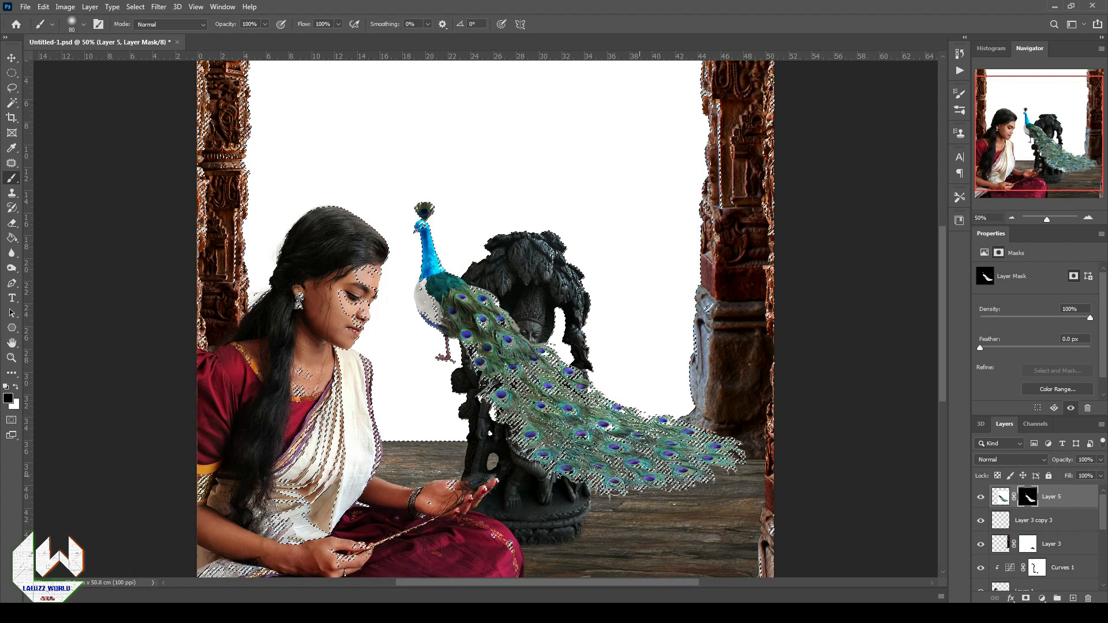
pyautogui.press('m')
pyautogui.click(197, 243)
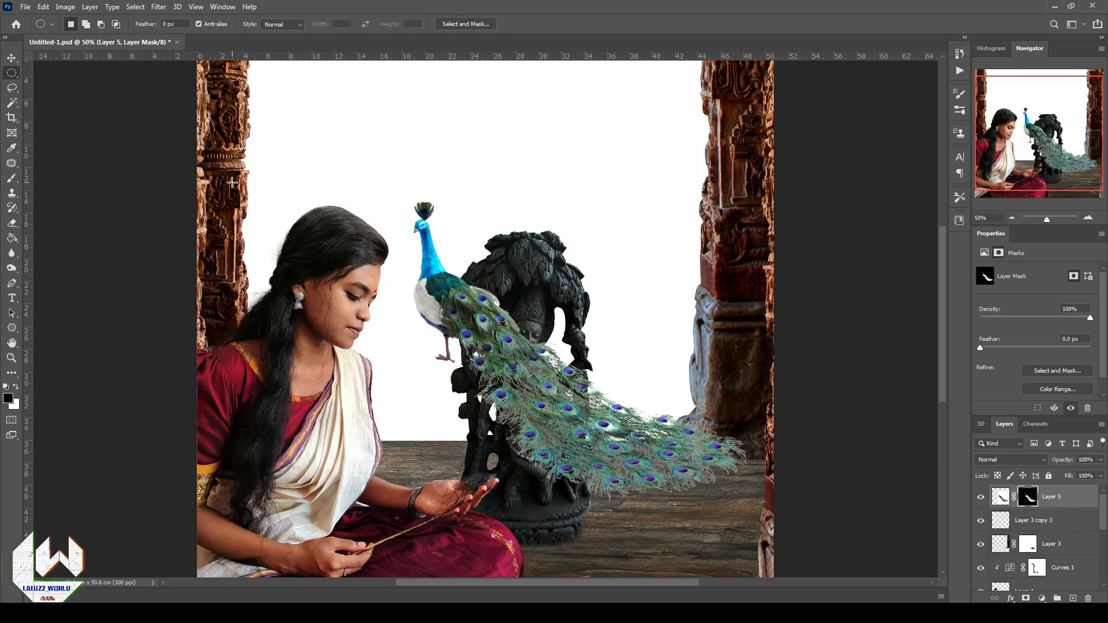
pyautogui.press('v')
pyautogui.moveTo(479, 307); pyautogui.dragTo(657, 455)
pyautogui.click(135, 7)
pyautogui.click(148, 121)
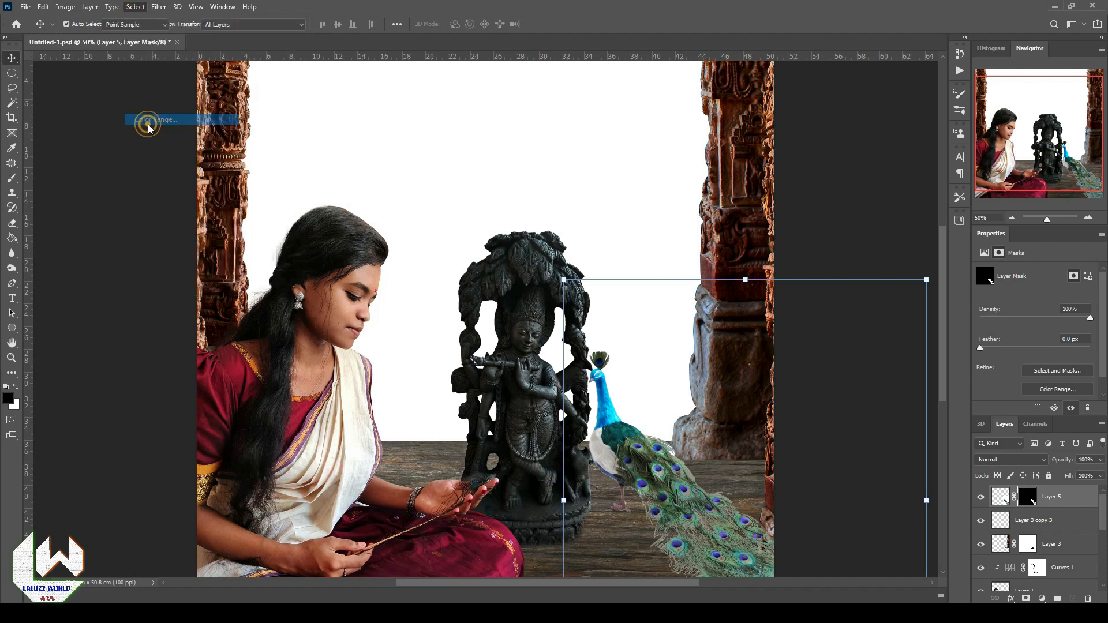
pyautogui.click(537, 133)
pyautogui.click(524, 239)
pyautogui.click(638, 136)
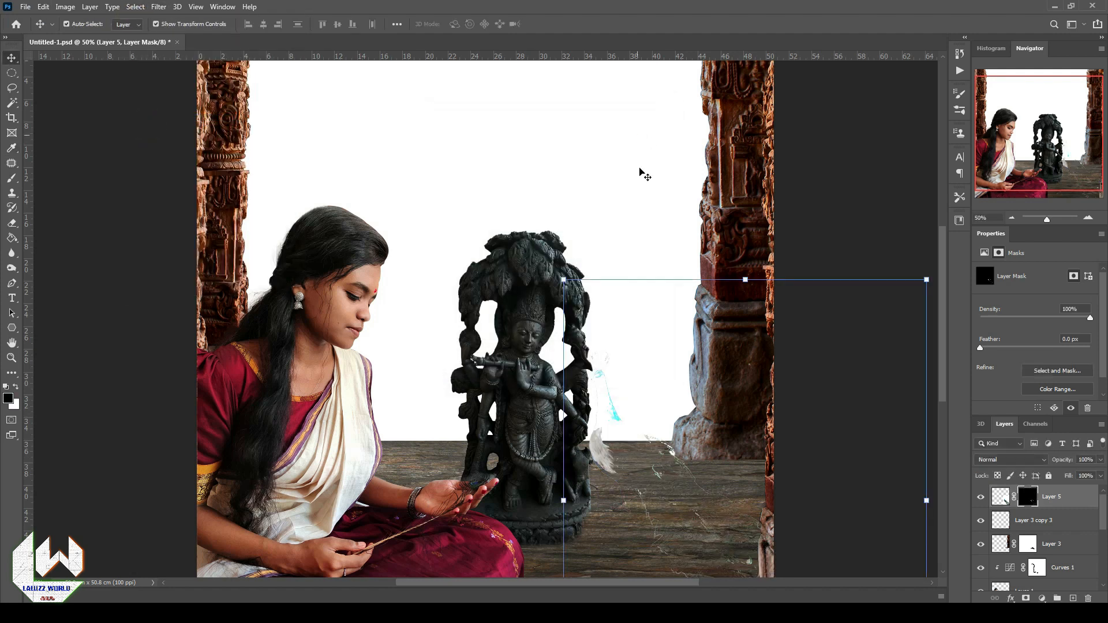
pyautogui.hotkey('ctrl', 'i')
# - Target Layer 5's image instead of its mask and select the highlights again with Color Range
pyautogui.click(1001, 496)
pyautogui.click(159, 7)
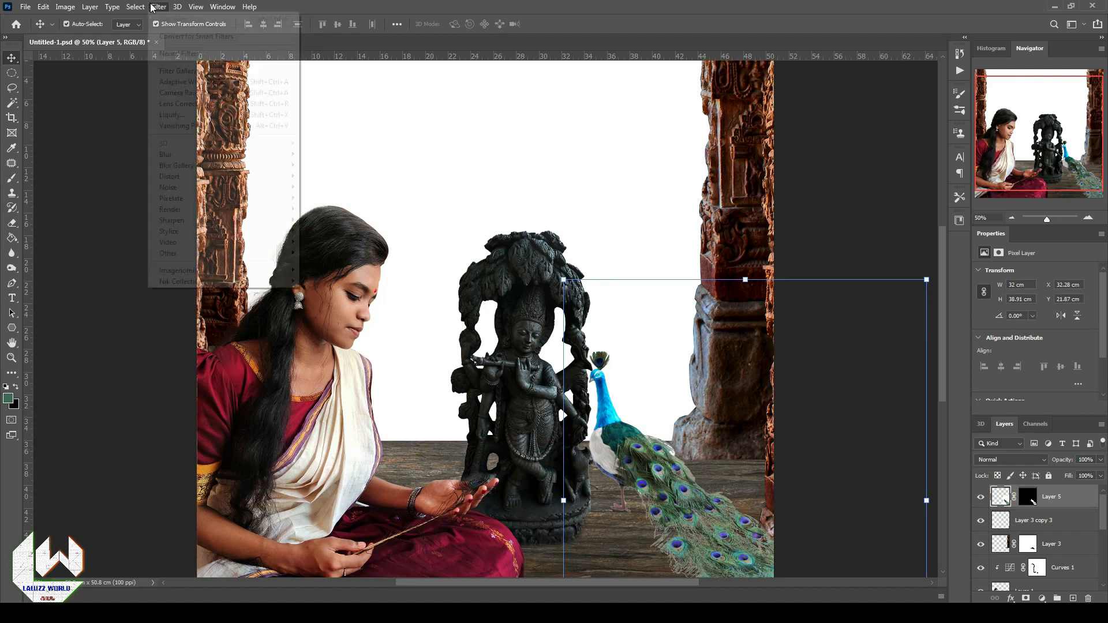
pyautogui.moveTo(136, 6)
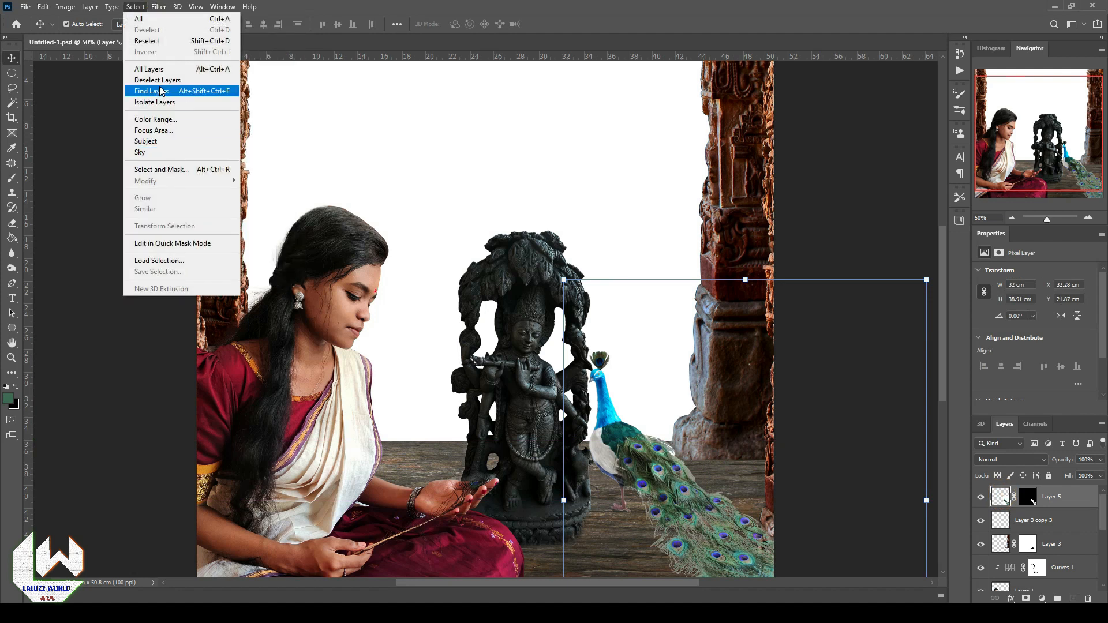
pyautogui.click(148, 121)
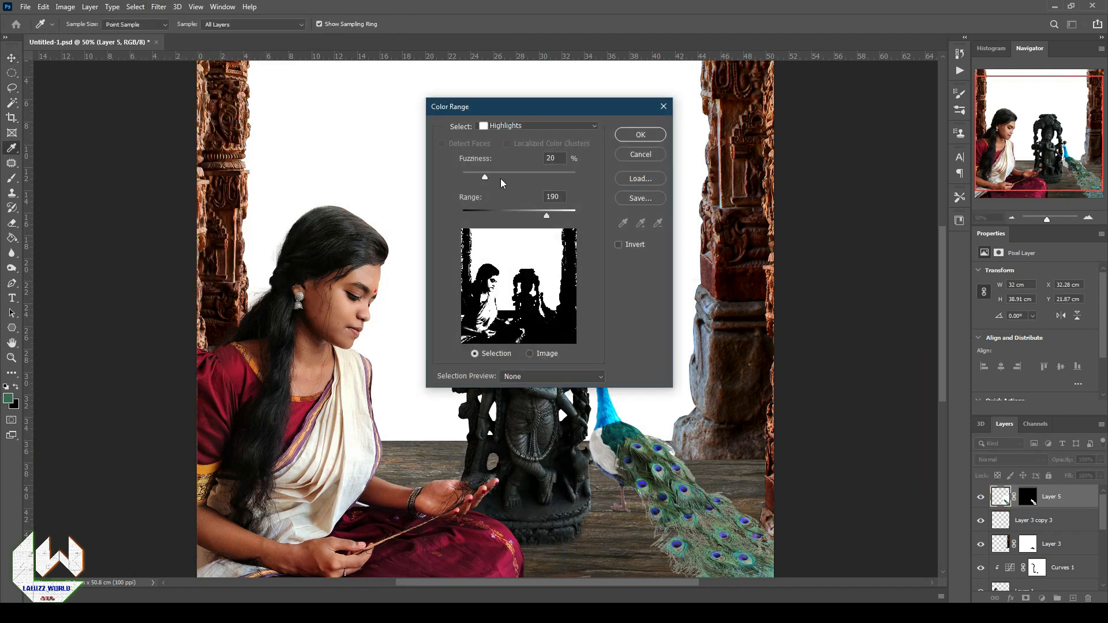
pyautogui.click(530, 353)
pyautogui.click(515, 127)
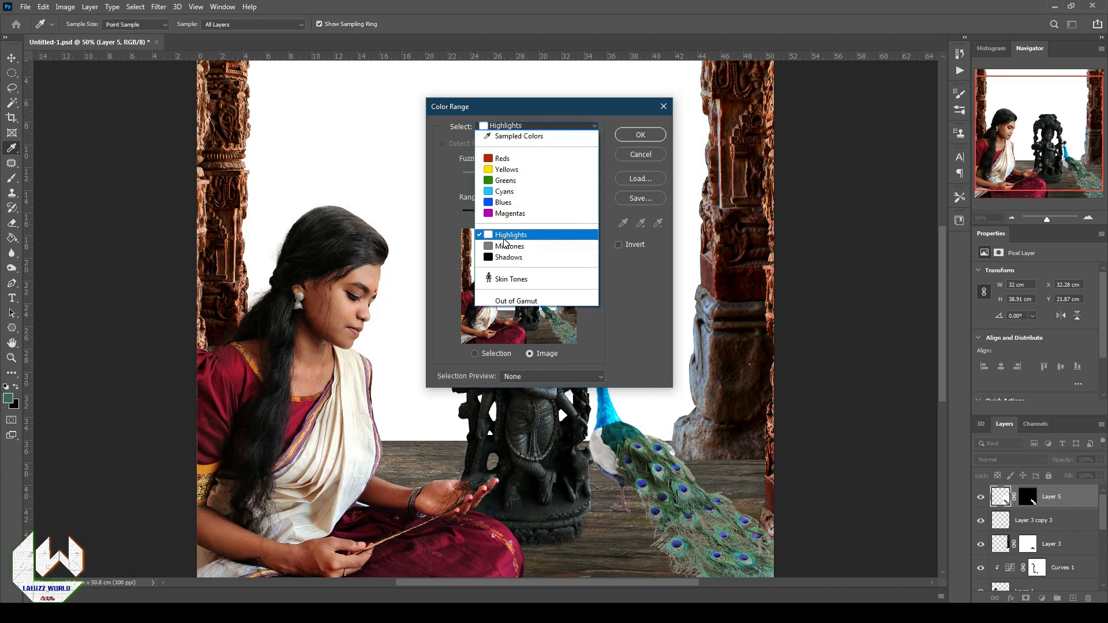
pyautogui.click(533, 235)
pyautogui.click(641, 134)
# - Paint black on Layer 5's mask over the leftover pale fringe, deselect, and shift the peacock further right, clear of the statue
pyautogui.click(11, 178)
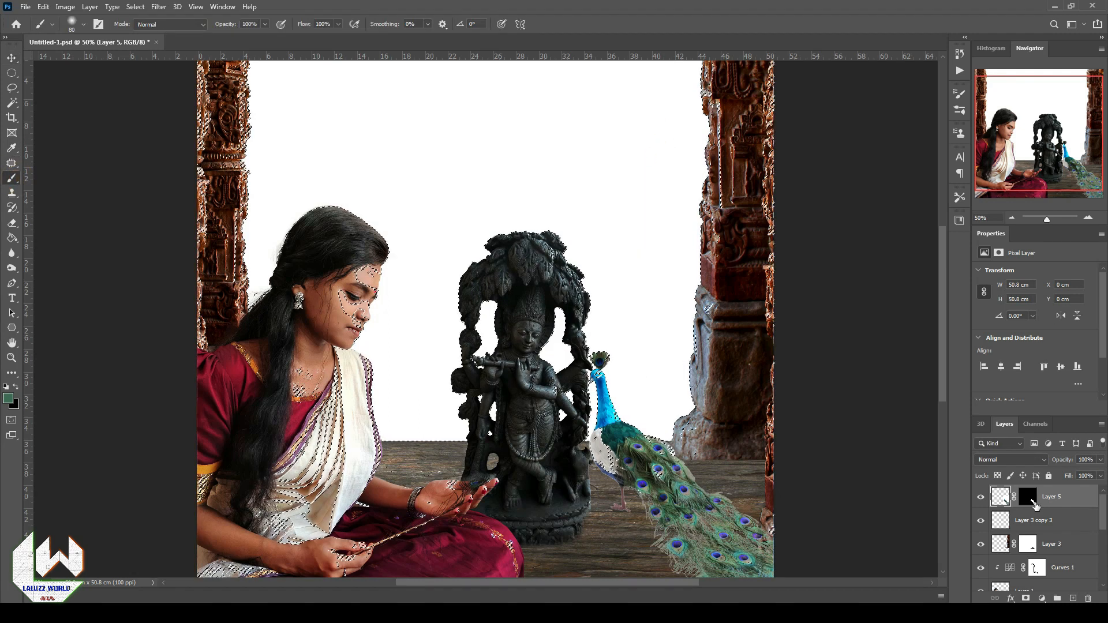
pyautogui.click(1027, 496)
pyautogui.press('d')
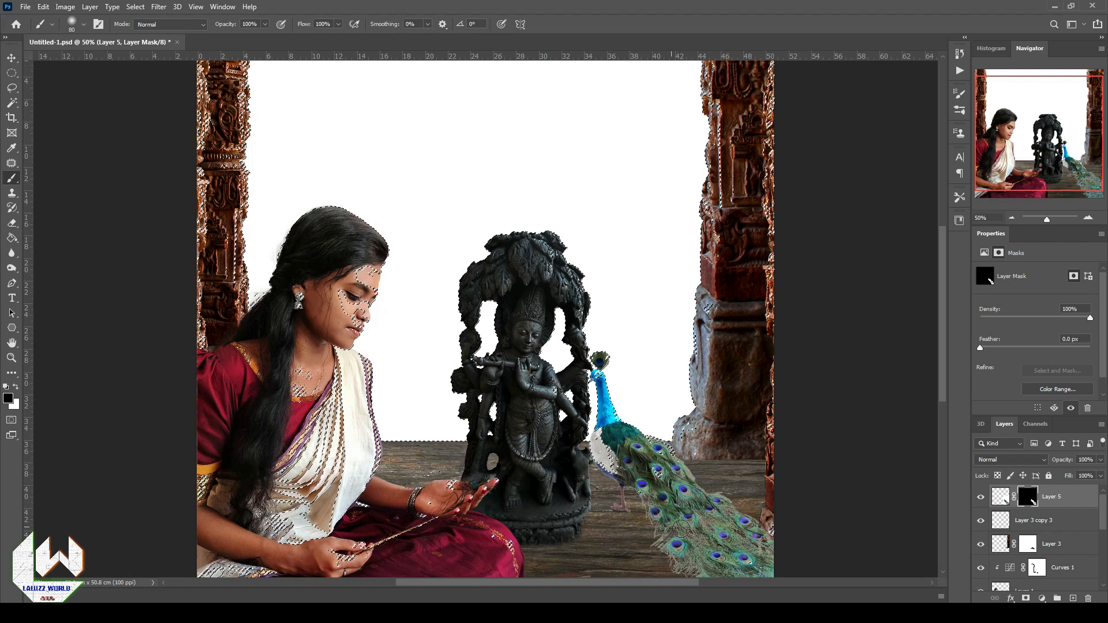
pyautogui.press('m')
pyautogui.hotkey('ctrl', 'd')
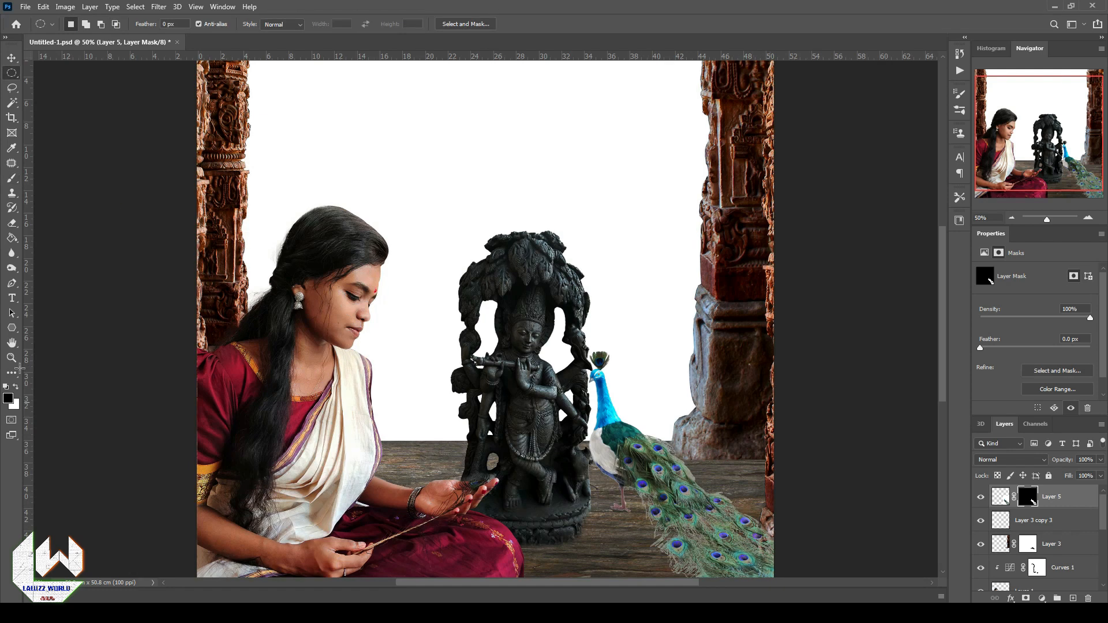
pyautogui.press('v')
pyautogui.moveTo(665, 433); pyautogui.dragTo(704, 432)
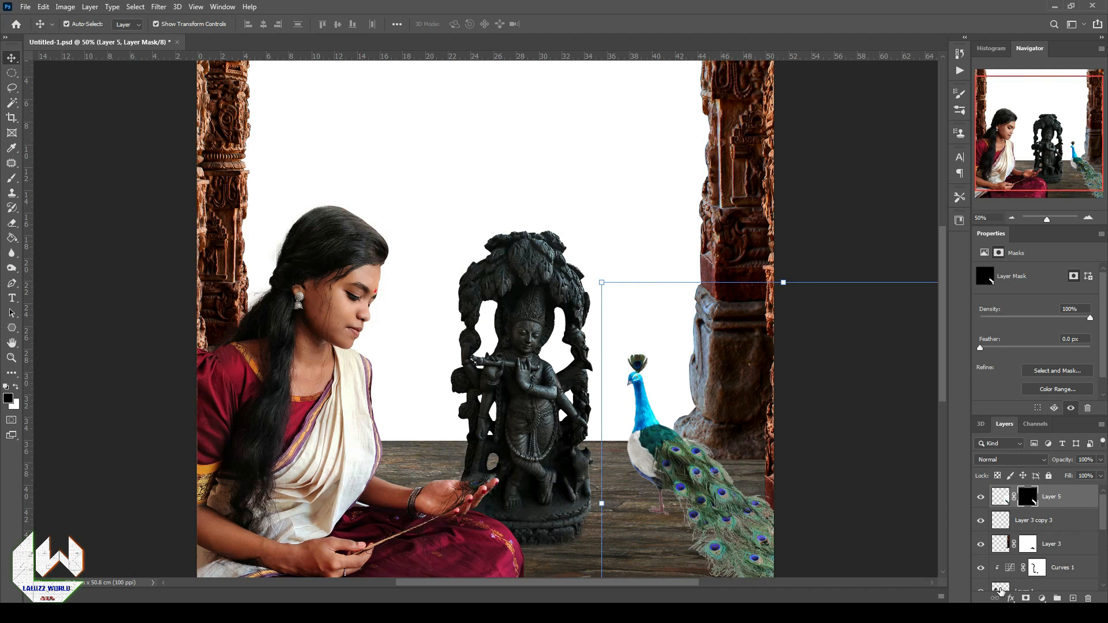
# - Apply the layer mask on the peacock's layer, Layer 5
pyautogui.click(1042, 600)
pyautogui.click(999, 497)
pyautogui.rightClick(1029, 497)
pyautogui.click(1018, 424)
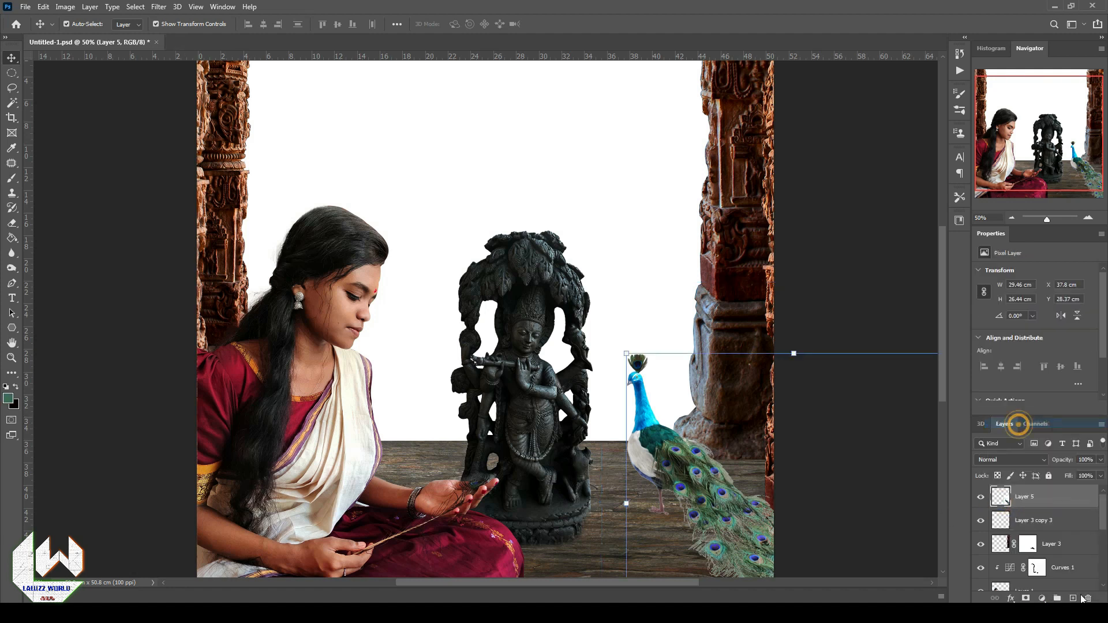
# - Add a Curves adjustment clipped to Layer 5 with lowered midtones, and paint black on its mask over the peacock's head and neck
pyautogui.click(1042, 599)
pyautogui.click(1051, 452)
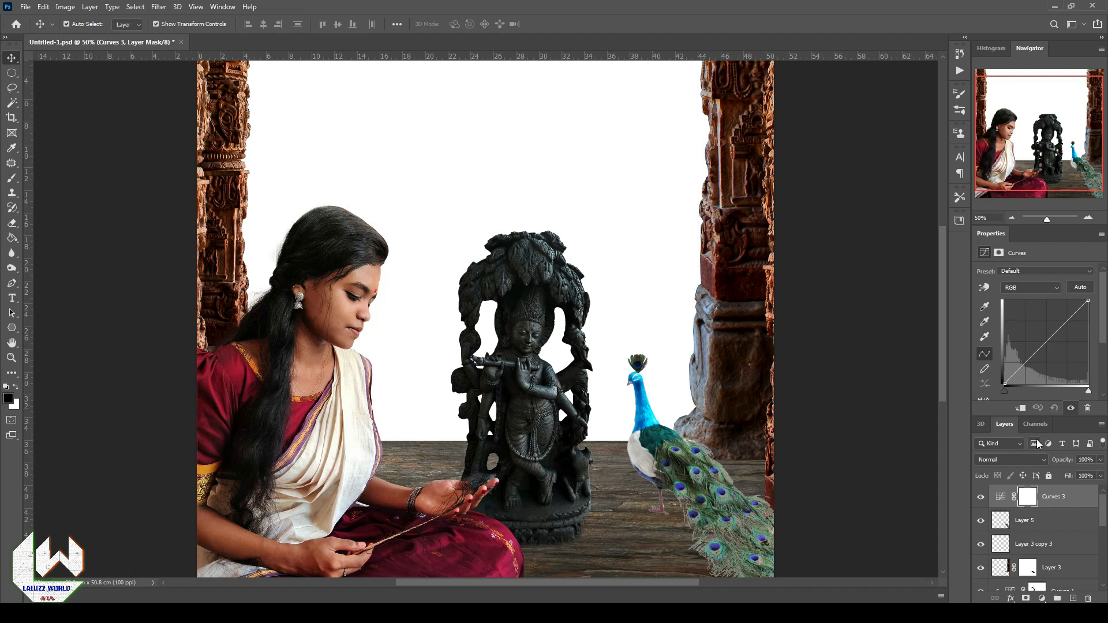
pyautogui.hotkey('ctrl', 'alt', 'g')
pyautogui.moveTo(1042, 348)
pyautogui.mouseDown()
pyautogui.moveTo(1043, 364)
pyautogui.moveTo(1045, 353)
pyautogui.mouseUp()
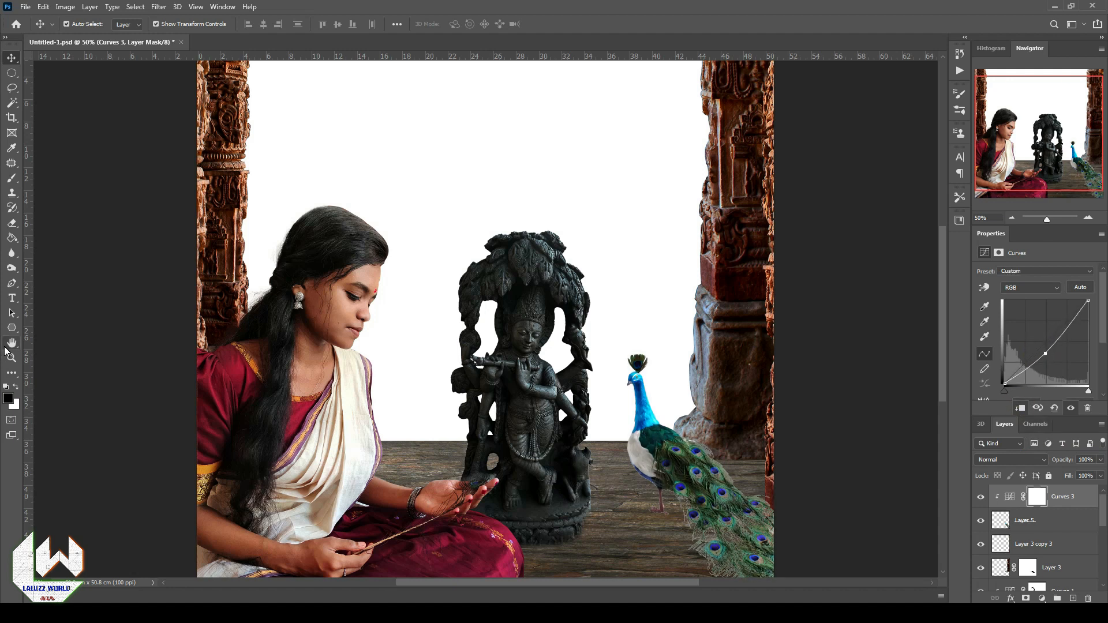
pyautogui.click(9, 181)
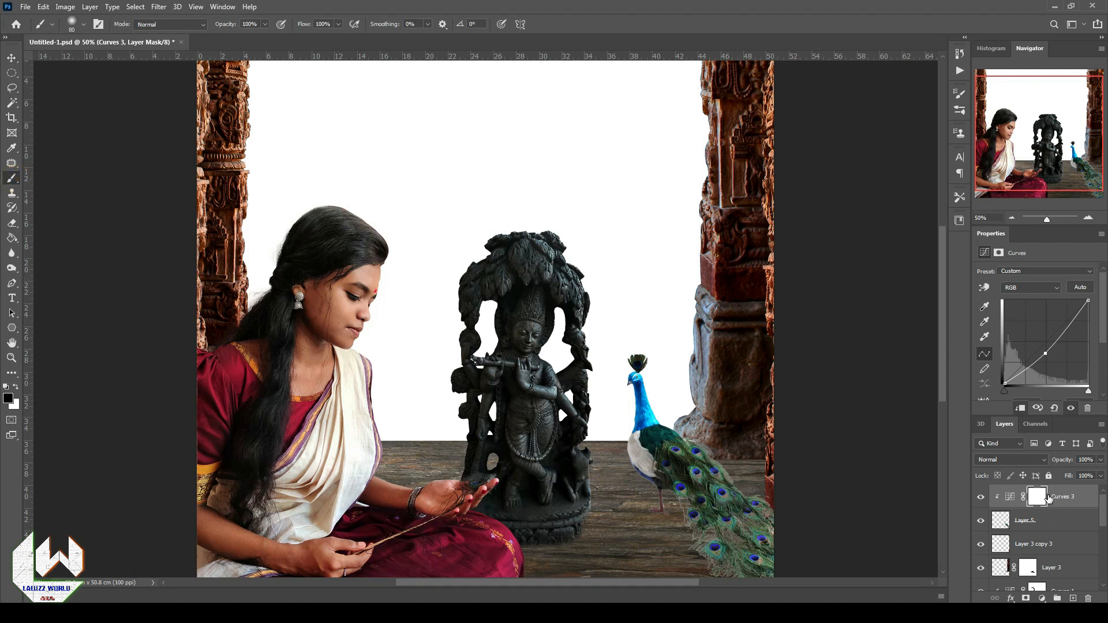
pyautogui.click(637, 362)
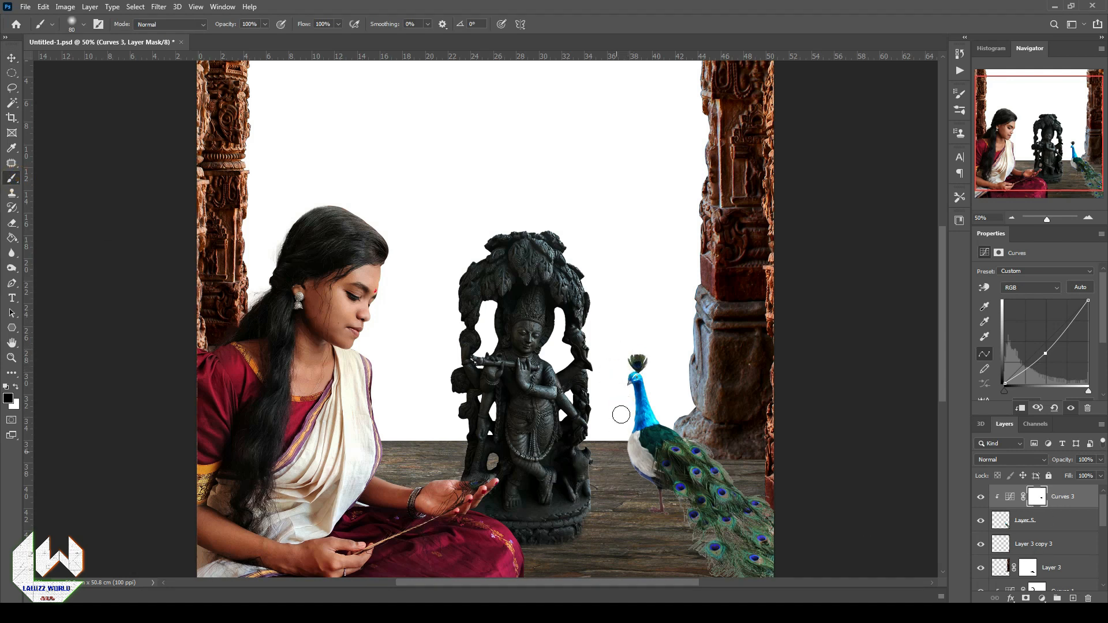
# - Create a new layer clipped to Layer 5, fill it with 50% Gray, and set its blend mode to Soft Light
pyautogui.click(1057, 520)
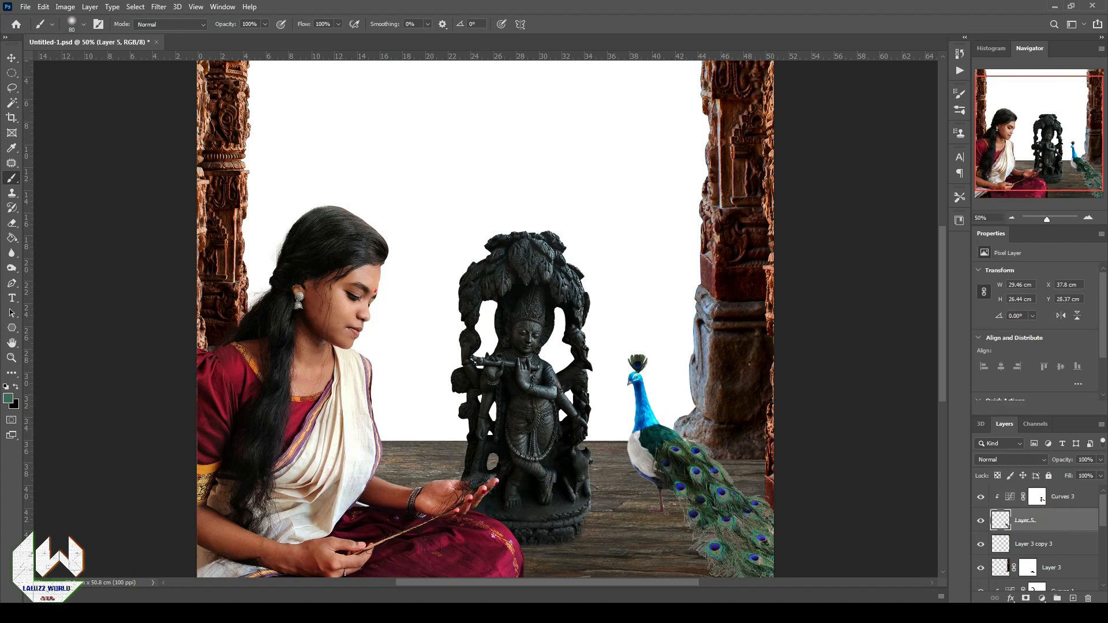
pyautogui.hotkey('ctrl', 'shift', 'alt', 'n')
pyautogui.hotkey('shift', 'F5')
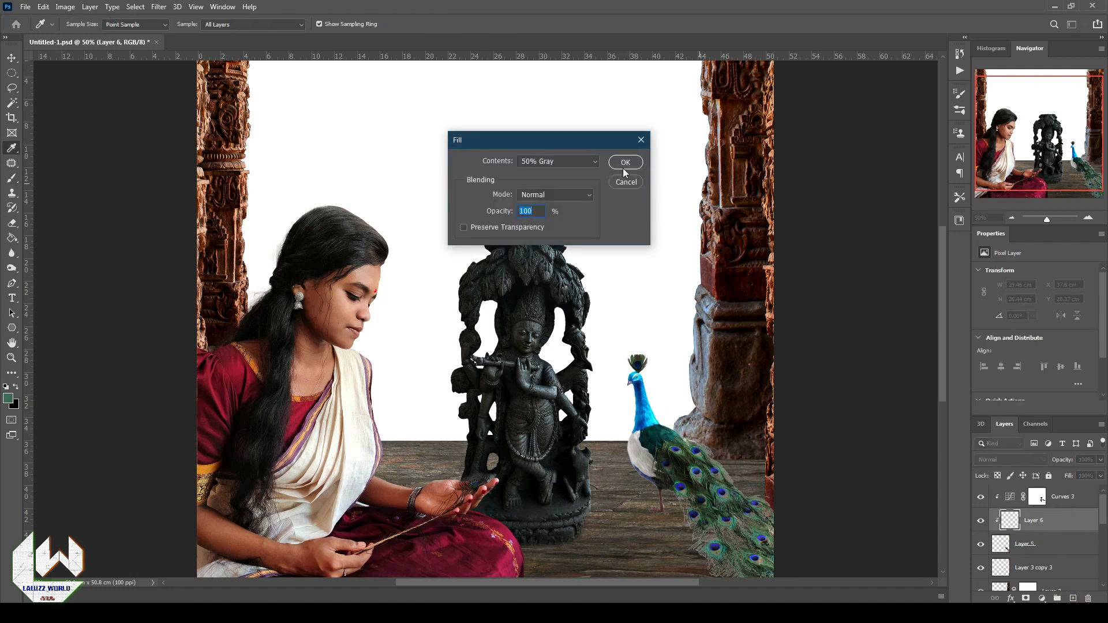
pyautogui.click(622, 169)
pyautogui.click(1011, 459)
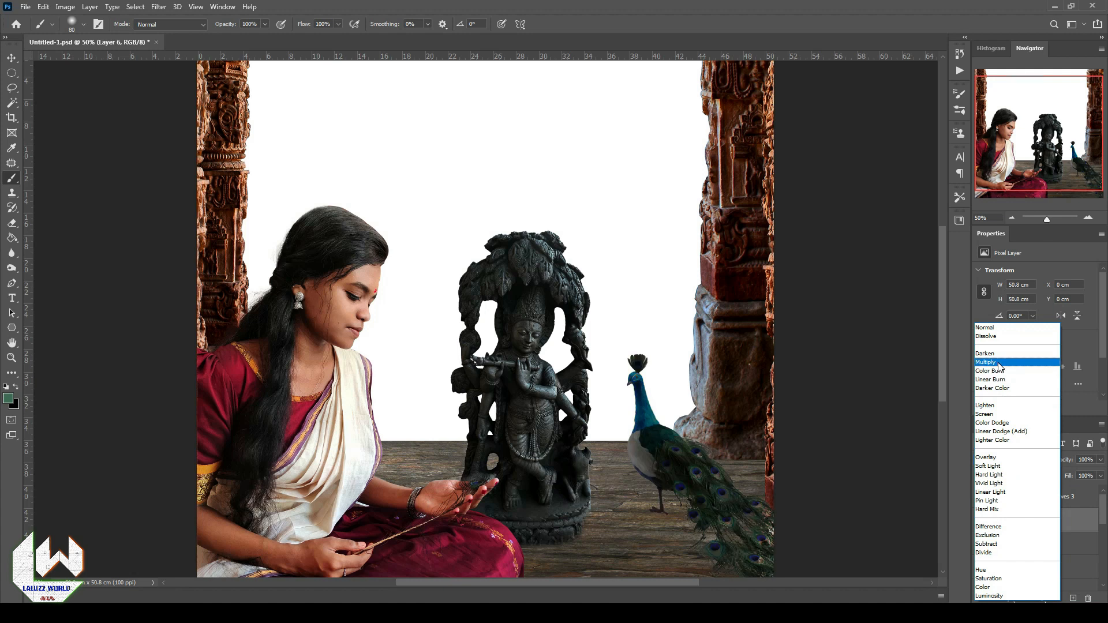
pyautogui.click(988, 465)
pyautogui.click(11, 269)
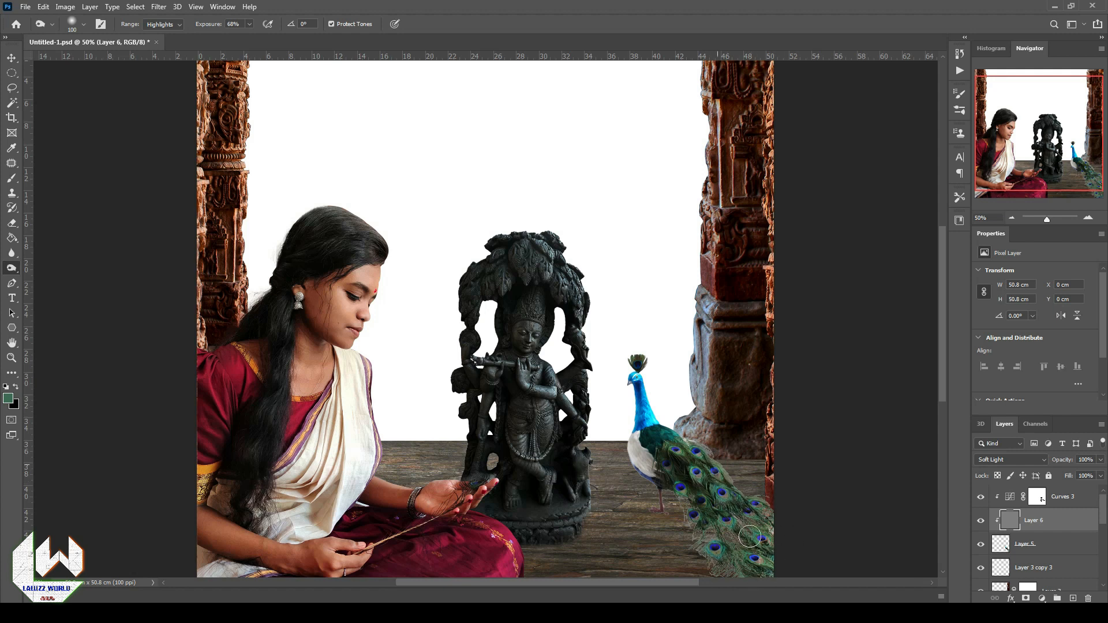
# - Change the gray layer's blend mode to Multiply and add a layer mask to it
pyautogui.click(1044, 460)
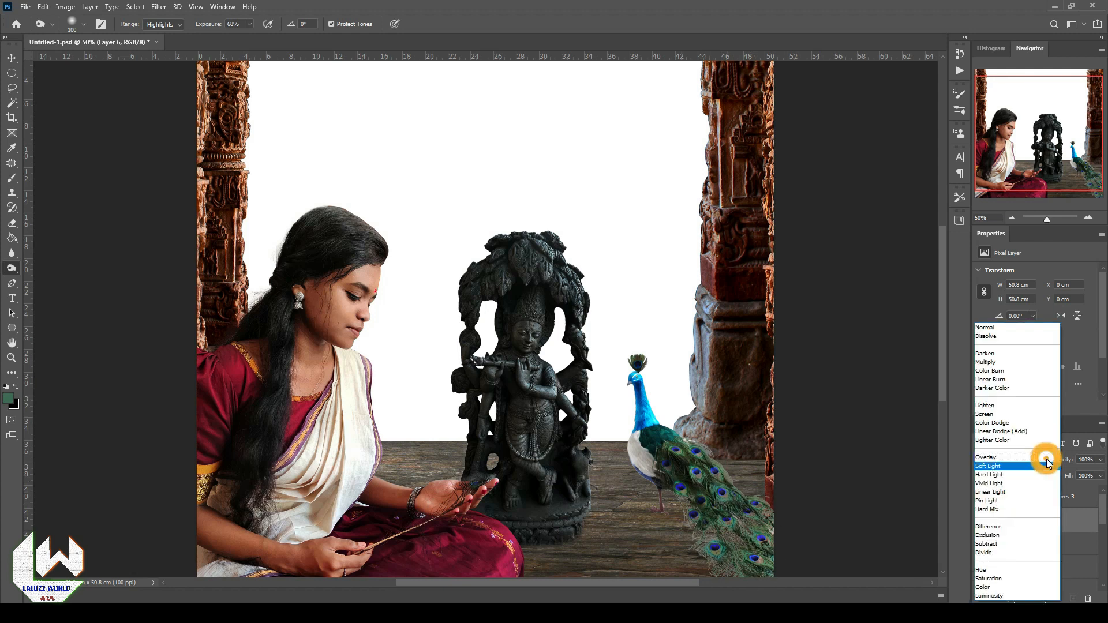
pyautogui.click(998, 354)
pyautogui.click(1026, 598)
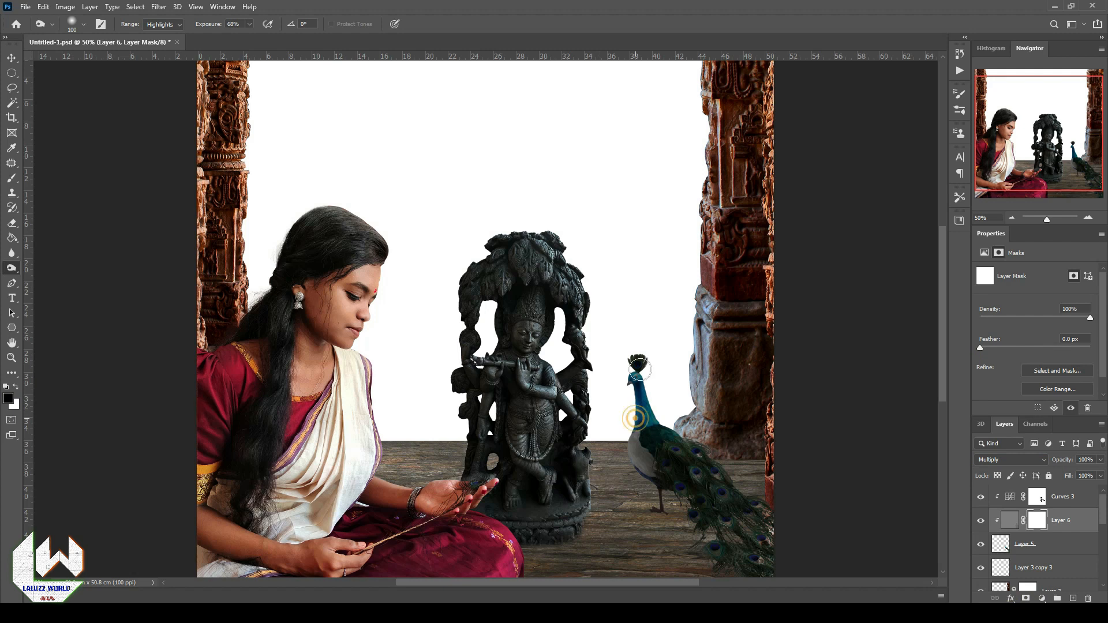
# - Paint black on the gray layer's mask over the peacock's crest, neck and chest to restore their brightness, undoing the overly wide first stroke
pyautogui.click(12, 178)
pyautogui.moveTo(639, 355)
pyautogui.mouseDown()
pyautogui.moveTo(654, 484)
pyautogui.moveTo(684, 449)
pyautogui.moveTo(713, 472)
pyautogui.mouseUp()
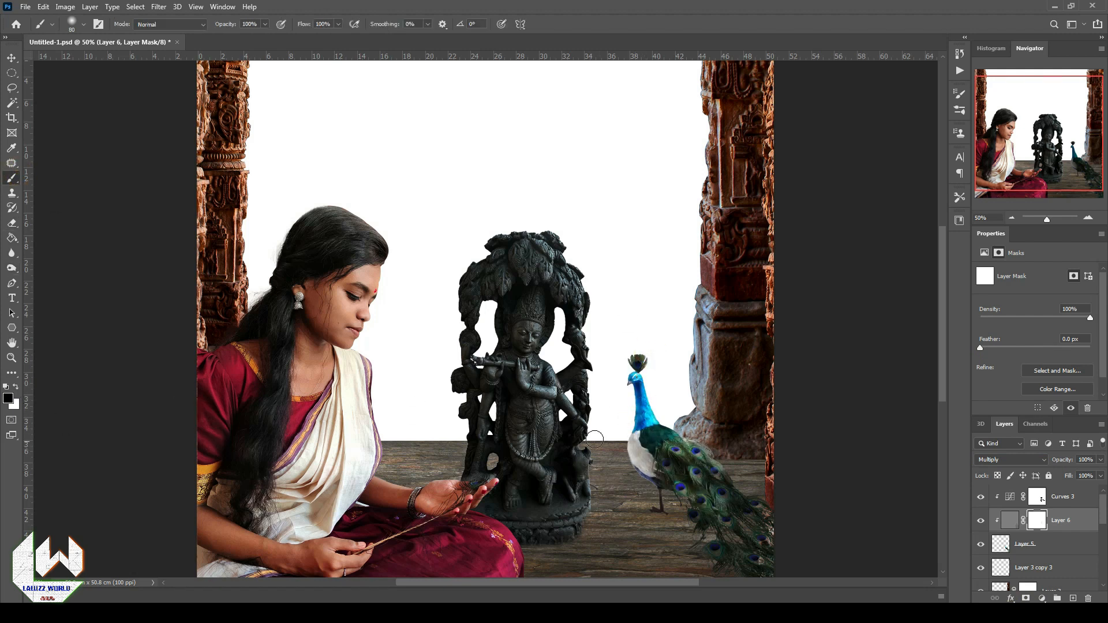
pyautogui.hotkey('ctrl', 'z')
pyautogui.moveTo(644, 434); pyautogui.dragTo(678, 427)
pyautogui.moveTo(636, 361)
pyautogui.mouseDown()
pyautogui.moveTo(630, 463)
pyautogui.moveTo(646, 479)
pyautogui.mouseUp()
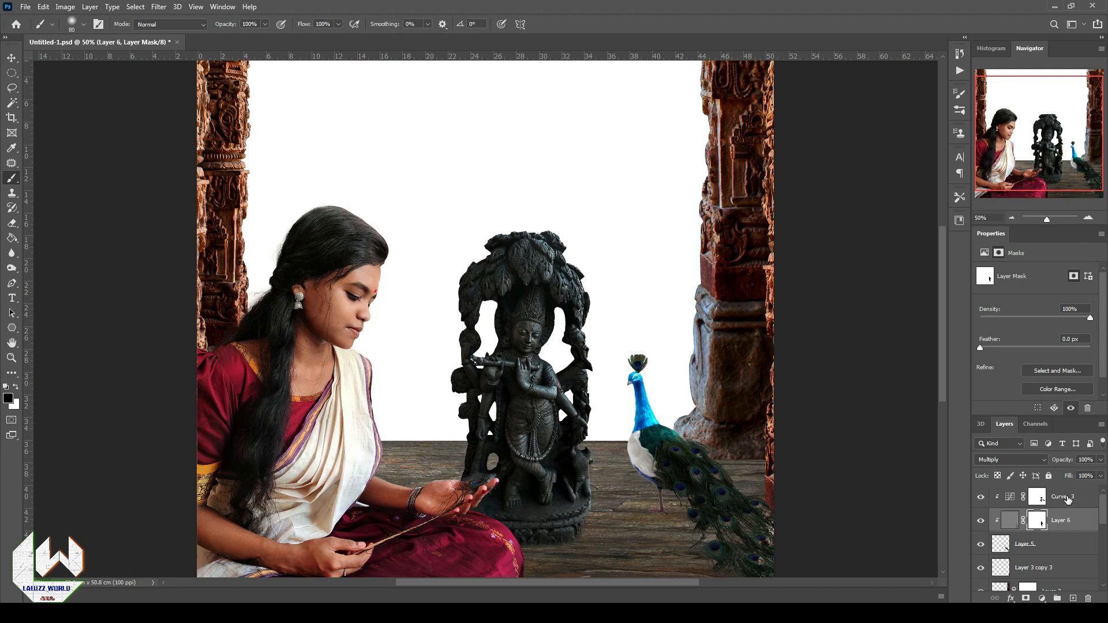
# - Paint black on the Curves 3 mask over the peacock's body and tail to reduce the darkening there
pyautogui.click(1067, 500)
pyautogui.moveTo(643, 422)
pyautogui.mouseDown()
pyautogui.moveTo(721, 479)
pyautogui.moveTo(684, 494)
pyautogui.moveTo(786, 527)
pyautogui.mouseUp()
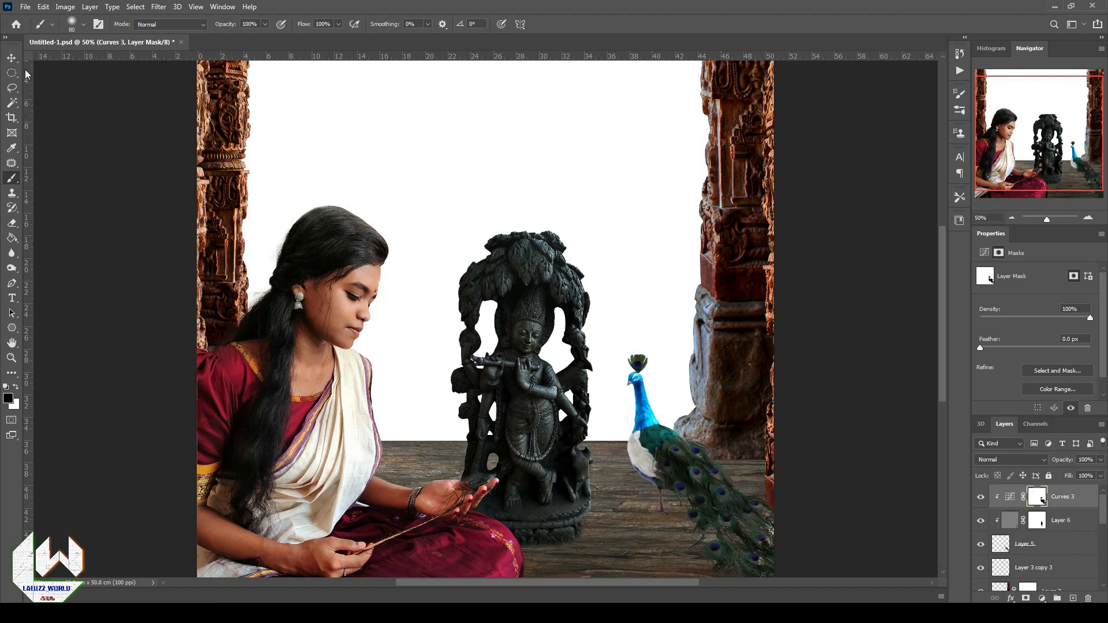
# - Create a new layer below the statue layer and paint black shadows on the ground beside the statue base and under the peacock
pyautogui.scroll(-5, 1053, 548)
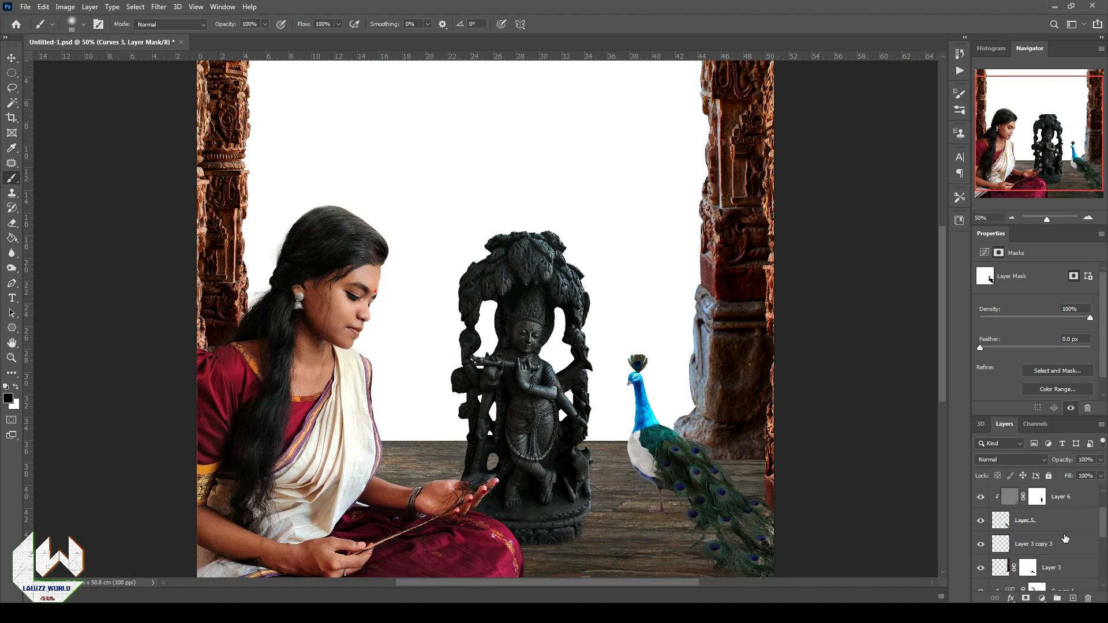
pyautogui.click(1073, 598)
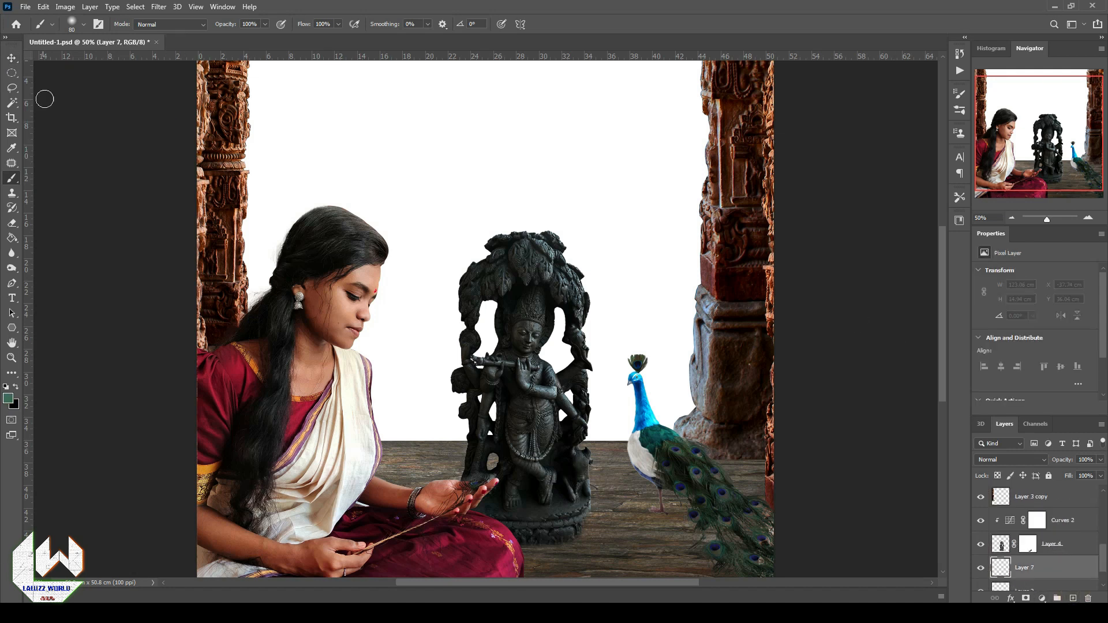
pyautogui.click(15, 386)
pyautogui.moveTo(532, 554)
pyautogui.mouseDown()
pyautogui.moveTo(594, 549)
pyautogui.moveTo(606, 519)
pyautogui.moveTo(570, 569)
pyautogui.mouseUp()
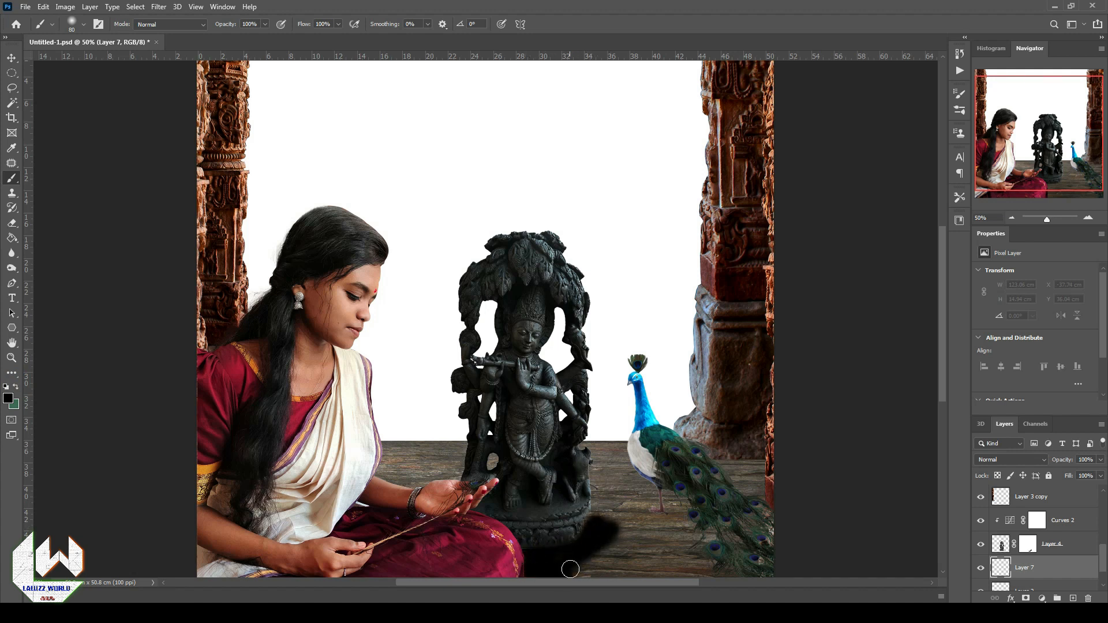
pyautogui.scroll(-4, 673, 527)
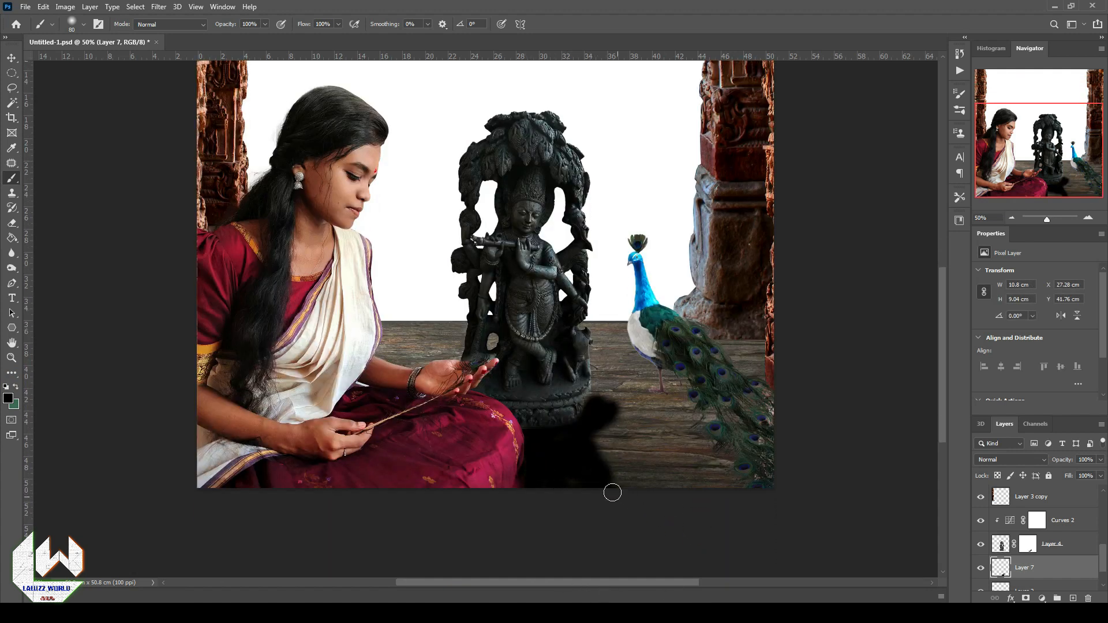
pyautogui.moveTo(618, 483)
pyautogui.mouseDown()
pyautogui.moveTo(597, 385)
pyautogui.moveTo(603, 409)
pyautogui.mouseUp()
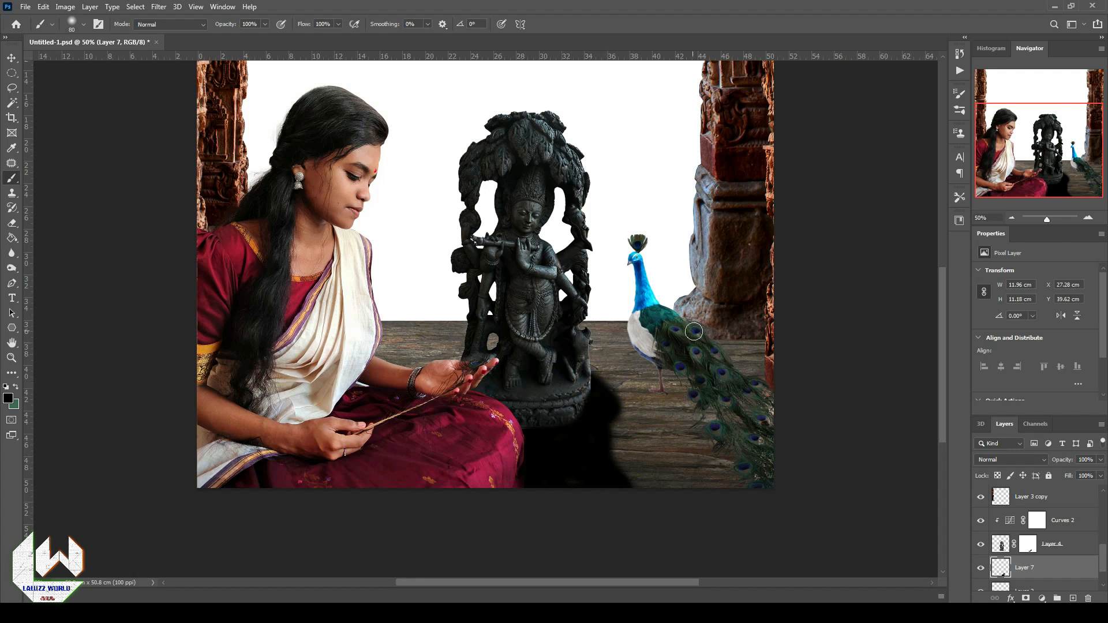
pyautogui.moveTo(676, 396)
pyautogui.mouseDown()
pyautogui.moveTo(698, 435)
pyautogui.moveTo(744, 431)
pyautogui.mouseUp()
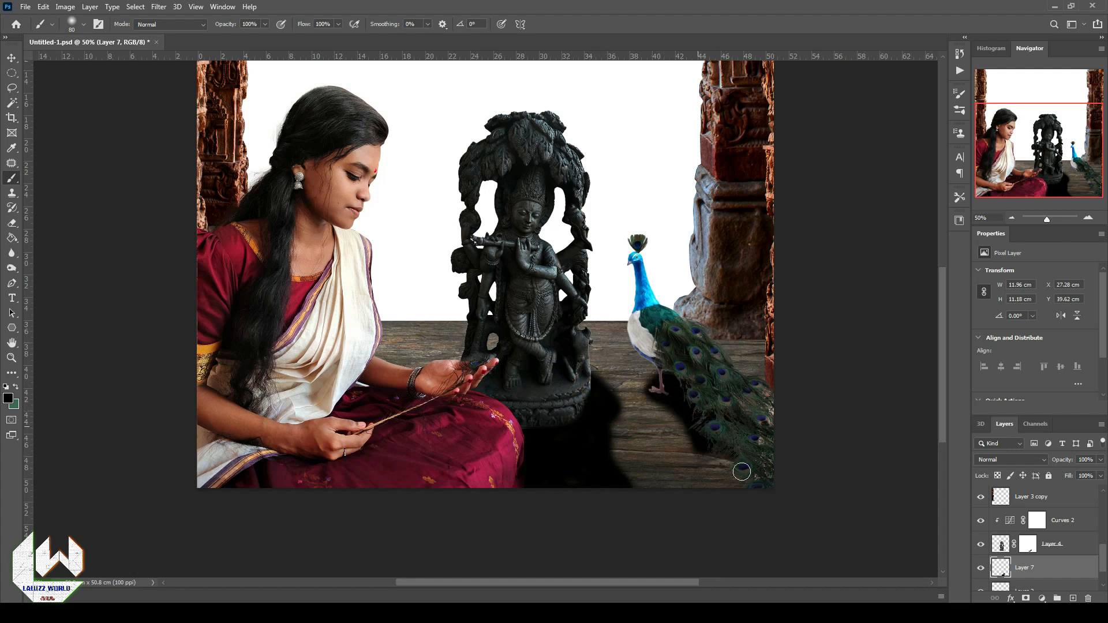
pyautogui.moveTo(741, 472); pyautogui.dragTo(670, 416)
# - Soften the painted ground shadows on Layer 7 with a Gaussian Blur
pyautogui.click(159, 7)
pyautogui.moveTo(277, 155)
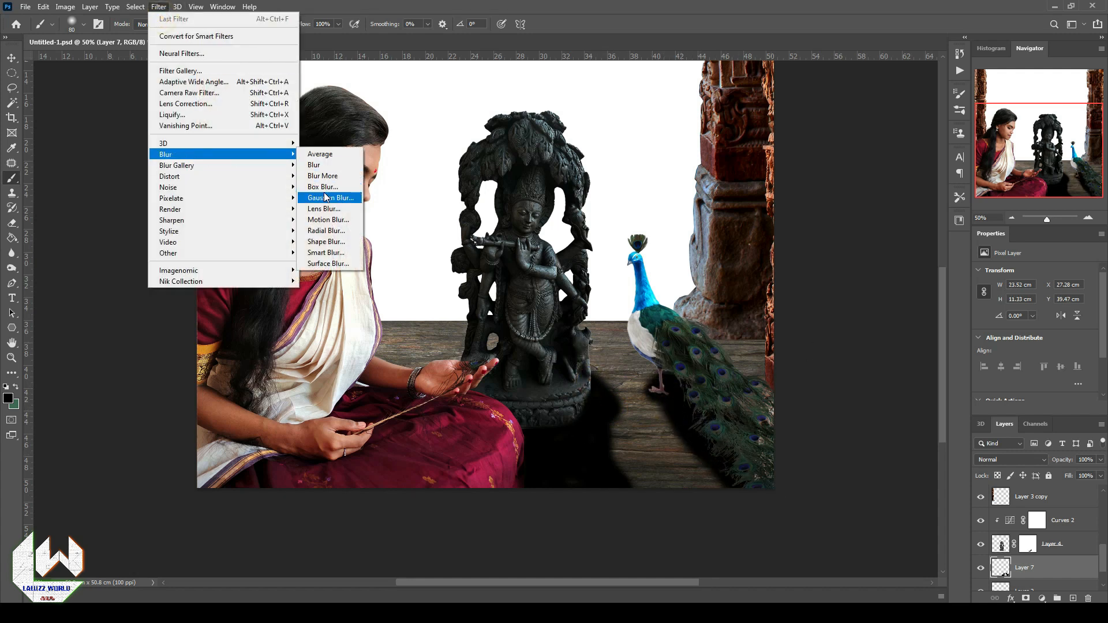
pyautogui.click(326, 197)
pyautogui.moveTo(936, 363); pyautogui.dragTo(960, 362)
pyautogui.click(1049, 206)
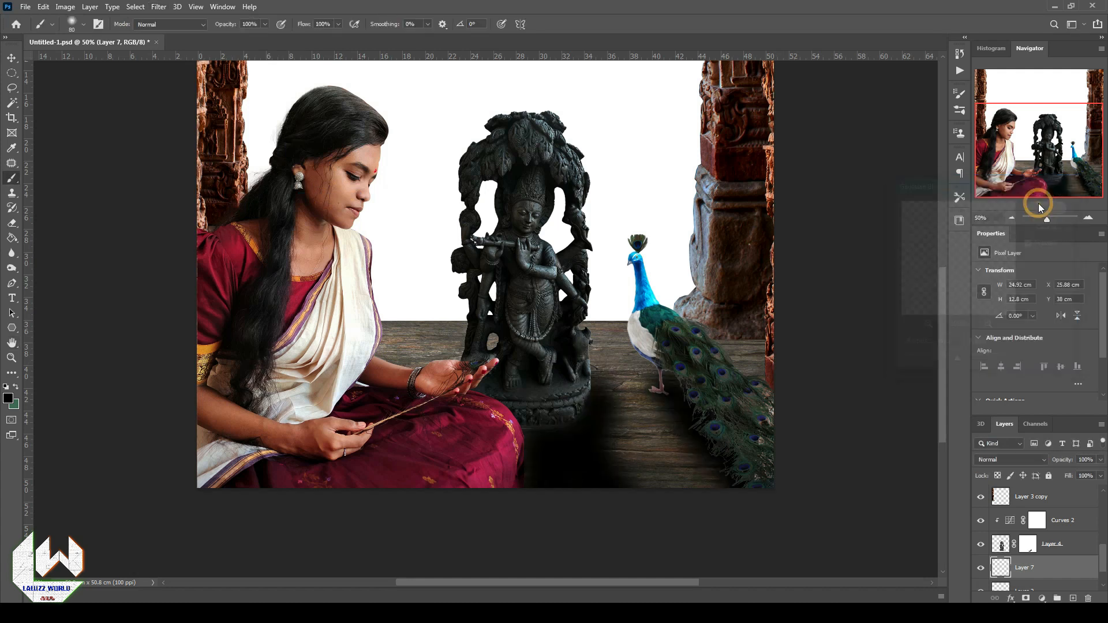
# - Set the shadow layer's opacity to 58% and paint more black shadow at the foot of the right pillar
pyautogui.moveTo(1100, 459); pyautogui.dragTo(1074, 470)
pyautogui.moveTo(733, 344); pyautogui.dragTo(740, 367)
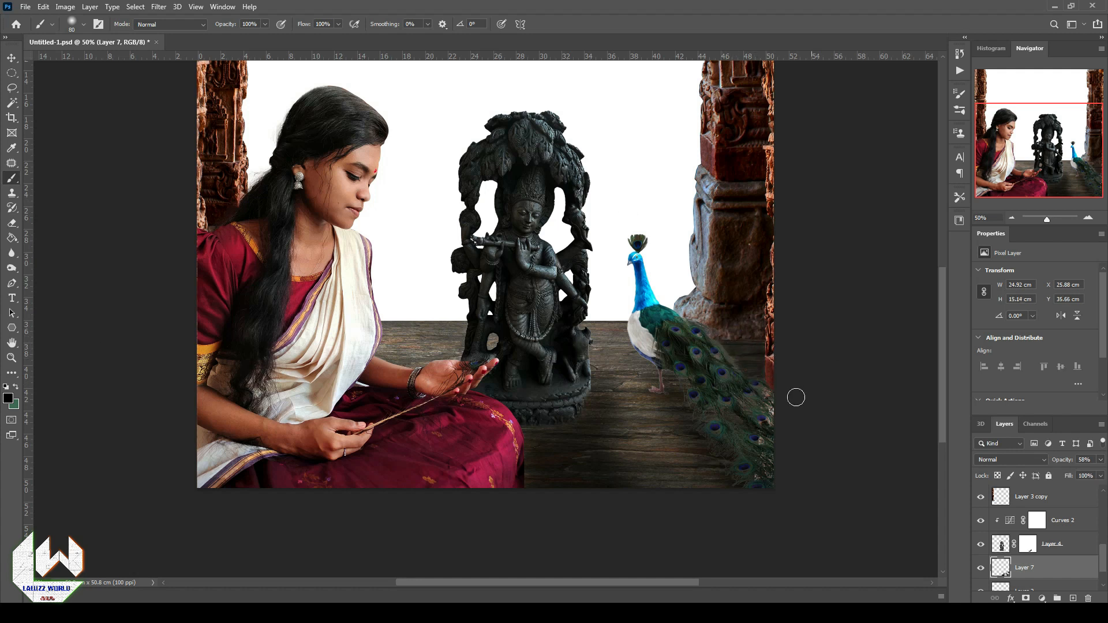
# - Open the image waterfall-in-hocking-hills-state-park.jpg from the Desktop
pyautogui.click(1012, 219)
pyautogui.click(42, 8)
pyautogui.press('Escape')
pyautogui.hotkey('ctrl', 'o')
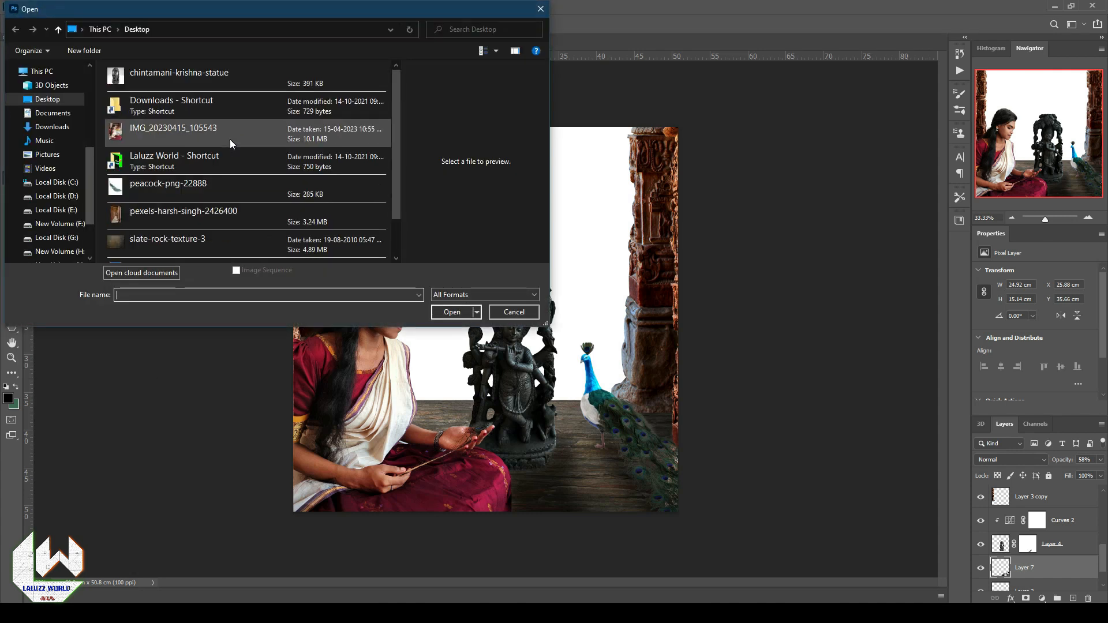
pyautogui.scroll(-2, 229, 143)
pyautogui.click(230, 242)
pyautogui.click(433, 310)
# - Copy the waterfall picture into the composite document and close the source image
pyautogui.moveTo(288, 44); pyautogui.dragTo(720, 50)
pyautogui.click(12, 59)
pyautogui.moveTo(772, 268); pyautogui.dragTo(570, 280)
pyautogui.moveTo(815, 52); pyautogui.dragTo(421, 107)
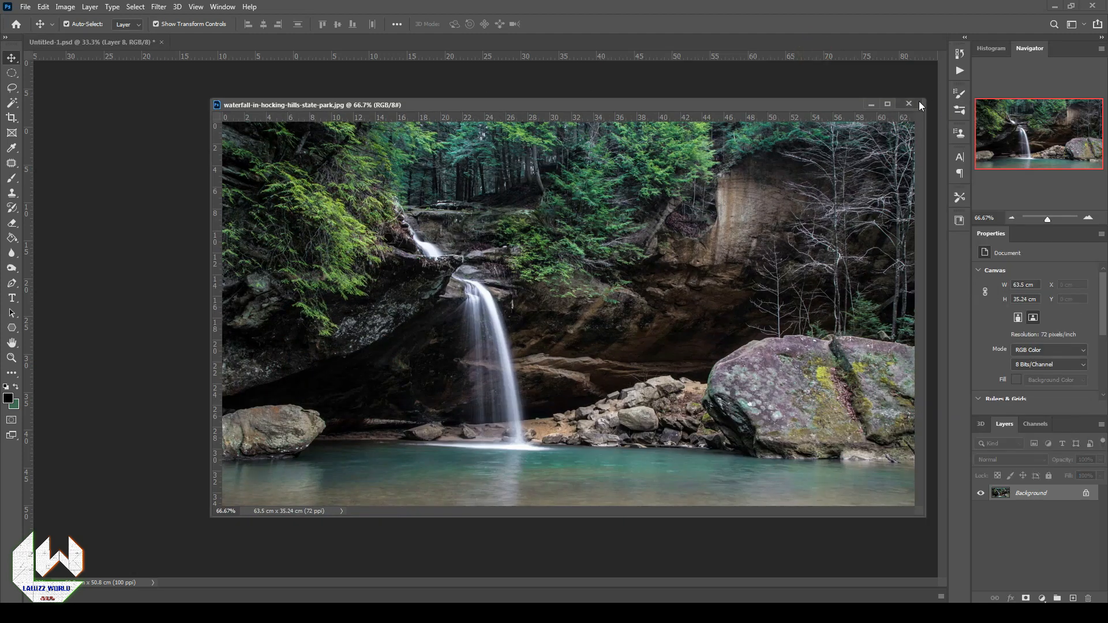
pyautogui.click(909, 104)
# - Enlarge the waterfall layer to about 79 cm wide and position it as the backdrop behind the pillars, statue and ground
pyautogui.moveTo(581, 235); pyautogui.dragTo(337, 123)
pyautogui.hotkey('ctrl', 't')
pyautogui.moveTo(606, 279); pyautogui.dragTo(833, 460)
pyautogui.press('Return')
pyautogui.moveTo(599, 272); pyautogui.dragTo(573, 225)
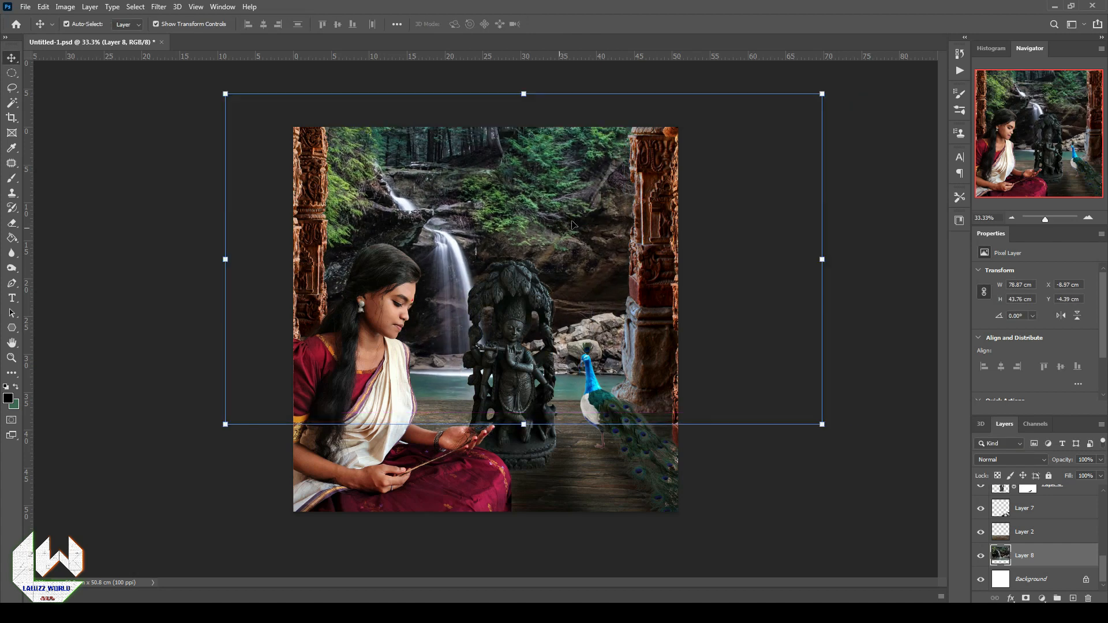
# - Cool and mute the right pillar with Camera Raw: Temperature -23, Tint +4, Exposure +0.15, Contrast +6, Vibrance -23, Saturation -10
pyautogui.click(651, 212)
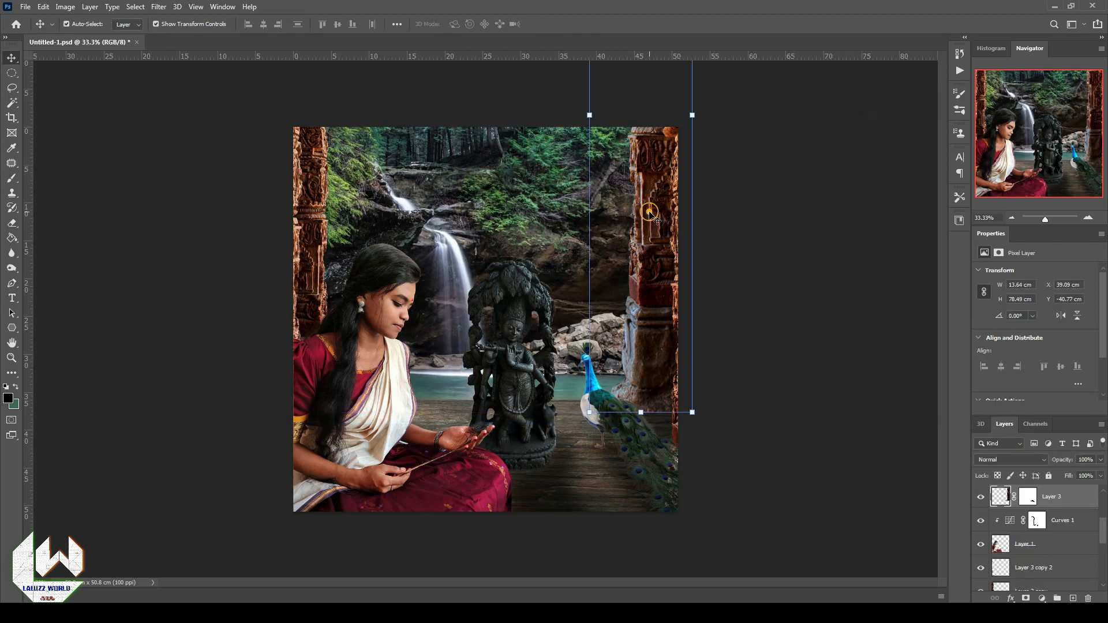
pyautogui.scroll(2, 1048, 537)
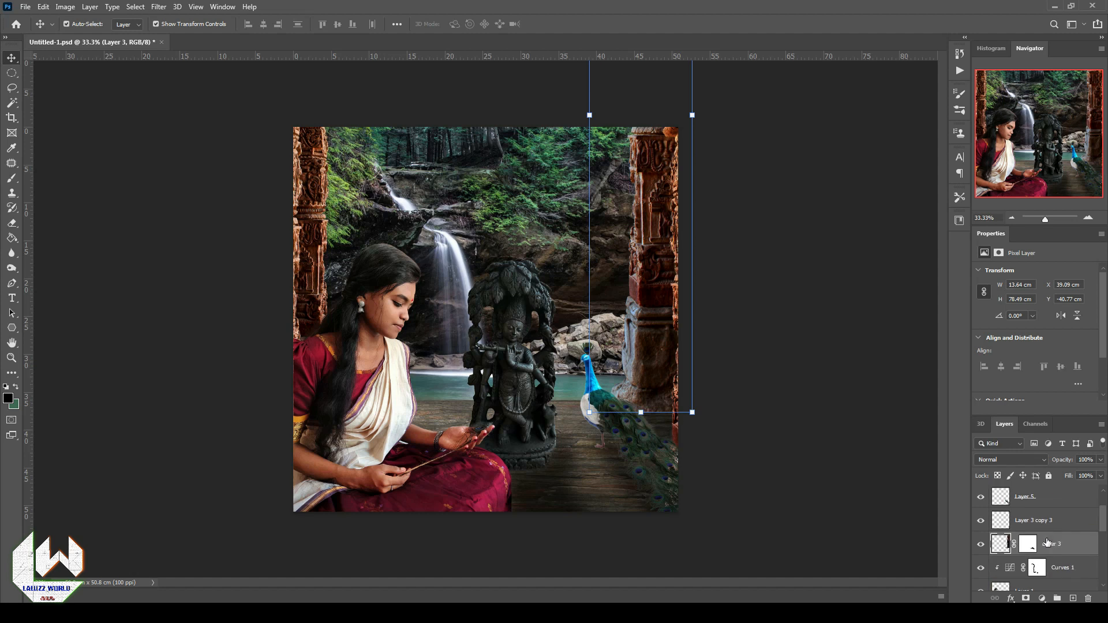
pyautogui.click(152, 10)
pyautogui.click(159, 91)
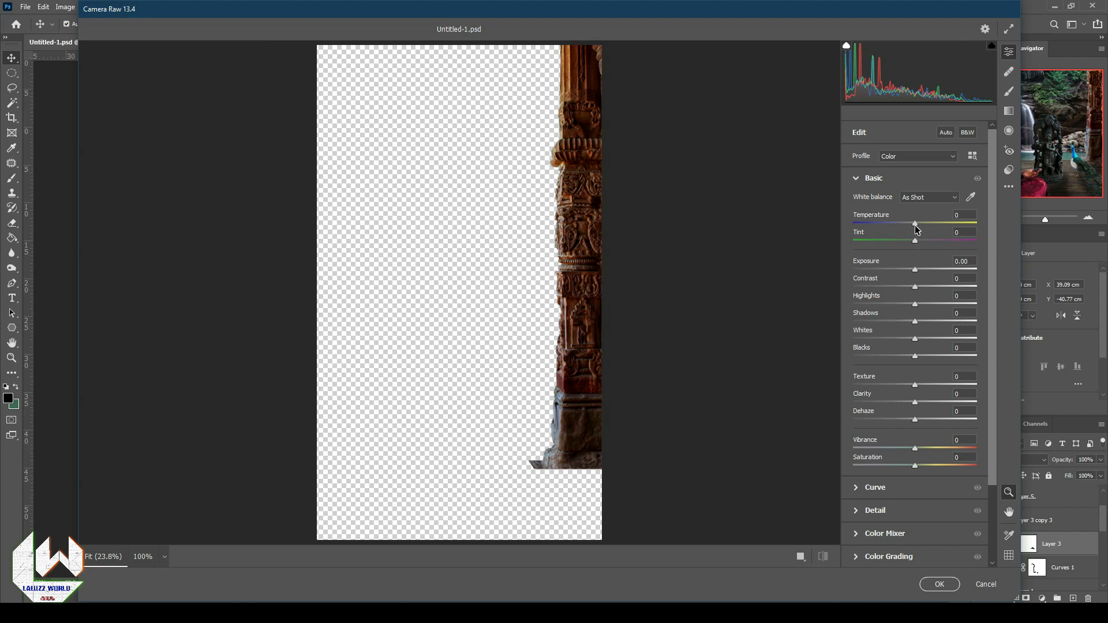
pyautogui.moveTo(916, 227); pyautogui.dragTo(918, 287)
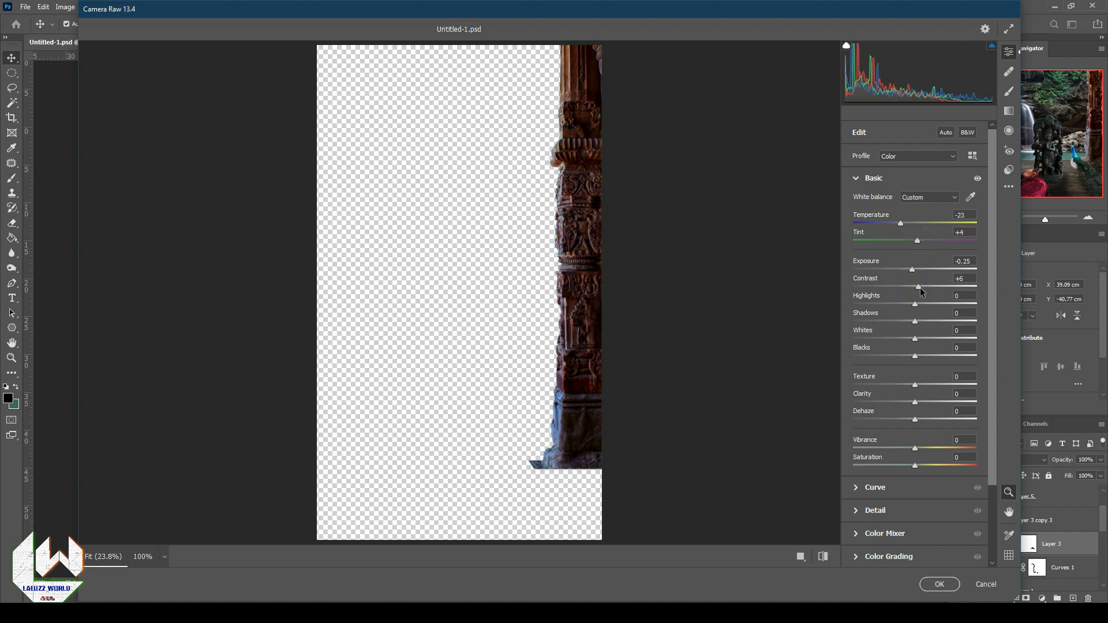
pyautogui.moveTo(915, 448)
pyautogui.mouseDown()
pyautogui.moveTo(900, 448)
pyautogui.moveTo(909, 467)
pyautogui.mouseUp()
pyautogui.moveTo(911, 270); pyautogui.dragTo(917, 269)
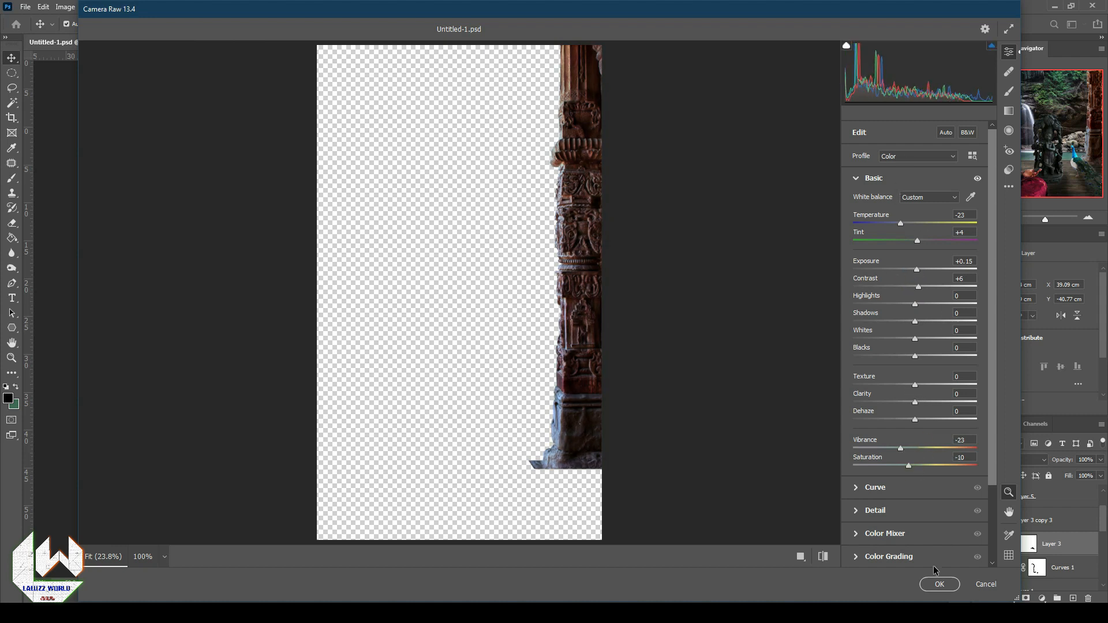
pyautogui.click(939, 584)
# - Reapply the last Camera Raw adjustment to the two left pillar layers, Layer 3 copy 2 and Layer 3 copy
pyautogui.scroll(-3, 1058, 505)
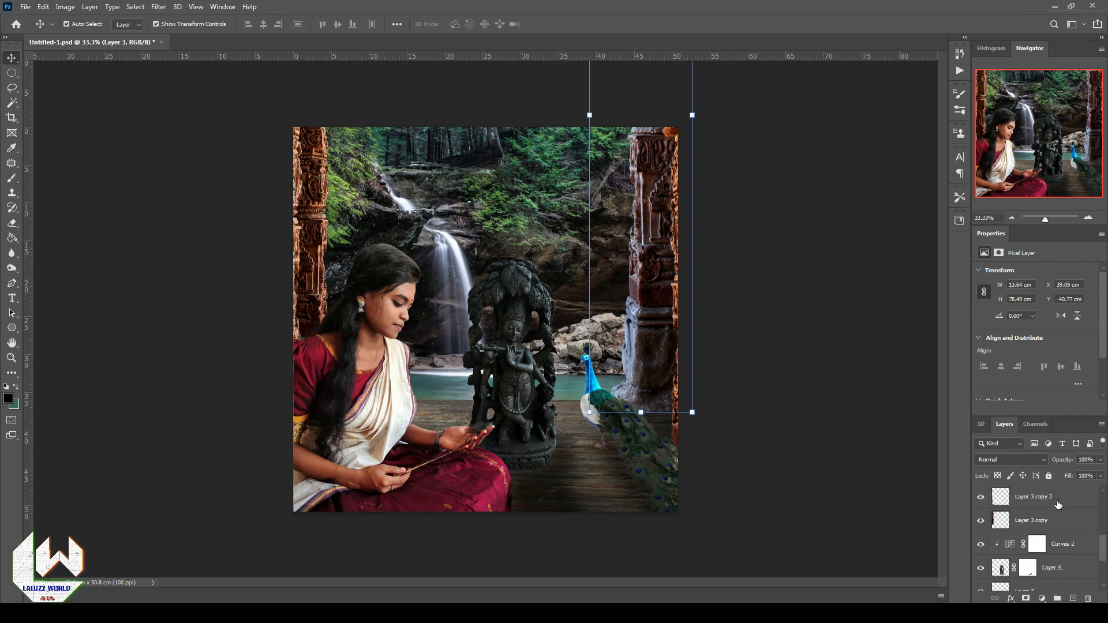
pyautogui.click(1058, 505)
pyautogui.click(158, 6)
pyautogui.click(172, 20)
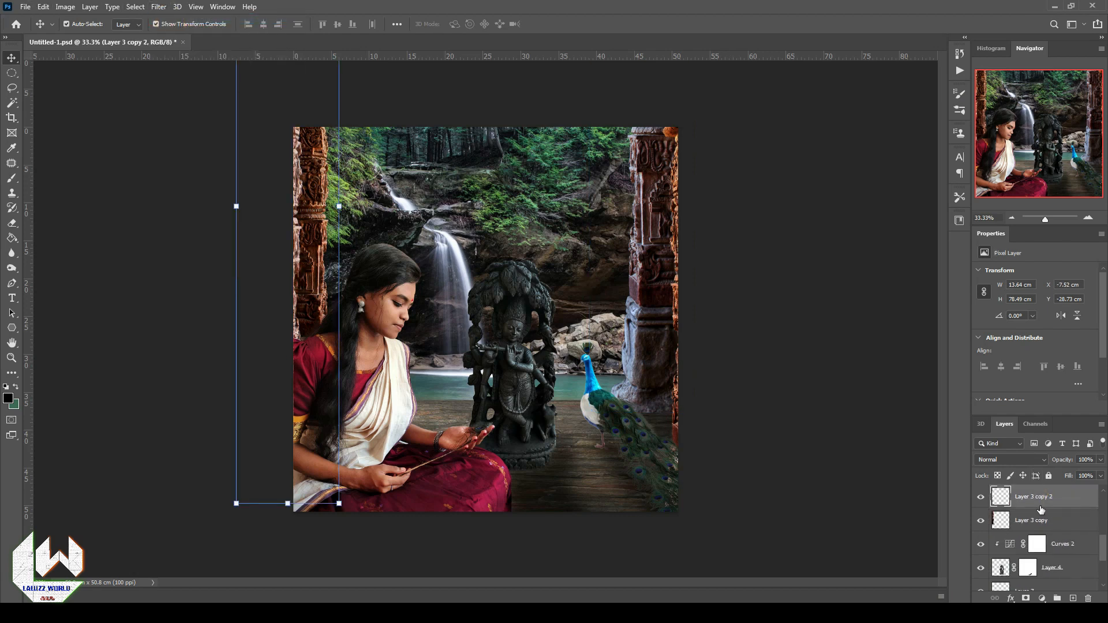
pyautogui.click(1039, 518)
pyautogui.click(158, 6)
pyautogui.click(172, 21)
# - Reapply the last Camera Raw adjustment to the pillar strip at the canvas's right edge
pyautogui.scroll(-1, 1034, 532)
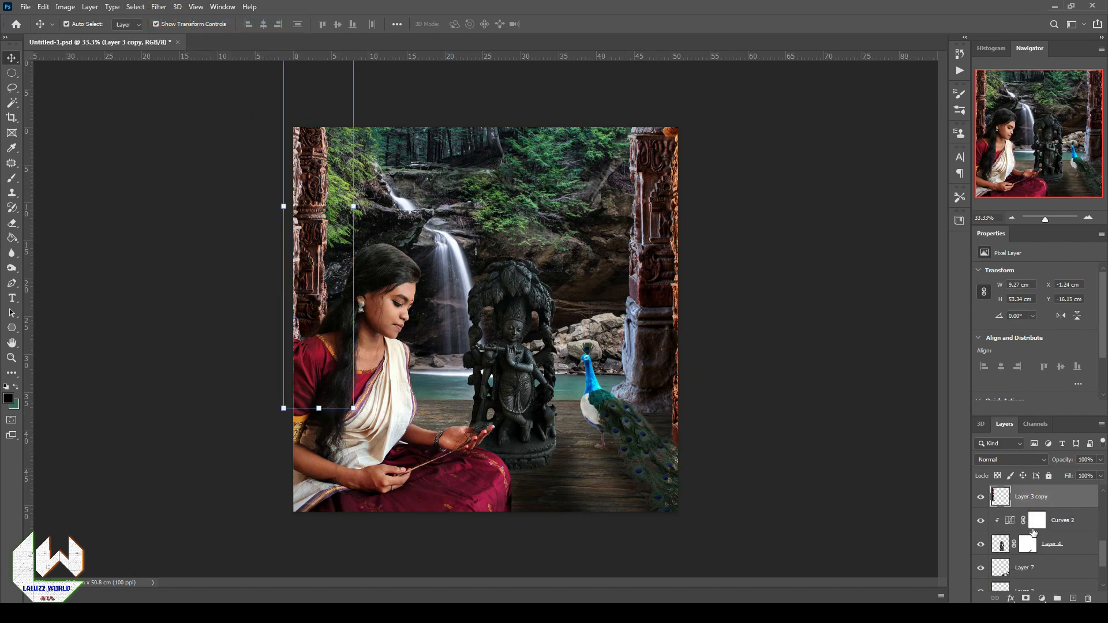
pyautogui.scroll(2, 1034, 532)
pyautogui.click(673, 402)
pyautogui.click(675, 429)
pyautogui.click(159, 6)
pyautogui.click(172, 21)
pyautogui.click(792, 262)
# - Try to reapply the last Camera Raw adjustment to the rock ground on Layer 2
pyautogui.click(586, 473)
pyautogui.click(159, 7)
pyautogui.click(172, 20)
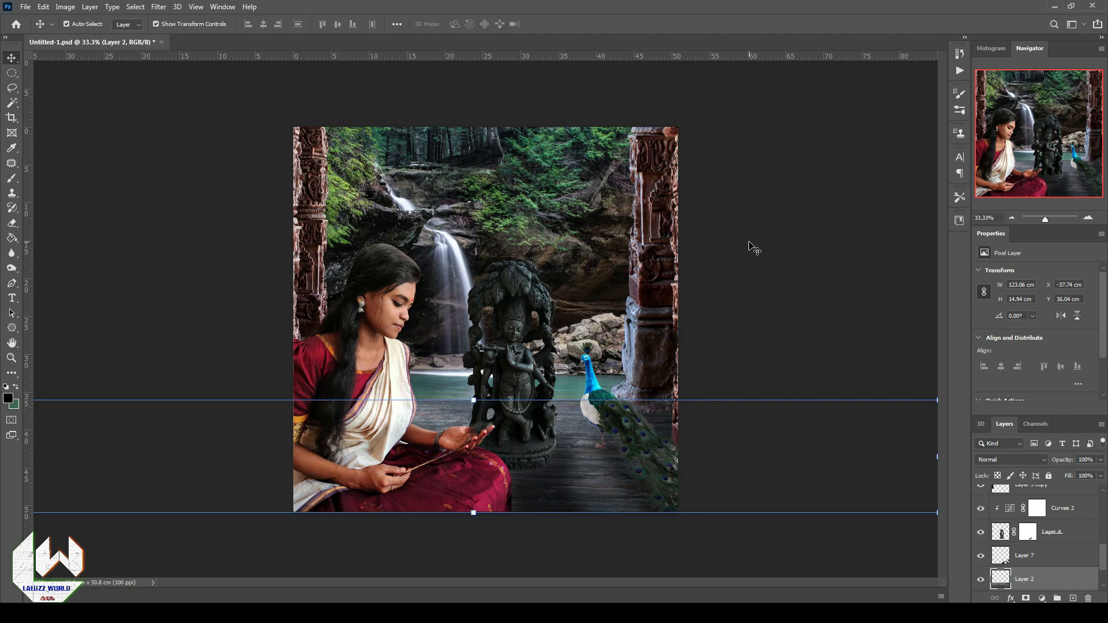
# - Warm the rock ground's color temperature slightly with the Camera Raw filter
pyautogui.click(158, 6)
pyautogui.click(180, 93)
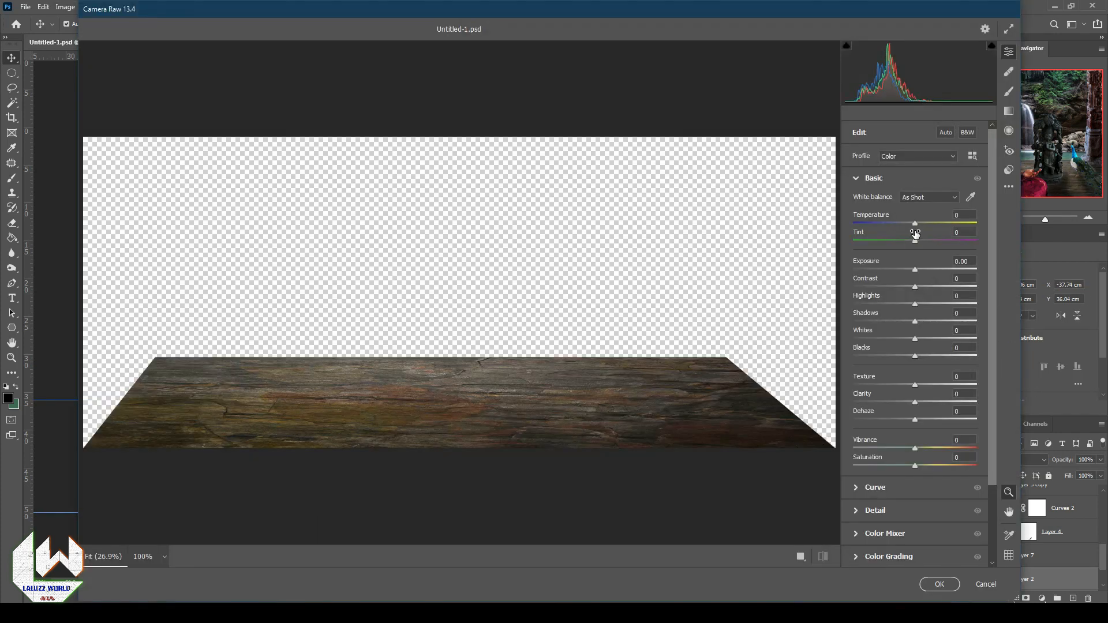
pyautogui.moveTo(915, 224); pyautogui.dragTo(924, 223)
pyautogui.click(940, 584)
pyautogui.click(785, 344)
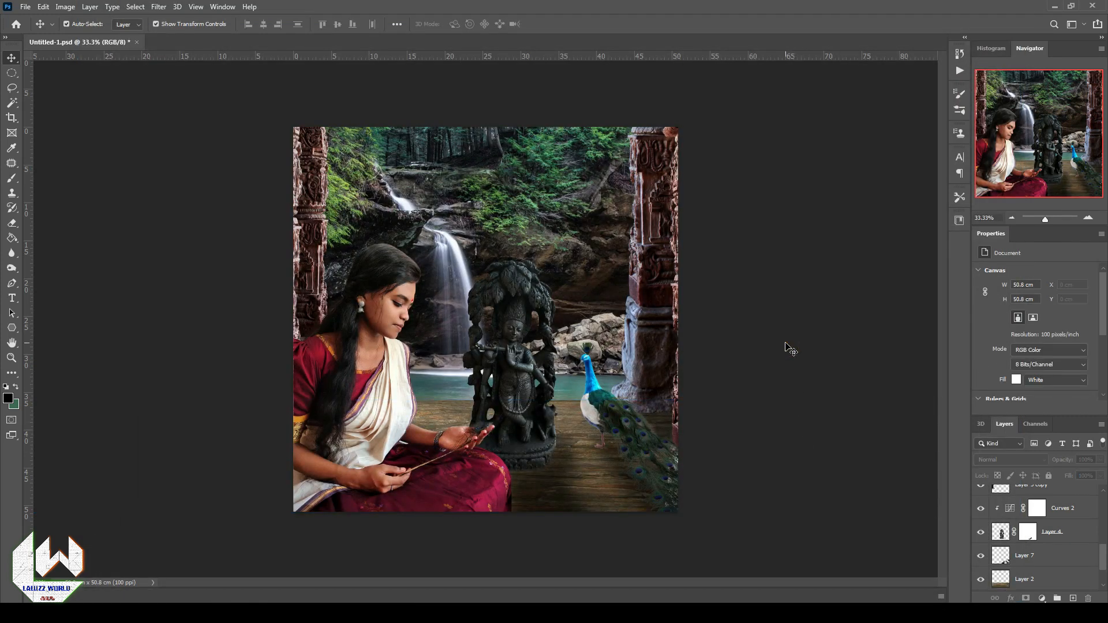
# - Start a Field Blur on the waterfall layer with an 18 px blur pin just above the statue
pyautogui.click(494, 173)
pyautogui.click(158, 7)
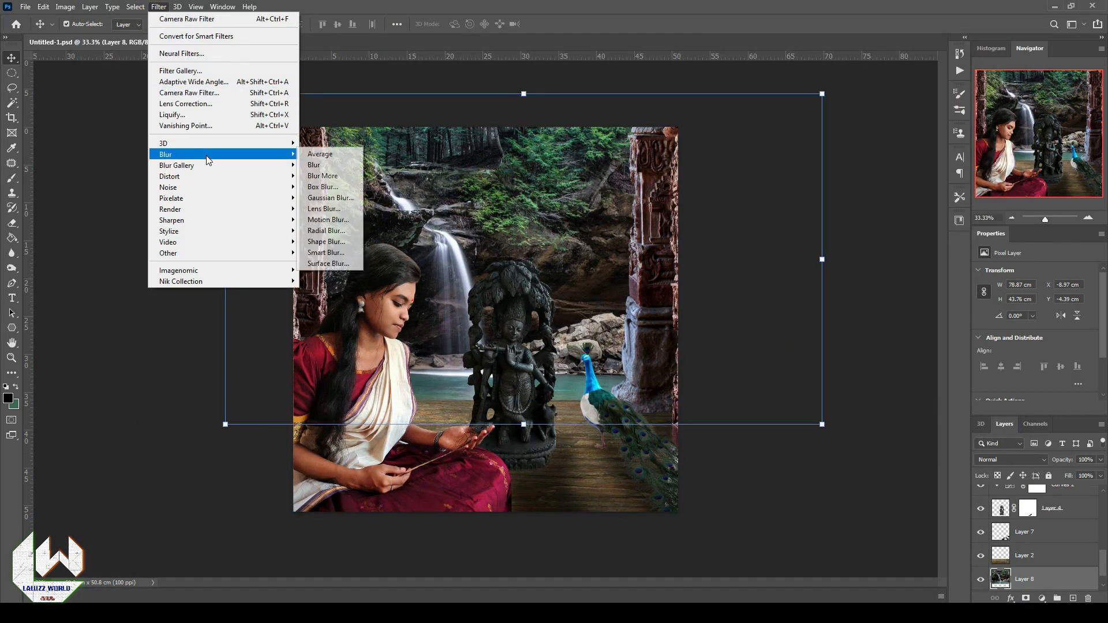
pyautogui.moveTo(211, 166)
pyautogui.click(323, 165)
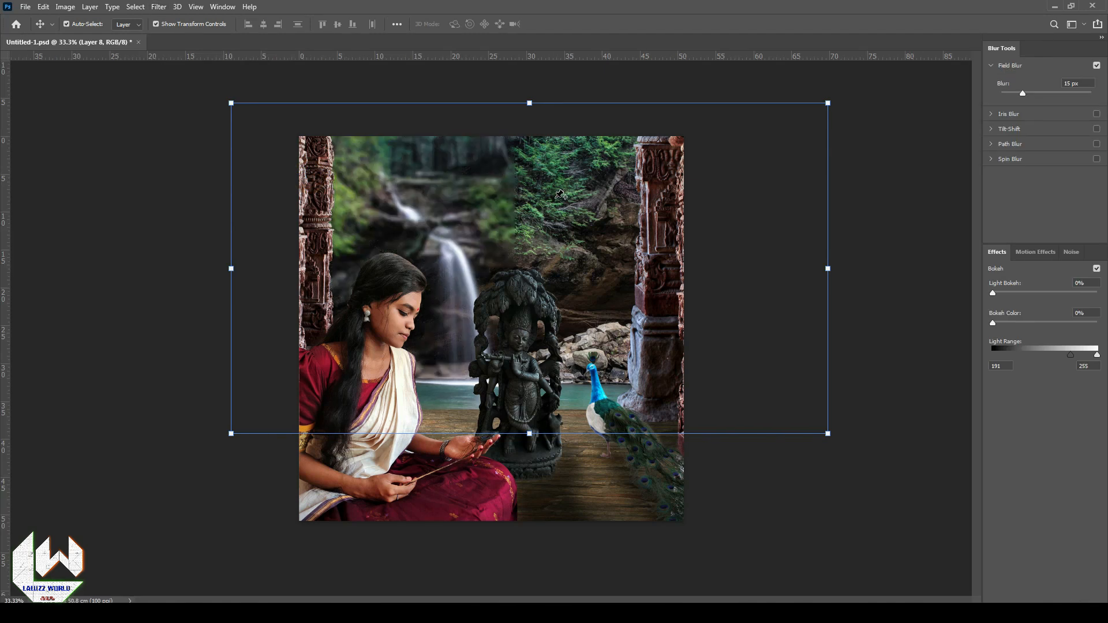
pyautogui.moveTo(511, 261); pyautogui.dragTo(505, 263)
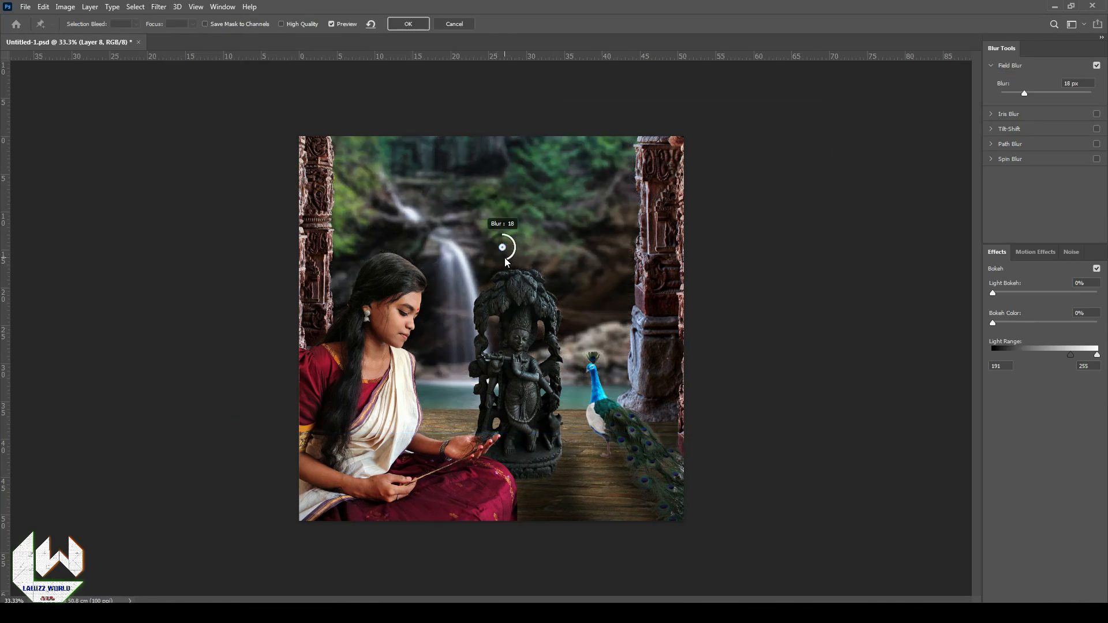
# - Add a second Field Blur pin near the waterline beside the statue, reduce its blur to almost nothing, and apply the filter
pyautogui.click(469, 396)
pyautogui.moveTo(480, 403)
pyautogui.mouseDown()
pyautogui.moveTo(460, 388)
pyautogui.moveTo(463, 415)
pyautogui.mouseUp()
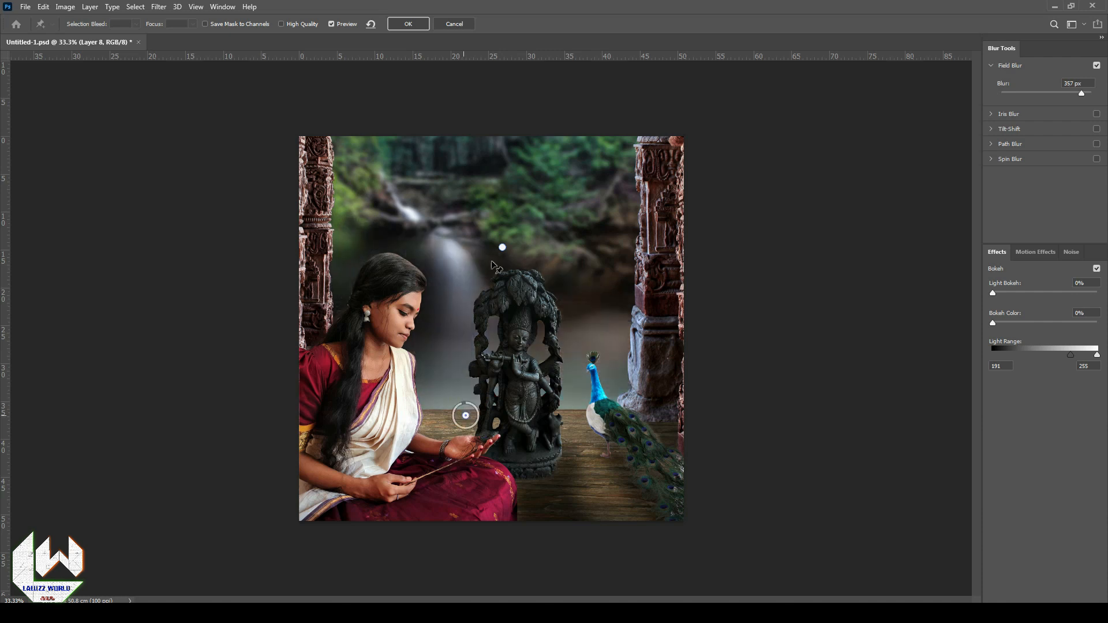
pyautogui.moveTo(1081, 94); pyautogui.dragTo(999, 95)
pyautogui.click(407, 23)
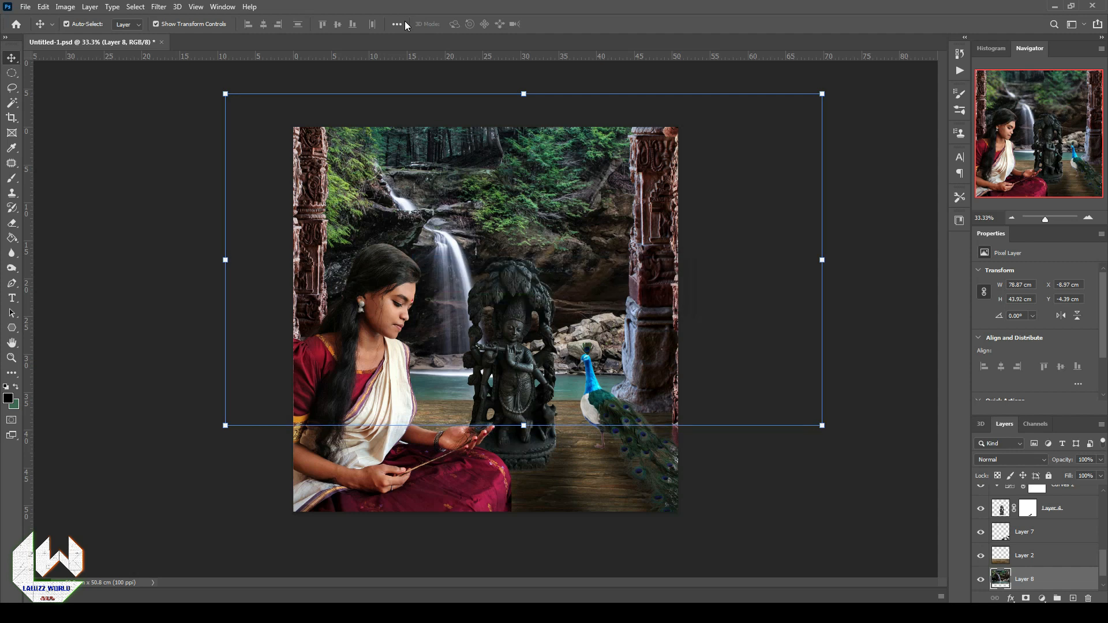
pyautogui.click(891, 105)
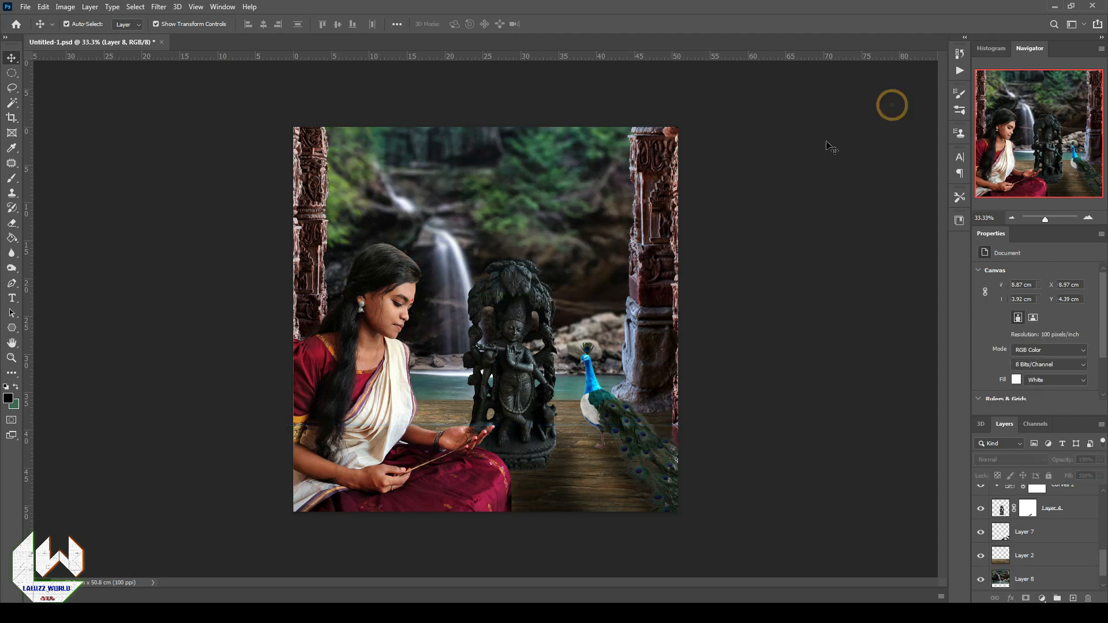
# - Hide the extra pillar strip at the right edge, then shift the left pillar on Layer 3 copy outward and hide it too
pyautogui.click(677, 234)
pyautogui.click(983, 493)
pyautogui.click(322, 225)
pyautogui.moveTo(321, 225); pyautogui.dragTo(275, 215)
pyautogui.click(981, 579)
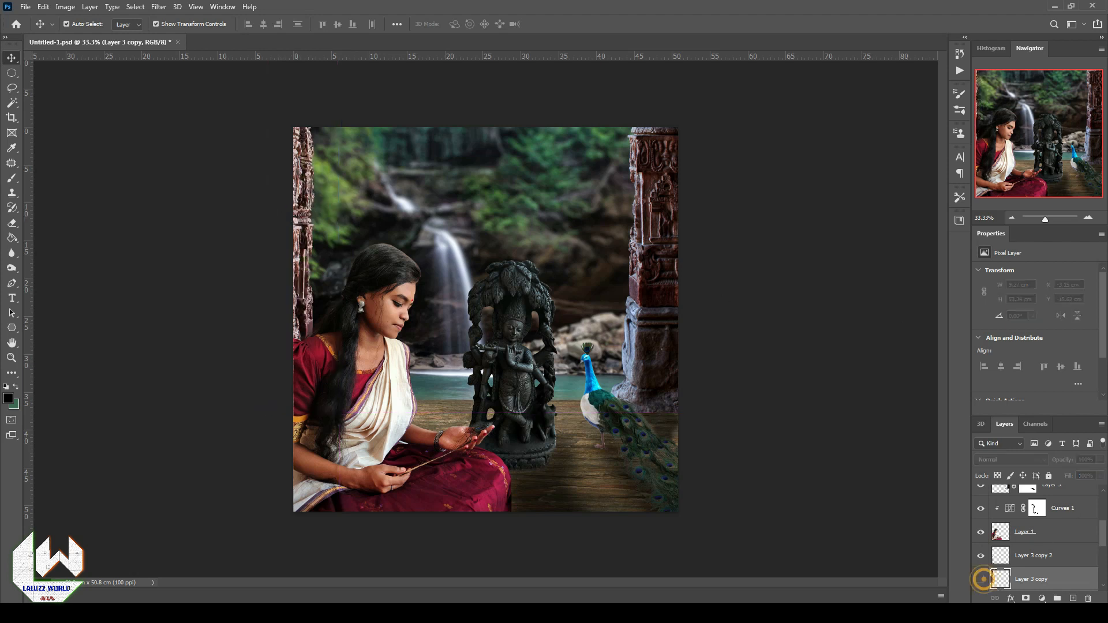
pyautogui.click(805, 195)
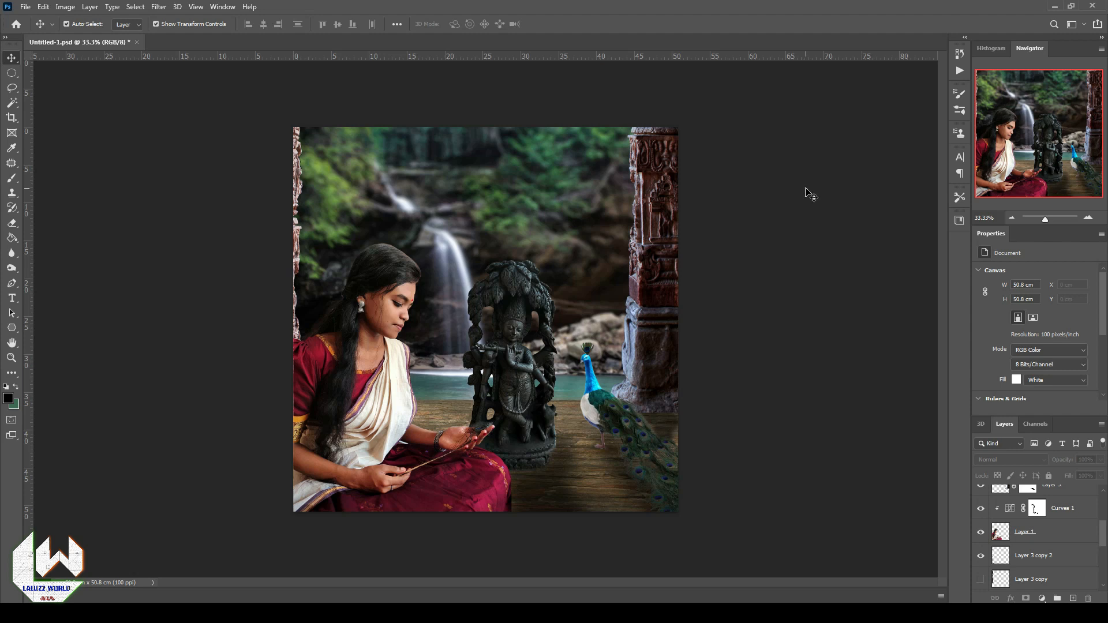
# - Open the jasmine-flower-banana-leaf image and mask out its white background using Select Subject
pyautogui.click(33, 11)
pyautogui.click(40, 32)
pyautogui.doubleClick(164, 195)
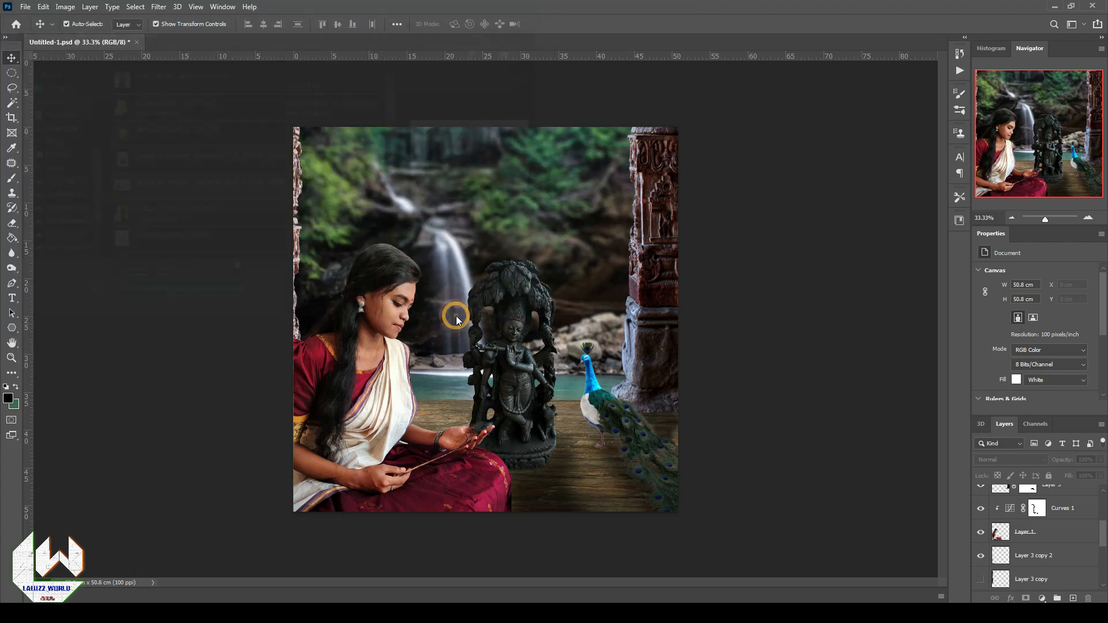
pyautogui.click(122, 7)
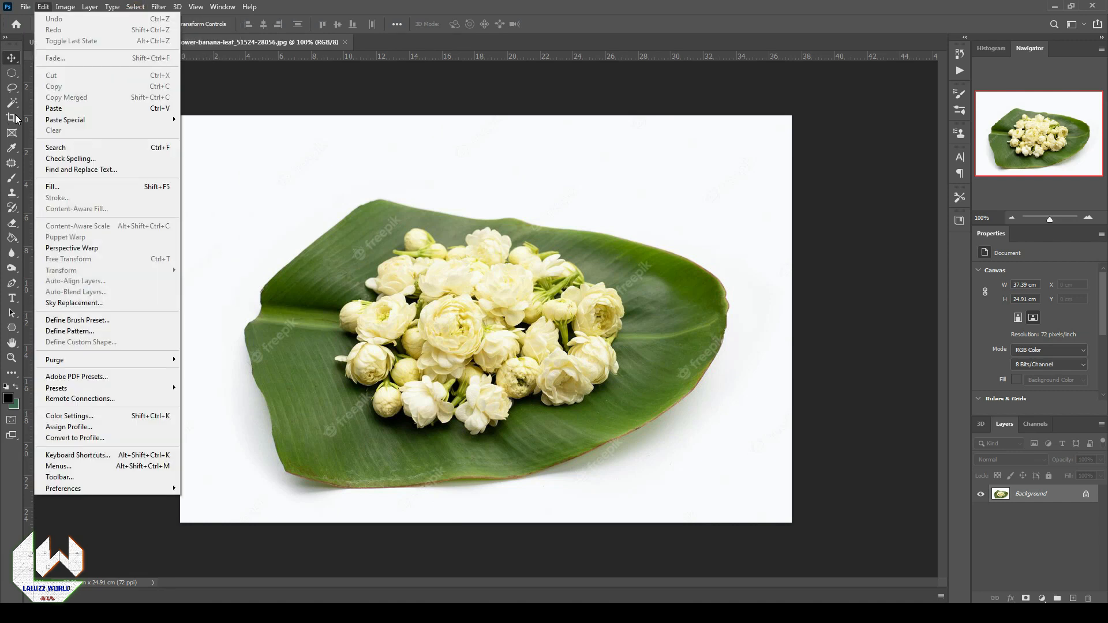
pyautogui.click(11, 102)
pyautogui.click(485, 24)
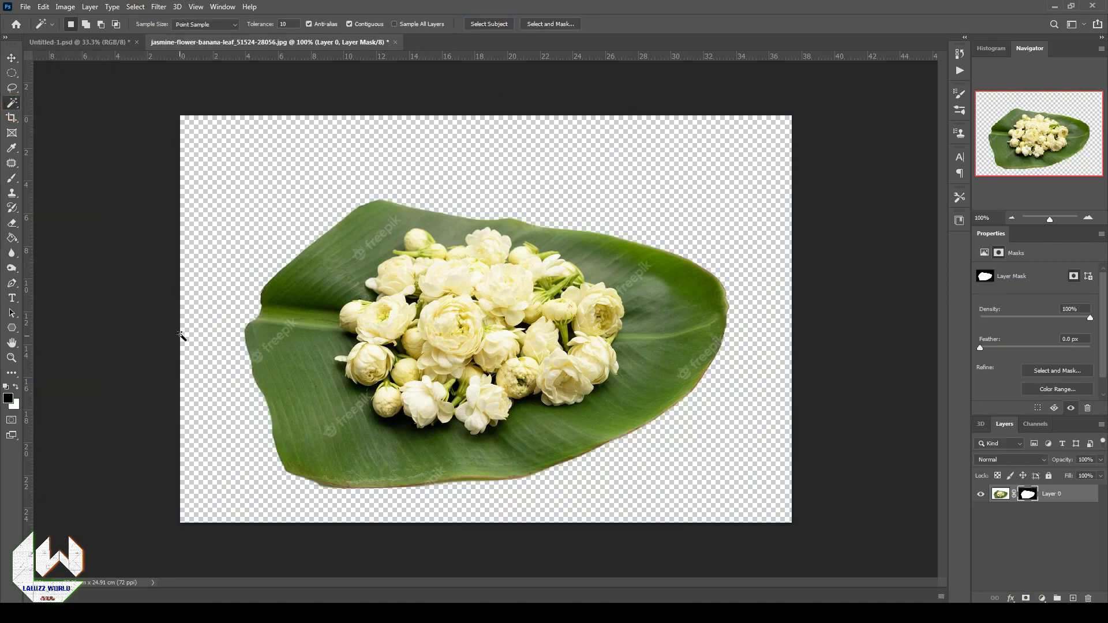
# - Target the image on Layer 0 instead of its mask and patch out the watermark near the leaf's lower right edge
pyautogui.click(13, 165)
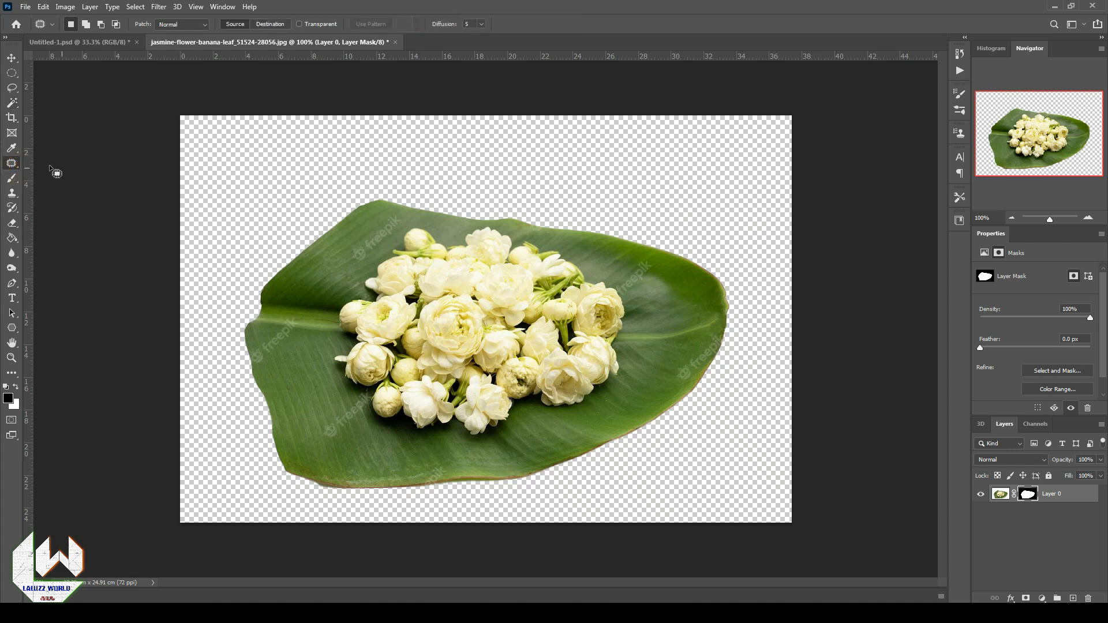
pyautogui.moveTo(719, 333)
pyautogui.mouseDown()
pyautogui.moveTo(684, 362)
pyautogui.moveTo(693, 385)
pyautogui.moveTo(720, 337)
pyautogui.mouseUp()
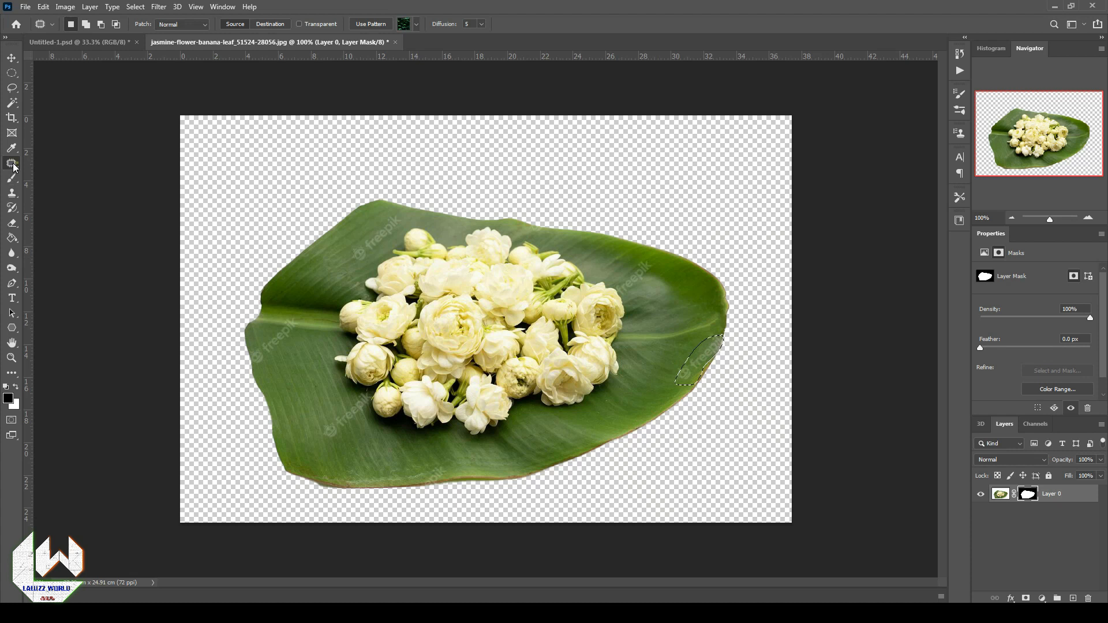
pyautogui.rightClick(12, 165)
pyautogui.click(1001, 494)
pyautogui.moveTo(694, 364)
pyautogui.mouseDown()
pyautogui.moveTo(672, 369)
pyautogui.moveTo(705, 369)
pyautogui.mouseUp()
pyautogui.click(675, 357)
pyautogui.moveTo(698, 365); pyautogui.dragTo(695, 359)
# - Patch out the watermarks on the upper right and upper left areas of the leaf with clean leaf texture
pyautogui.click(675, 302)
pyautogui.moveTo(629, 277)
pyautogui.mouseDown()
pyautogui.moveTo(649, 269)
pyautogui.moveTo(696, 292)
pyautogui.mouseUp()
pyautogui.click(696, 291)
pyautogui.moveTo(345, 261)
pyautogui.mouseDown()
pyautogui.moveTo(324, 251)
pyautogui.moveTo(360, 209)
pyautogui.mouseUp()
pyautogui.click(298, 323)
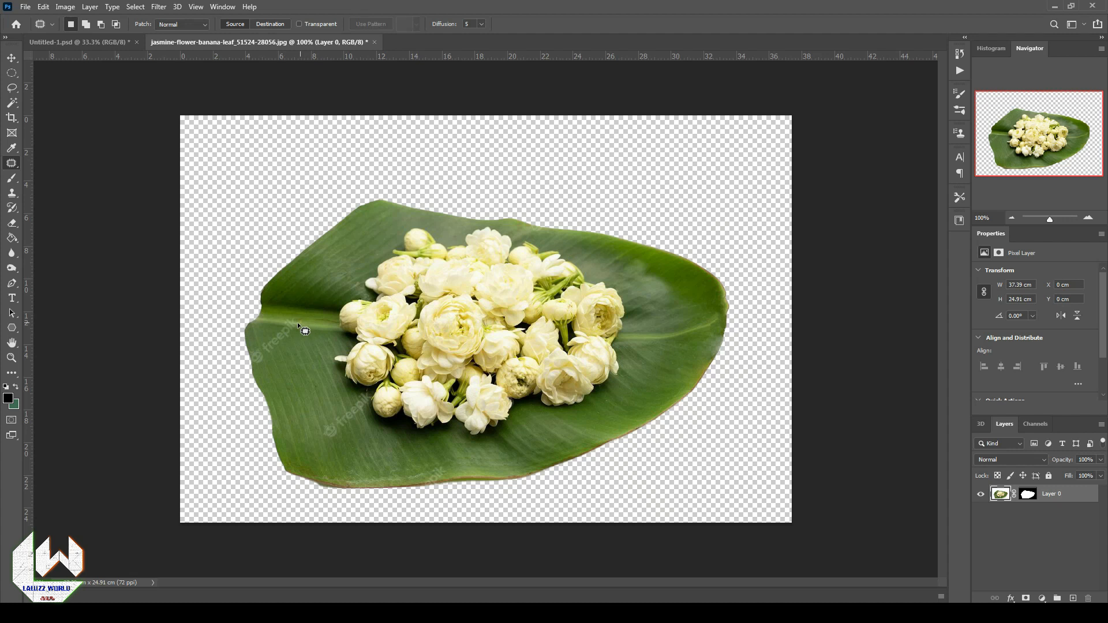
# - Patch out the remaining watermarks on the leaf's left half, beside the lowest left bud and along the bottom edge
pyautogui.moveTo(264, 338)
pyautogui.mouseDown()
pyautogui.moveTo(296, 324)
pyautogui.moveTo(310, 364)
pyautogui.mouseUp()
pyautogui.click(350, 392)
pyautogui.moveTo(321, 447)
pyautogui.mouseDown()
pyautogui.moveTo(344, 398)
pyautogui.moveTo(361, 452)
pyautogui.mouseUp()
pyautogui.moveTo(266, 338)
pyautogui.mouseDown()
pyautogui.moveTo(262, 364)
pyautogui.moveTo(271, 357)
pyautogui.moveTo(291, 376)
pyautogui.mouseUp()
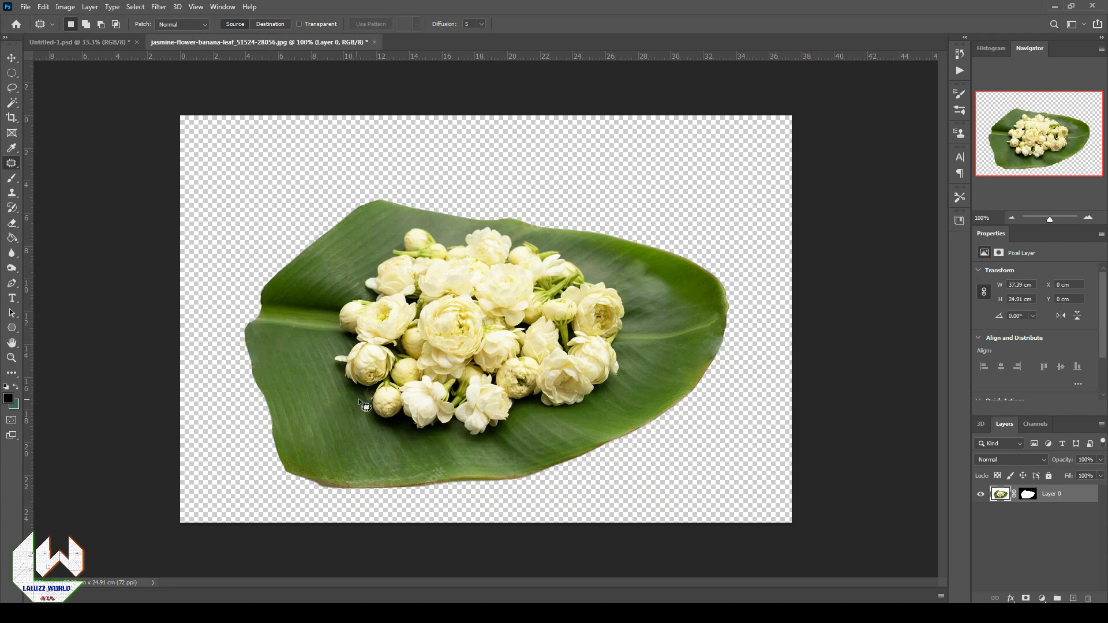
pyautogui.click(366, 407)
pyautogui.moveTo(371, 399); pyautogui.dragTo(371, 427)
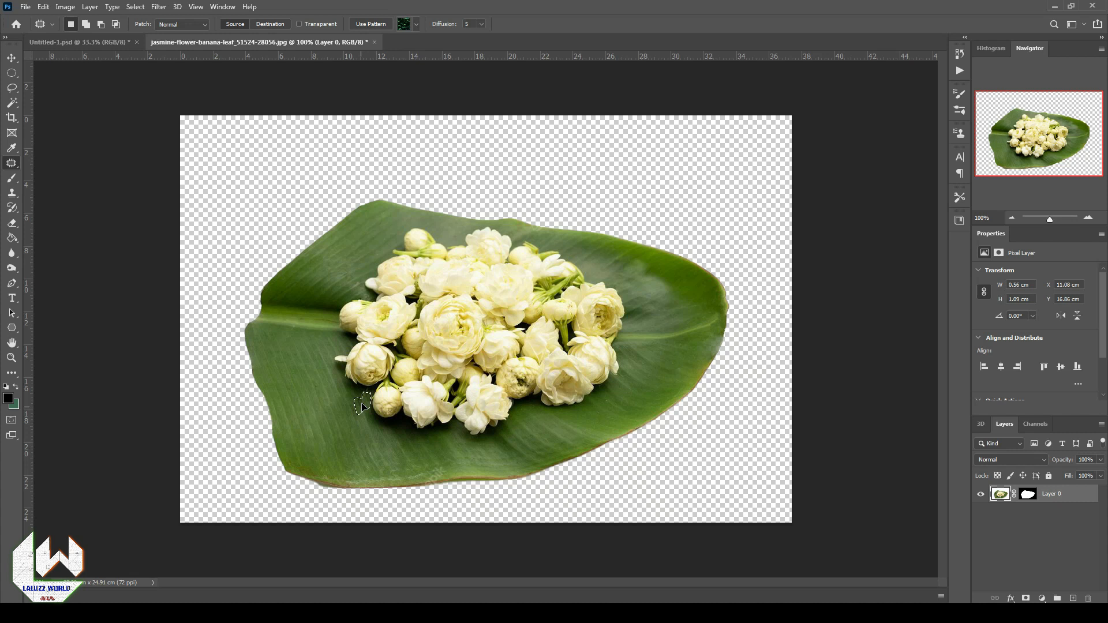
pyautogui.click(380, 420)
pyautogui.moveTo(445, 477); pyautogui.dragTo(444, 466)
pyautogui.moveTo(436, 471); pyautogui.dragTo(511, 451)
pyautogui.click(511, 452)
# - Float the jasmine document, apply its layer mask, and bring the cut-out leaf into the Untitled-1.psd composite
pyautogui.moveTo(200, 42); pyautogui.dragTo(354, 63)
pyautogui.click(16, 59)
pyautogui.rightClick(1026, 494)
pyautogui.click(1023, 528)
pyautogui.moveTo(637, 53); pyautogui.dragTo(806, 65)
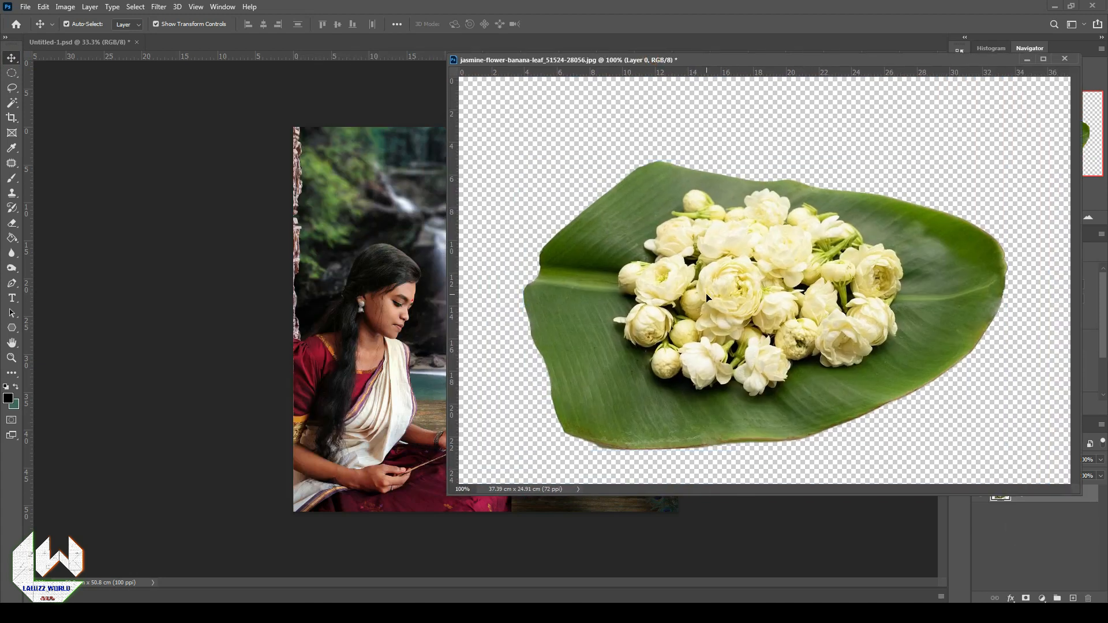
pyautogui.moveTo(513, 423); pyautogui.dragTo(404, 406)
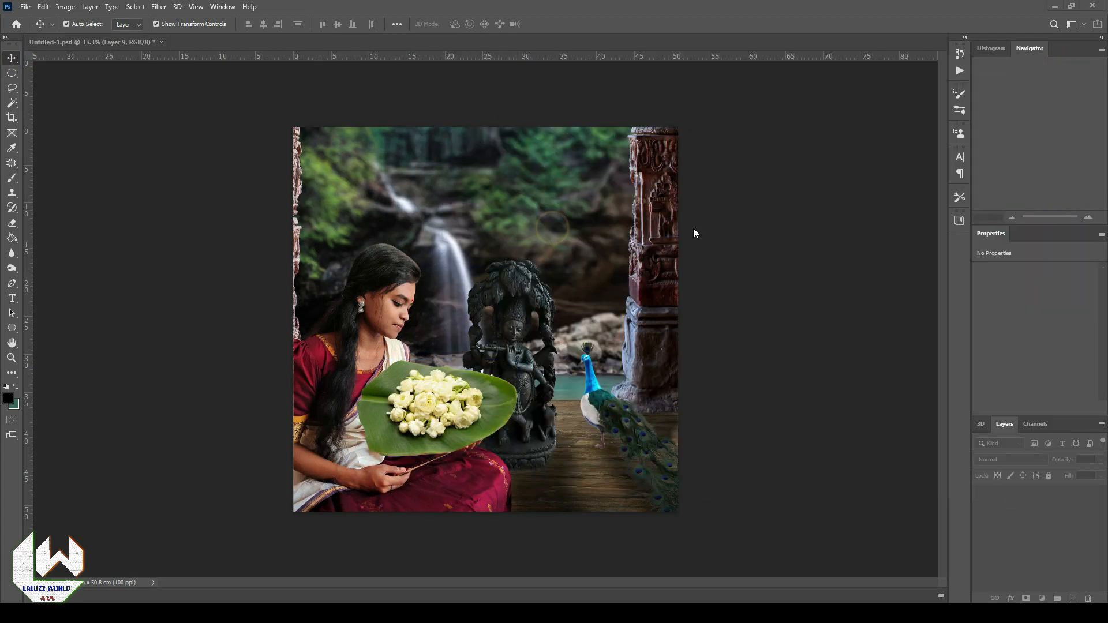
# - Place the leaf of flowers on the floor beside the woman's skirt and shift the Krishna statue up and to the right
pyautogui.moveTo(437, 408); pyautogui.dragTo(555, 490)
pyautogui.hotkey('ctrl', 't')
pyautogui.press('Return')
pyautogui.click(504, 312)
pyautogui.moveTo(503, 312); pyautogui.dragTo(502, 287)
pyautogui.moveTo(542, 499); pyautogui.dragTo(529, 473)
pyautogui.moveTo(514, 346); pyautogui.dragTo(541, 353)
pyautogui.moveTo(550, 472); pyautogui.dragTo(567, 485)
# - Transform the leaf of flowers, adjusting its corner to suit the floor, and fine-tune its position in front of the statue
pyautogui.hotkey('ctrl', 't')
pyautogui.moveTo(547, 441); pyautogui.dragTo(547, 447)
pyautogui.press('Return')
pyautogui.moveTo(584, 479); pyautogui.dragTo(588, 474)
pyautogui.rightClick(578, 480)
pyautogui.press('Escape')
pyautogui.hotkey('ctrl', 't')
pyautogui.rightClick(546, 480)
pyautogui.click(574, 331)
pyautogui.moveTo(618, 512); pyautogui.dragTo(621, 513)
pyautogui.press('Return')
pyautogui.moveTo(564, 467); pyautogui.dragTo(571, 469)
# - Move the leaf layer below the woman's layer and tuck the leaf partly behind her skirt
pyautogui.click(1061, 519)
pyautogui.moveTo(1050, 497); pyautogui.dragTo(1033, 555)
pyautogui.moveTo(566, 485)
pyautogui.mouseDown()
pyautogui.moveTo(551, 480)
pyautogui.moveTo(562, 480)
pyautogui.moveTo(556, 467)
pyautogui.mouseUp()
# - Try to shift only the peacock on Layer 5 slightly outward, and undo the move
pyautogui.click(626, 427)
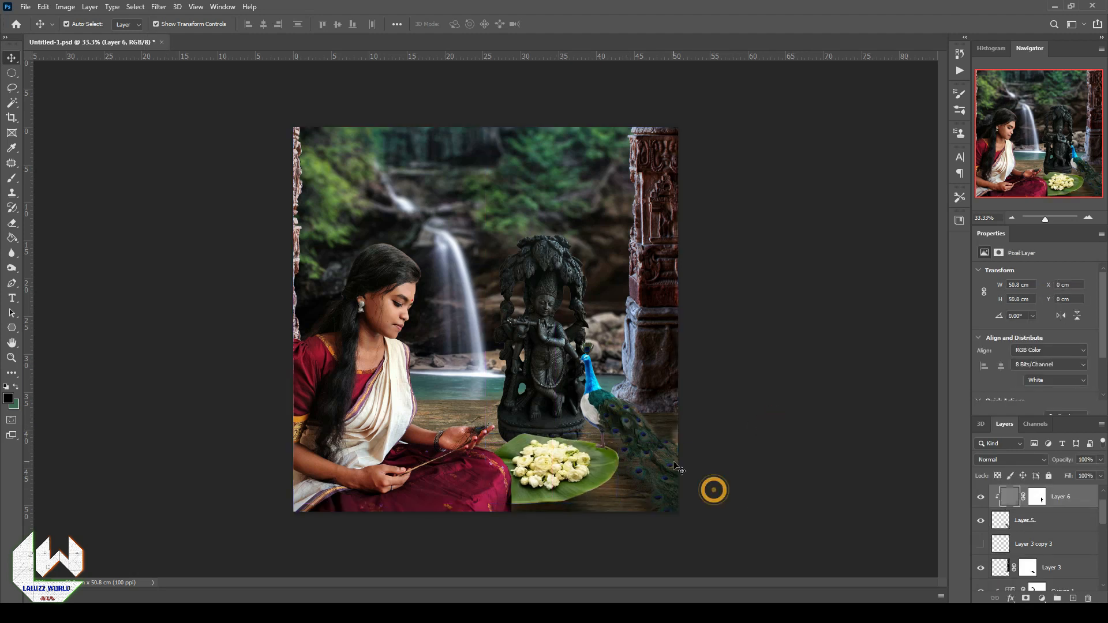
pyautogui.rightClick(603, 406)
pyautogui.click(624, 423)
pyautogui.hotkey('ctrl', 't')
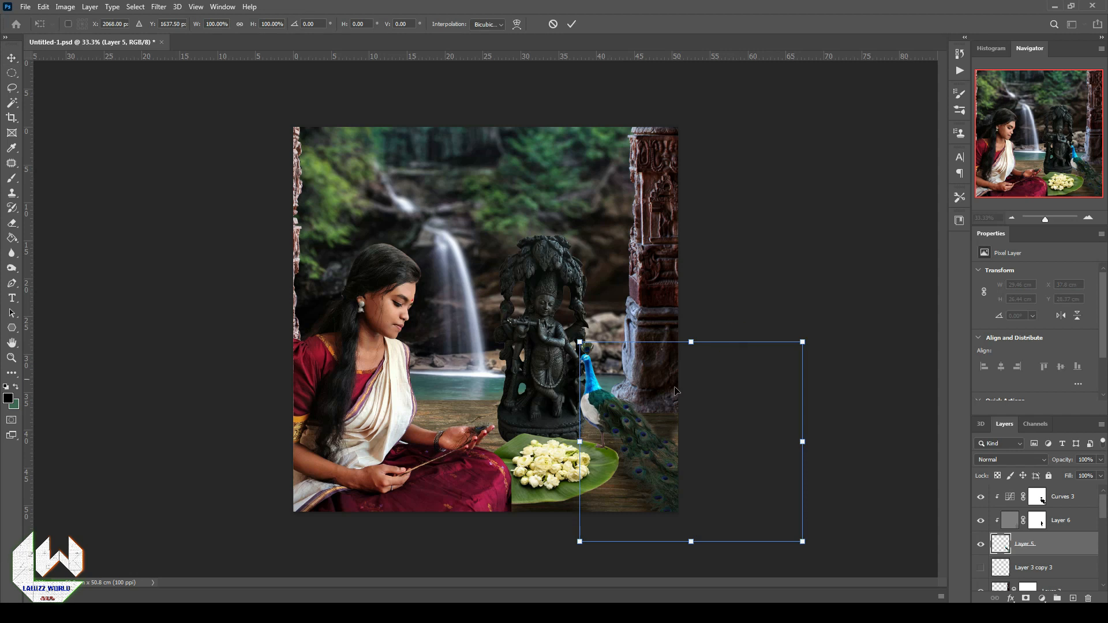
pyautogui.moveTo(588, 415)
pyautogui.mouseDown()
pyautogui.moveTo(614, 406)
pyautogui.moveTo(604, 408)
pyautogui.mouseUp()
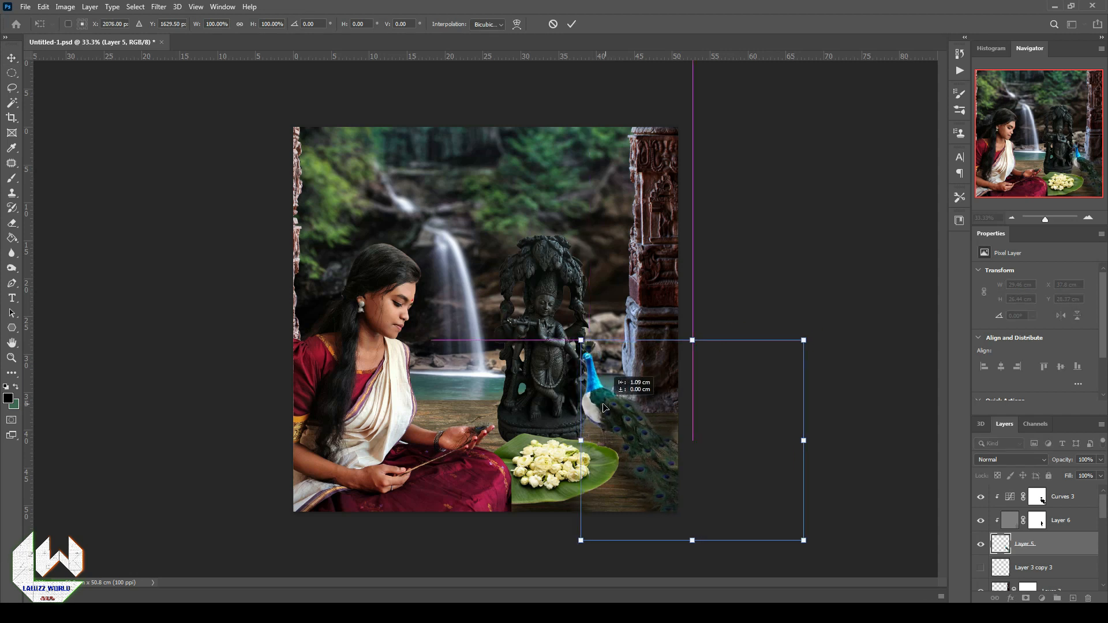
pyautogui.click(843, 371)
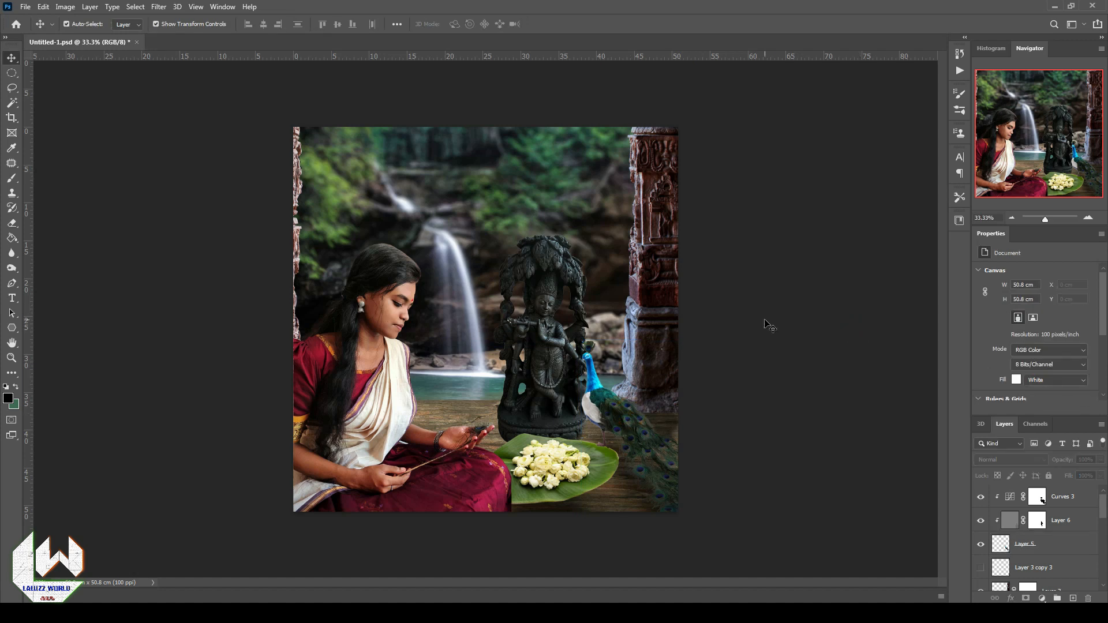
pyautogui.hotkey('ctrl', 'z')
# - Shift the peacock together with its clipped Layer 6 and Curves 3 slightly right, and move the statue slightly left
pyautogui.click(1060, 545)
pyautogui.keyDown('shift'); pyautogui.click(1069, 495); pyautogui.keyUp('shift')
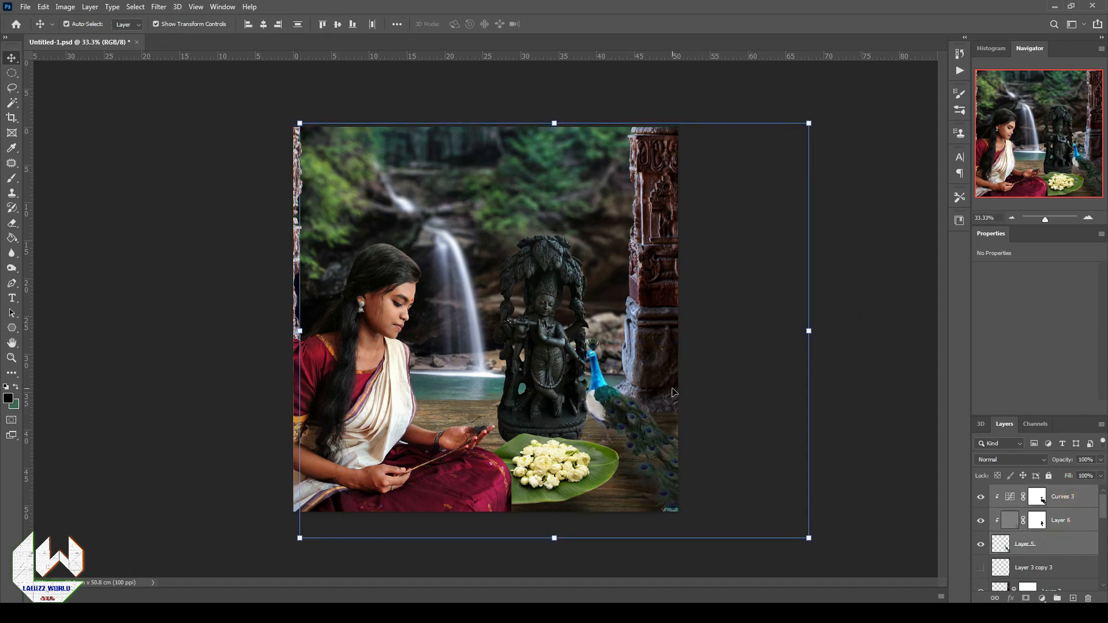
pyautogui.click(773, 395)
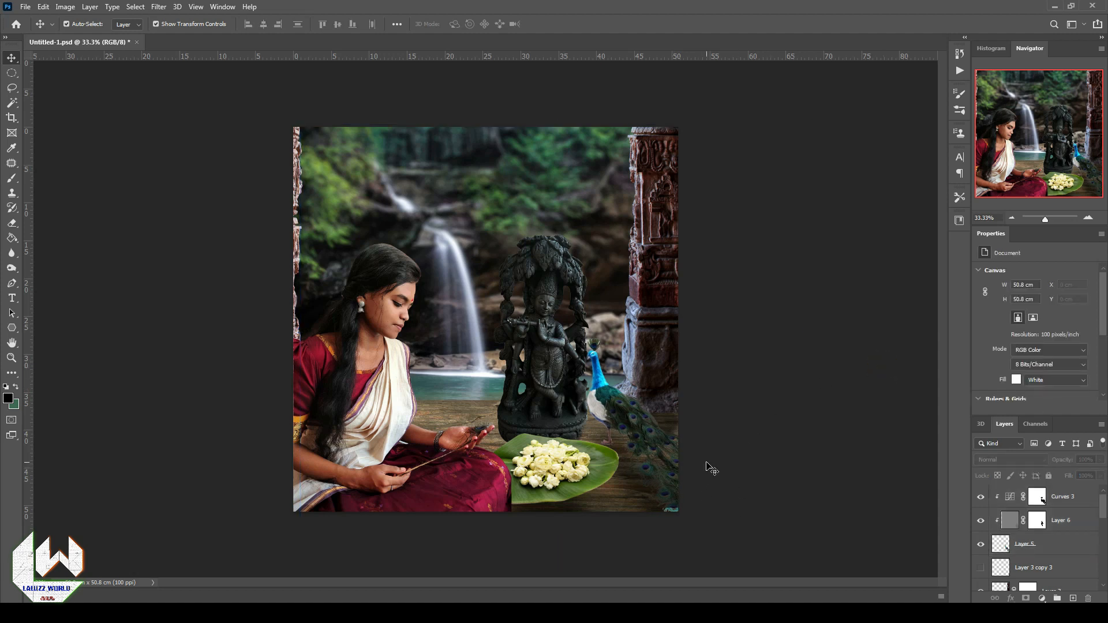
pyautogui.moveTo(530, 385); pyautogui.dragTo(522, 383)
pyautogui.click(864, 363)
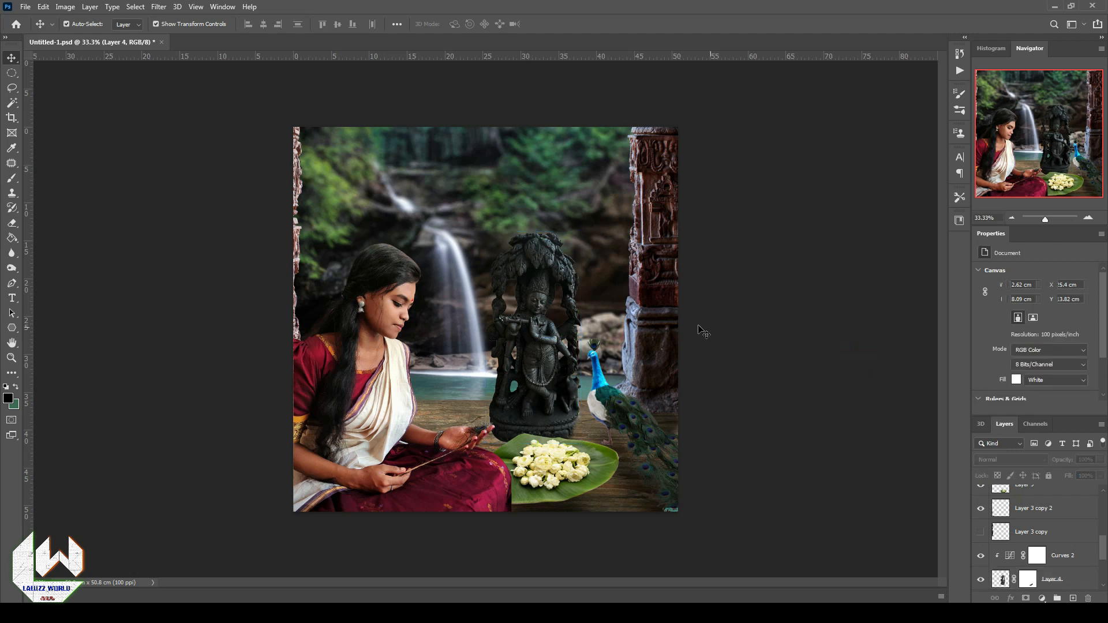
# - Add a layer above Layer 2, darken the wooden floor with a 250 px black brush, and set the layer opacity to 46%
pyautogui.scroll(-3, 1055, 532)
pyautogui.click(1063, 535)
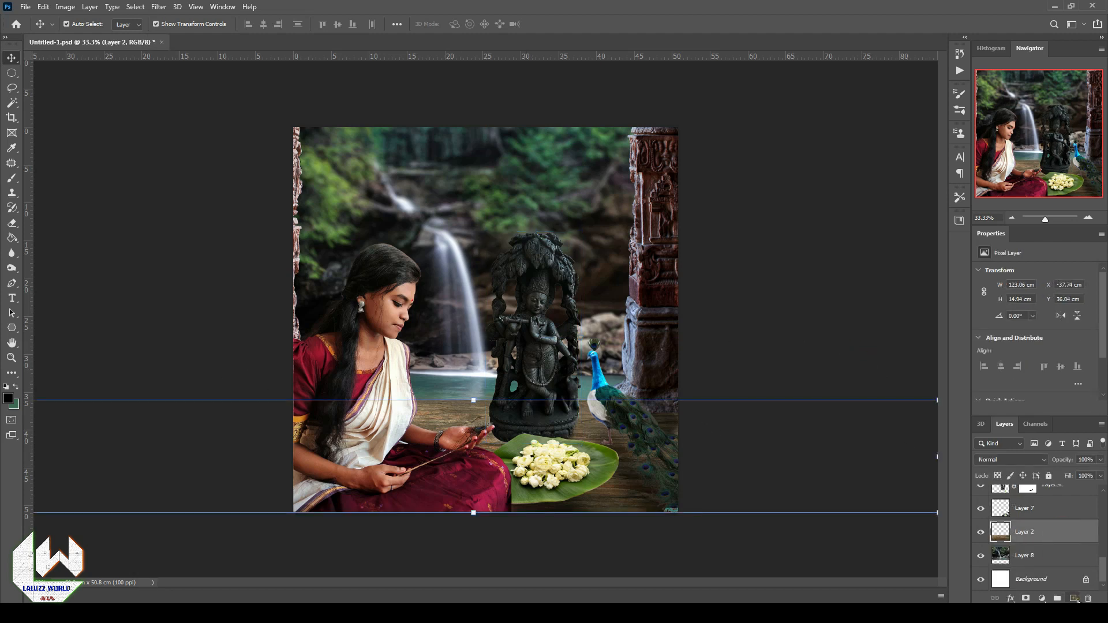
pyautogui.click(1073, 598)
pyautogui.press('b')
pyautogui.press(']')
pyautogui.press(']')
pyautogui.press(']')
pyautogui.press(']')
pyautogui.moveTo(386, 437); pyautogui.dragTo(643, 436)
pyautogui.moveTo(1069, 475); pyautogui.dragTo(1053, 474)
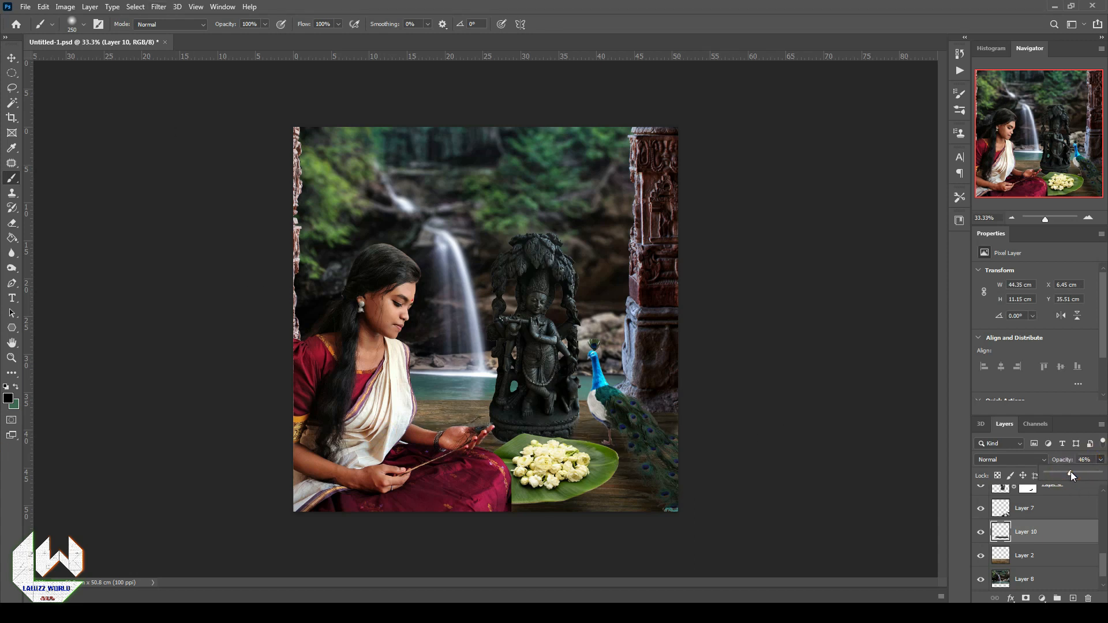
pyautogui.moveTo(613, 506); pyautogui.dragTo(585, 505)
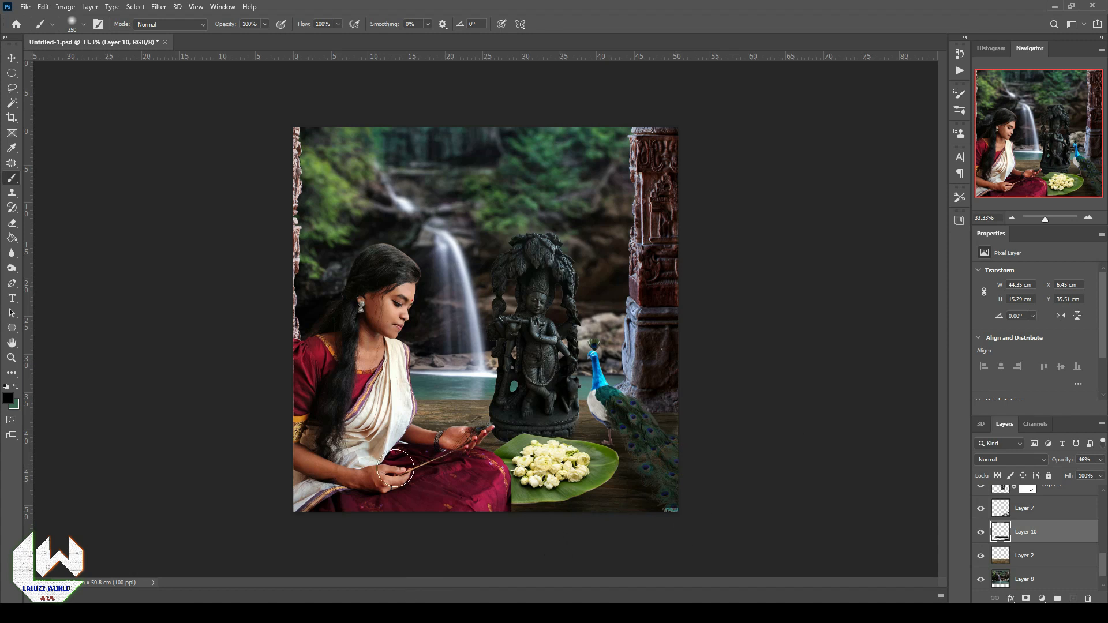
# - Scale the leaf of flowers to about 84% and position it on the floor between the skirt and the peacock
pyautogui.click(10, 56)
pyautogui.click(742, 252)
pyautogui.moveTo(558, 463); pyautogui.dragTo(553, 467)
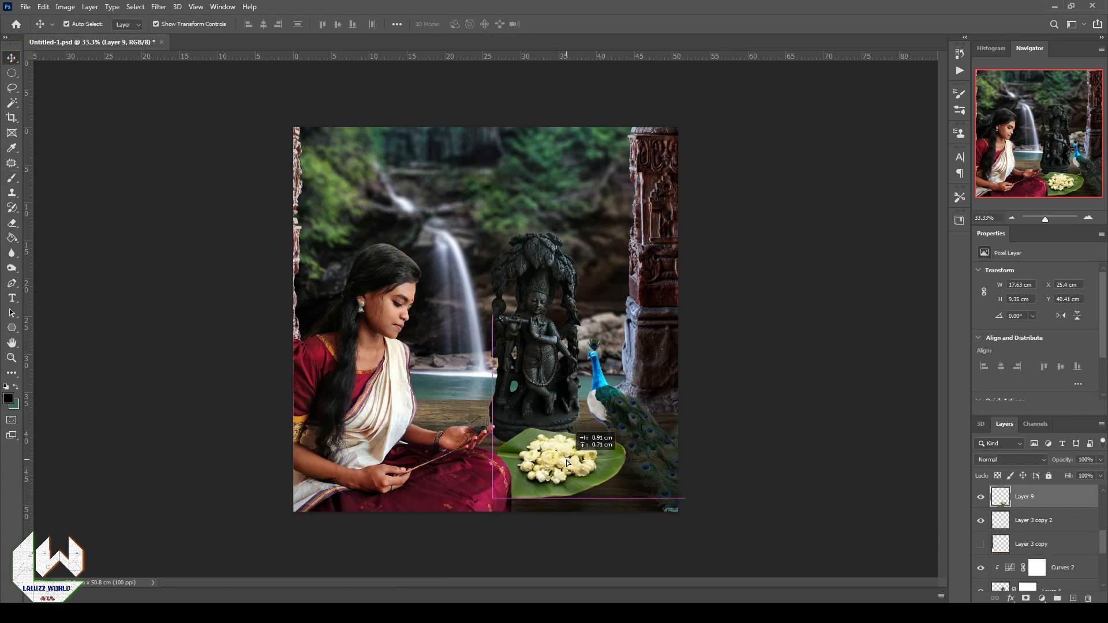
pyautogui.moveTo(625, 433); pyautogui.dragTo(611, 441)
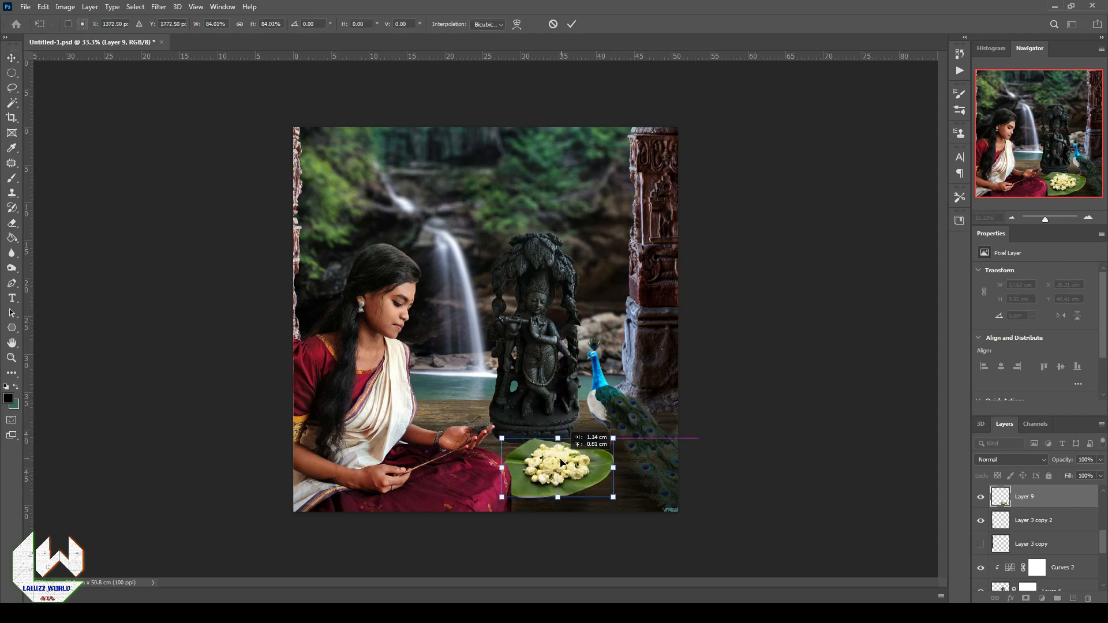
pyautogui.click(594, 513)
pyautogui.click(634, 491)
pyautogui.click(774, 425)
# - Try to lower the back edge of the wooden floor on Layer 2, and undo the change
pyautogui.click(482, 403)
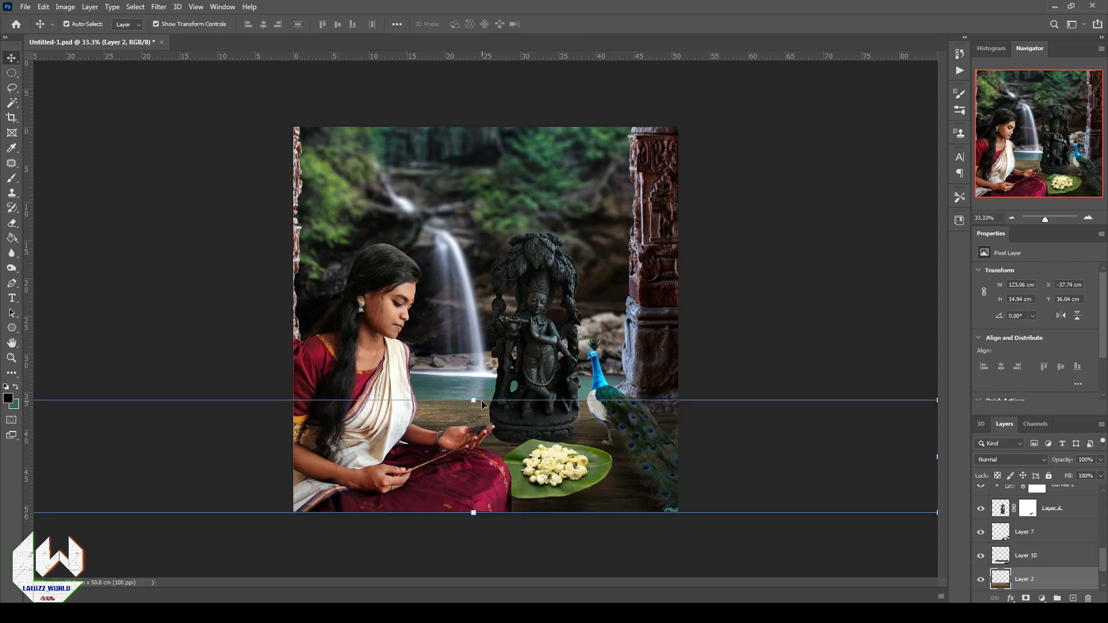
pyautogui.moveTo(474, 516); pyautogui.dragTo(473, 514)
pyautogui.moveTo(474, 400); pyautogui.dragTo(480, 428)
pyautogui.press('Return')
pyautogui.click(597, 438)
pyautogui.click(728, 354)
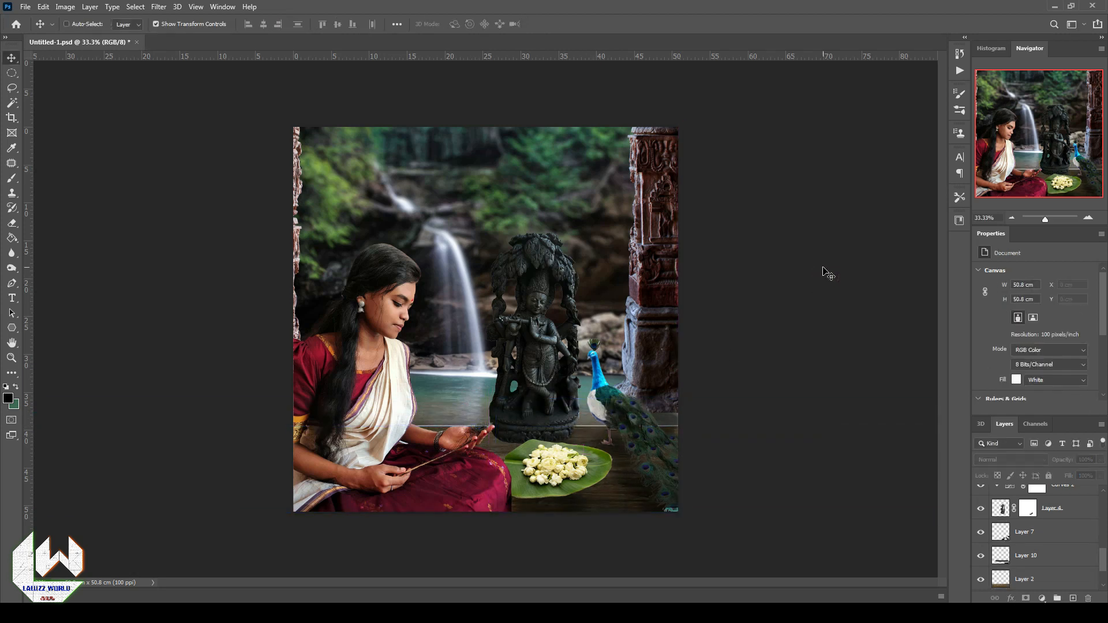
pyautogui.hotkey('ctrl', 'z')
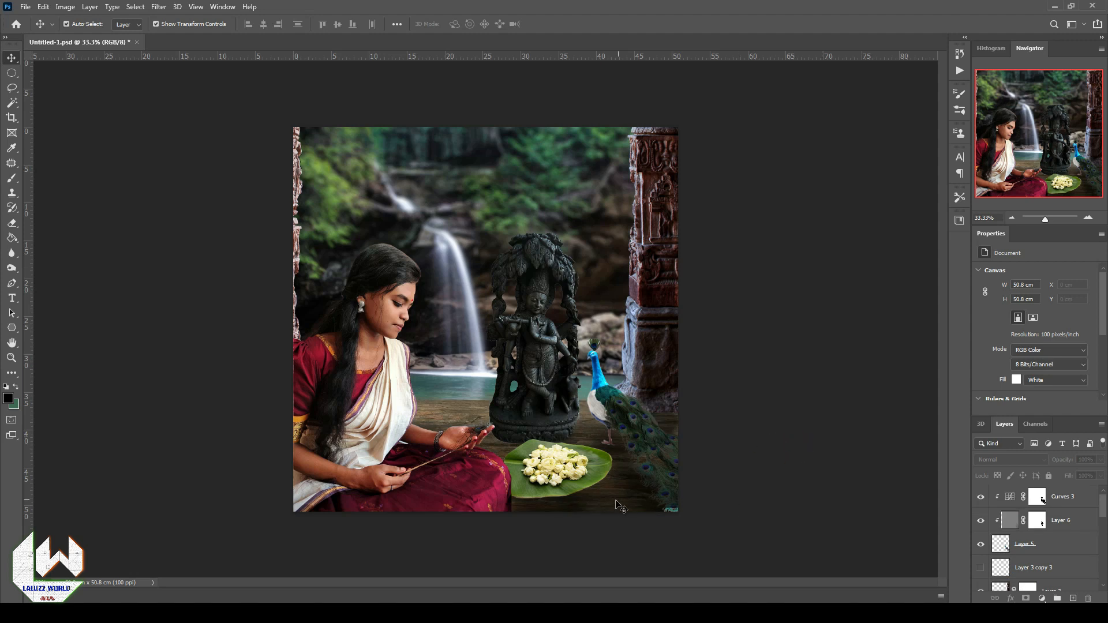
# - Nudge the clipped Layer 6 shading downward so it covers the lower end of the peacock's tail
pyautogui.click(1040, 521)
pyautogui.hotkey('shift', 'Left')
pyautogui.hotkey('shift', 'Down')
pyautogui.hotkey('shift', 'Down')
pyautogui.hotkey('shift', 'Down')
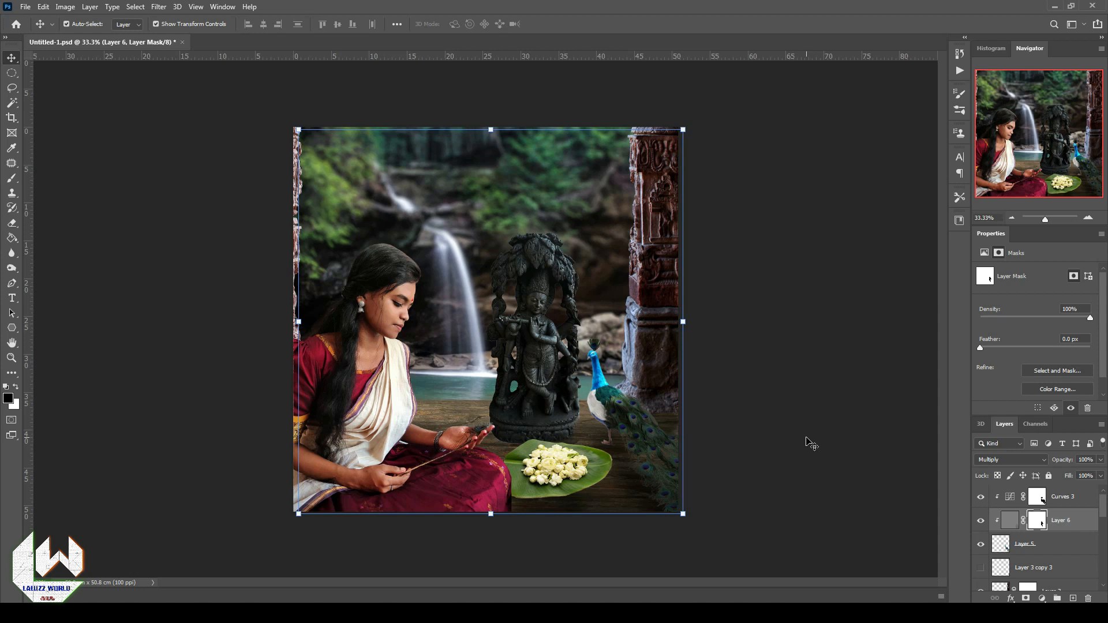
pyautogui.click(811, 444)
# - Brush black on the Layer 6 mask over the peacock's back and upper tail to lighten the shading there
pyautogui.click(1038, 517)
pyautogui.press('b')
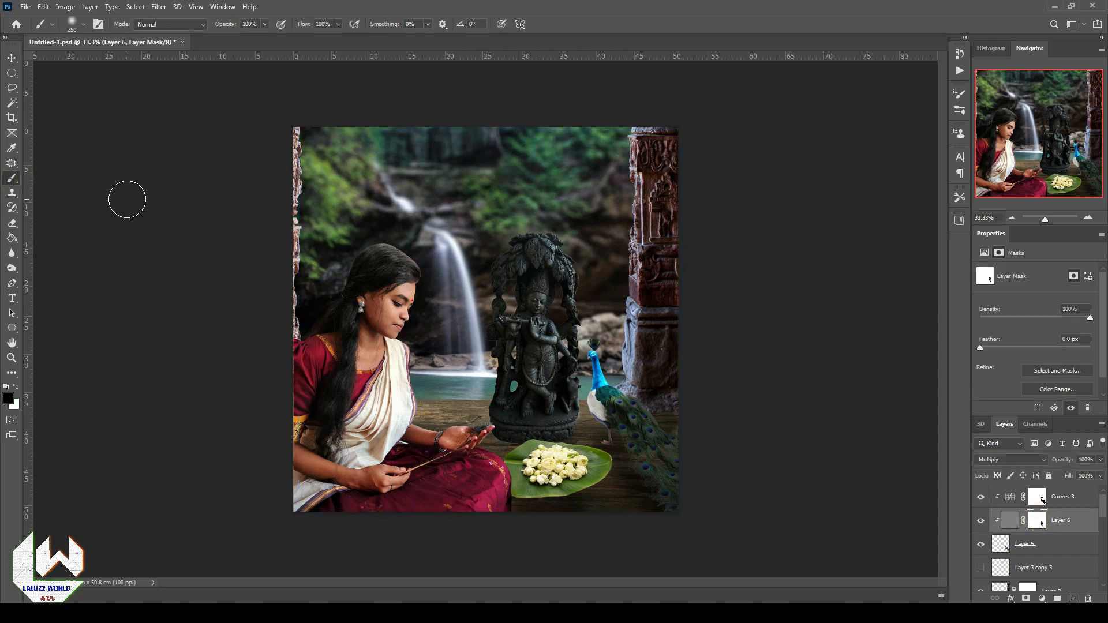
pyautogui.moveTo(630, 429)
pyautogui.mouseDown()
pyautogui.moveTo(603, 413)
pyautogui.moveTo(627, 422)
pyautogui.mouseUp()
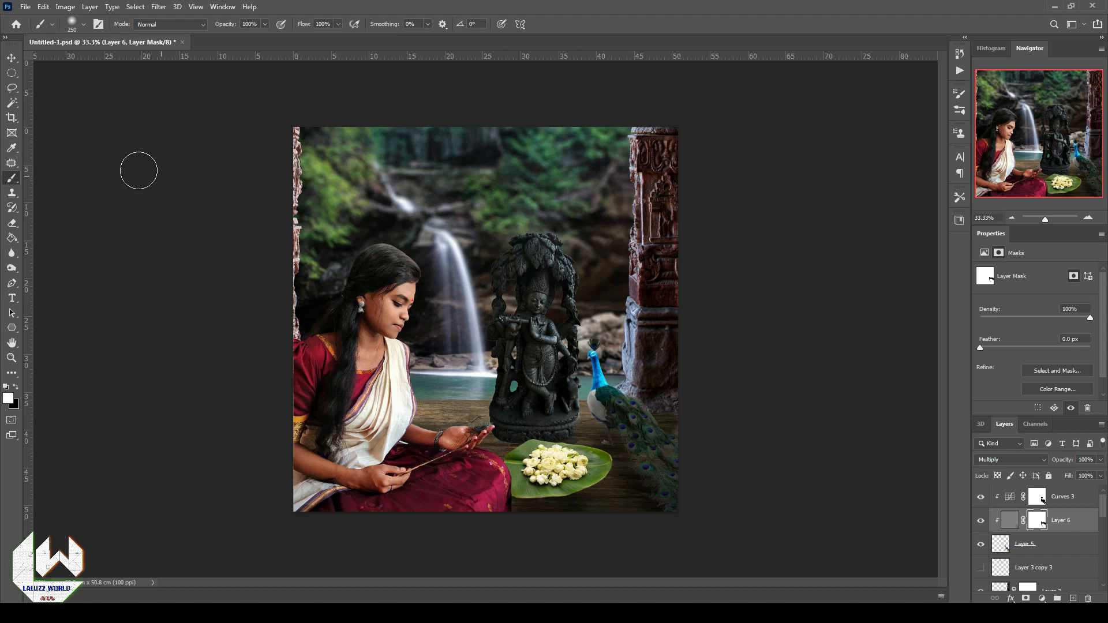
pyautogui.press('v')
pyautogui.click(767, 215)
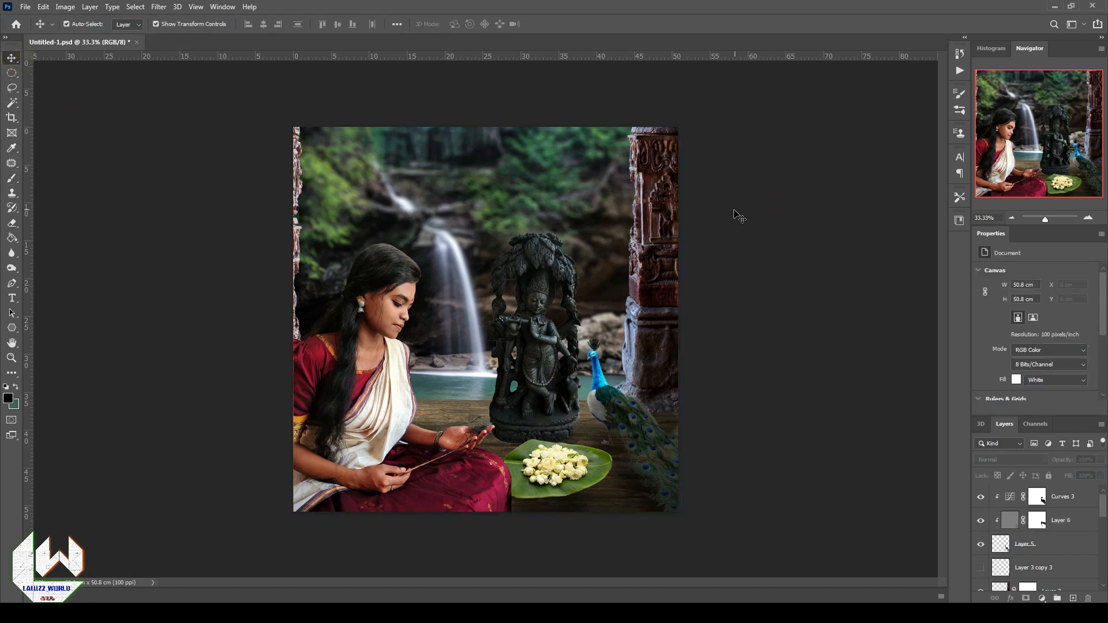
pyautogui.click(1081, 505)
pyautogui.hotkey('ctrl', 'shift', 'alt', 'e')
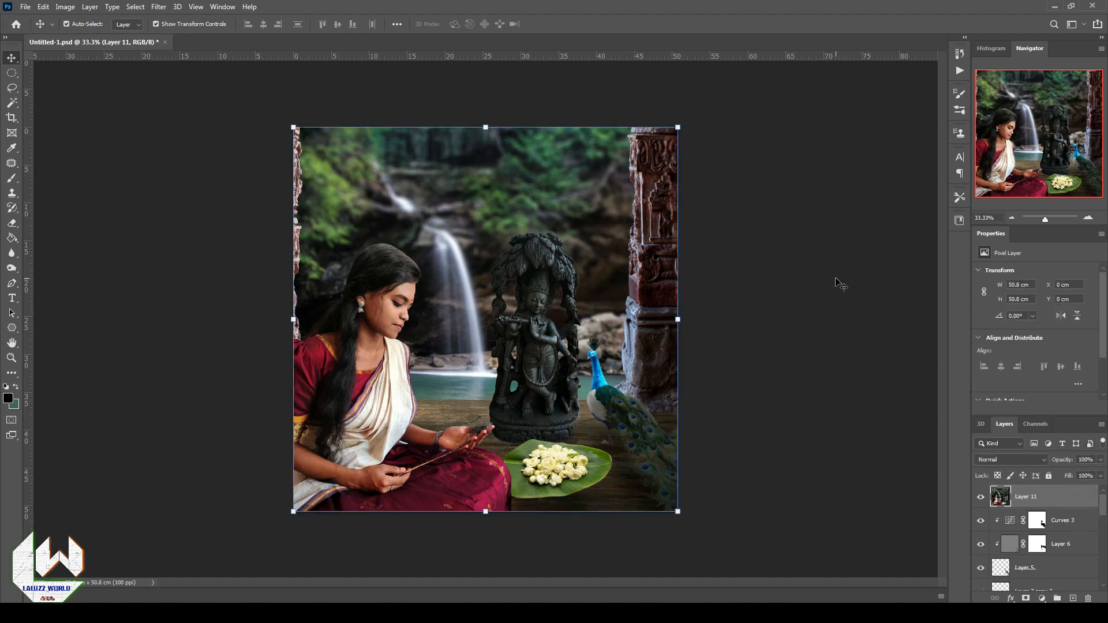
pyautogui.hotkey('ctrl', 'z')
# - Soften the left pillar on Layer 3 copy 2 with a small-radius Gaussian Blur
pyautogui.click(297, 165)
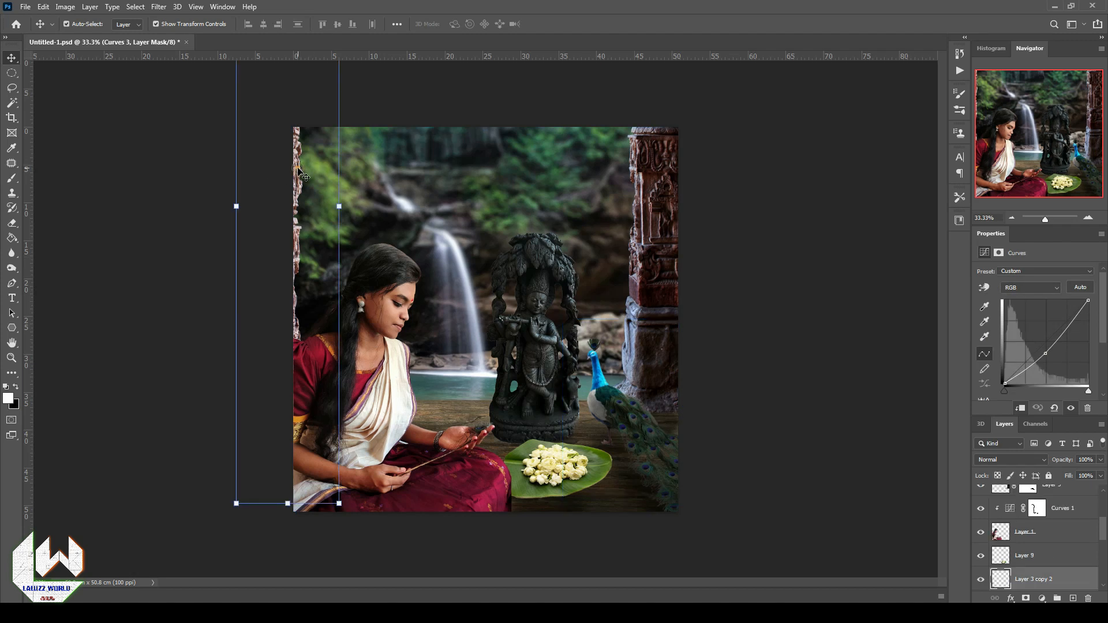
pyautogui.click(158, 7)
pyautogui.moveTo(173, 154)
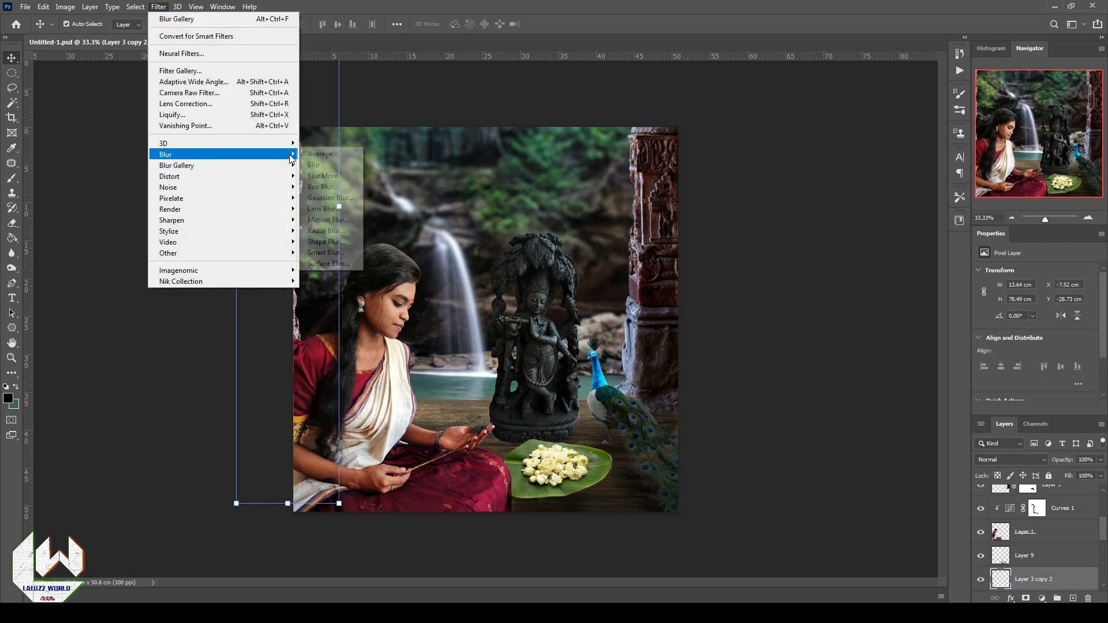
pyautogui.click(323, 196)
pyautogui.moveTo(920, 362); pyautogui.dragTo(908, 360)
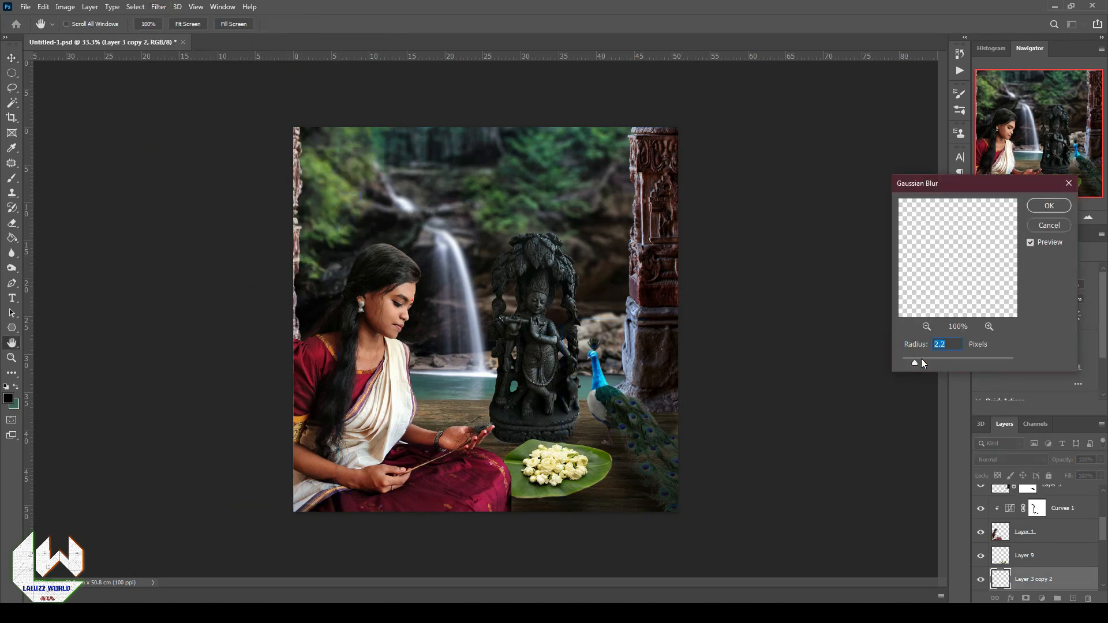
pyautogui.click(1048, 205)
pyautogui.click(906, 296)
# - Stamp all visible layers into a new merged layer above Curves 3 and select it
pyautogui.scroll(5, 1076, 504)
pyautogui.click(1077, 502)
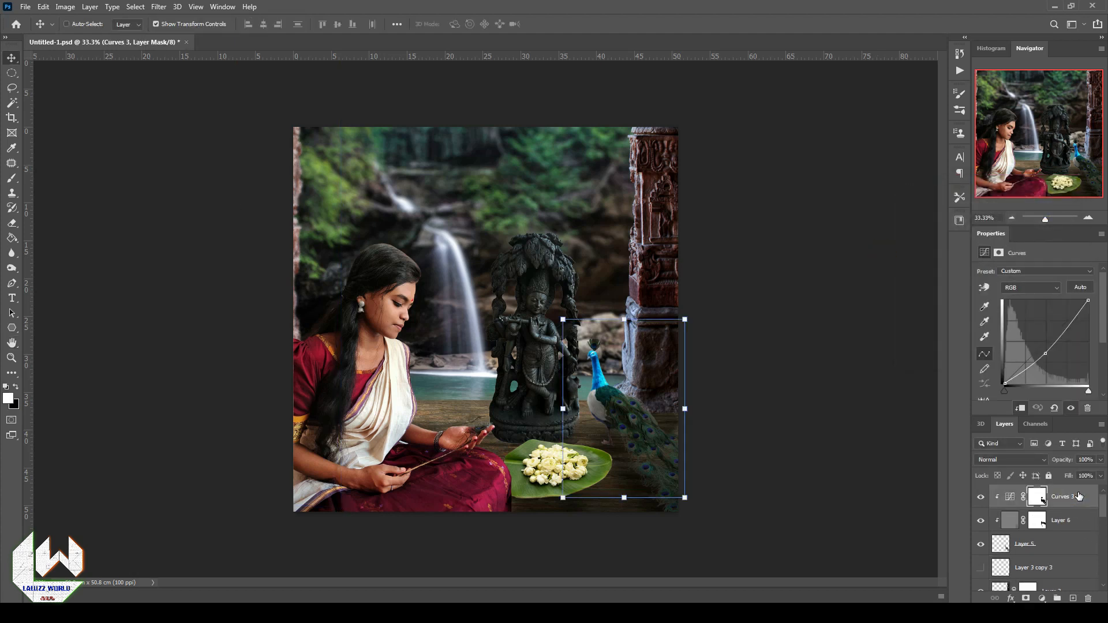
pyautogui.hotkey('ctrl', 'alt', 'shift', 'e')
pyautogui.click(803, 314)
pyautogui.click(147, 176)
pyautogui.scroll(10, 1048, 522)
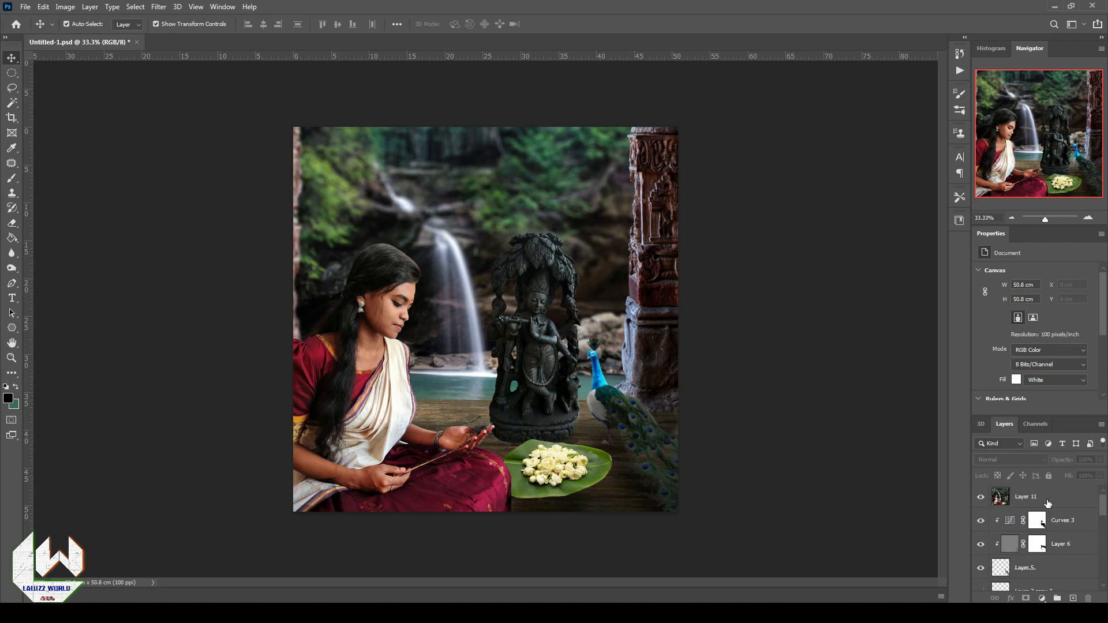
pyautogui.click(1047, 504)
# - Open Layer 11 in Camera Raw and draw a large inverted radial filter centred on the upper waterfall, with exposure -1.15
pyautogui.click(159, 7)
pyautogui.click(173, 94)
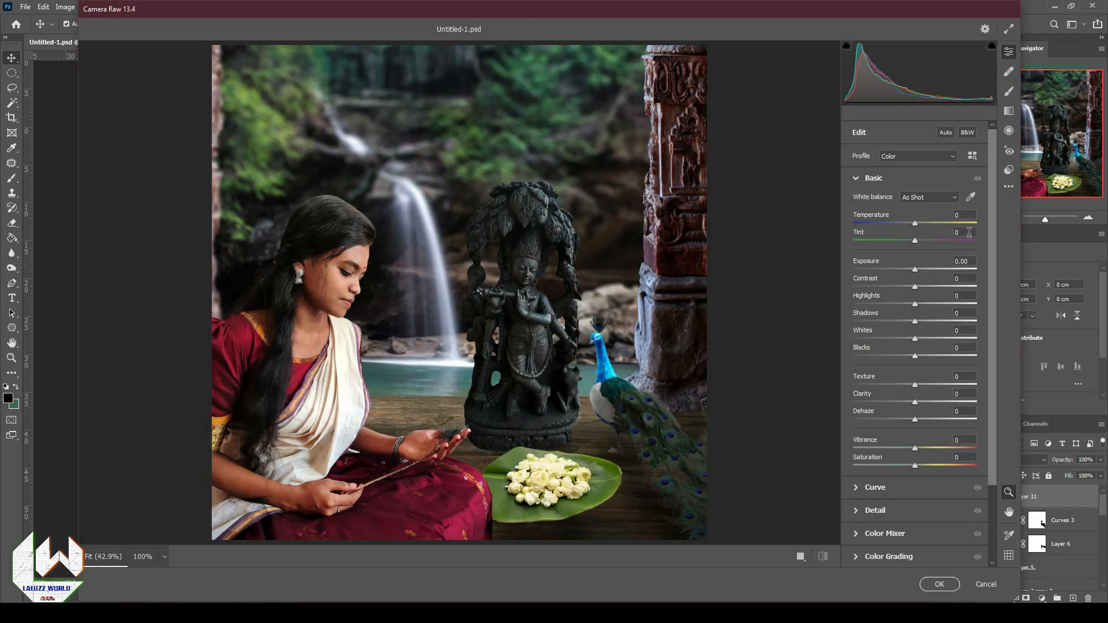
pyautogui.click(912, 270)
pyautogui.click(1009, 131)
pyautogui.moveTo(335, 138); pyautogui.dragTo(613, 344)
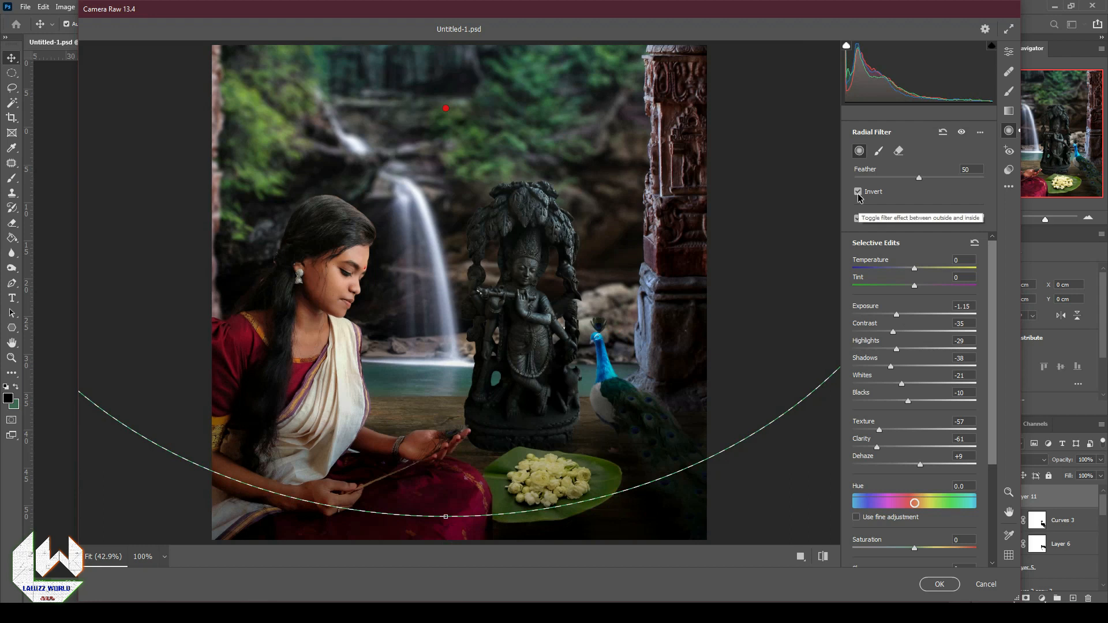
# - Refine the radial filter with shadows -20, blacks -7 and feather about 55, shift it lower, and apply the Camera Raw edit
pyautogui.moveTo(875, 405); pyautogui.dragTo(904, 402)
pyautogui.moveTo(339, 414); pyautogui.dragTo(338, 446)
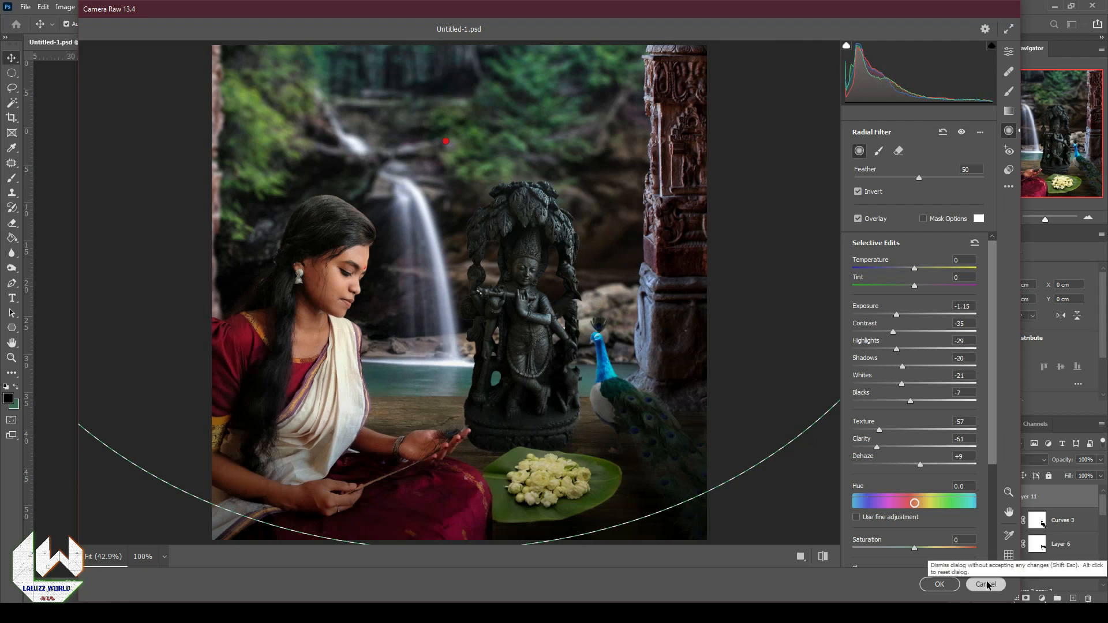
pyautogui.click(879, 153)
pyautogui.click(879, 155)
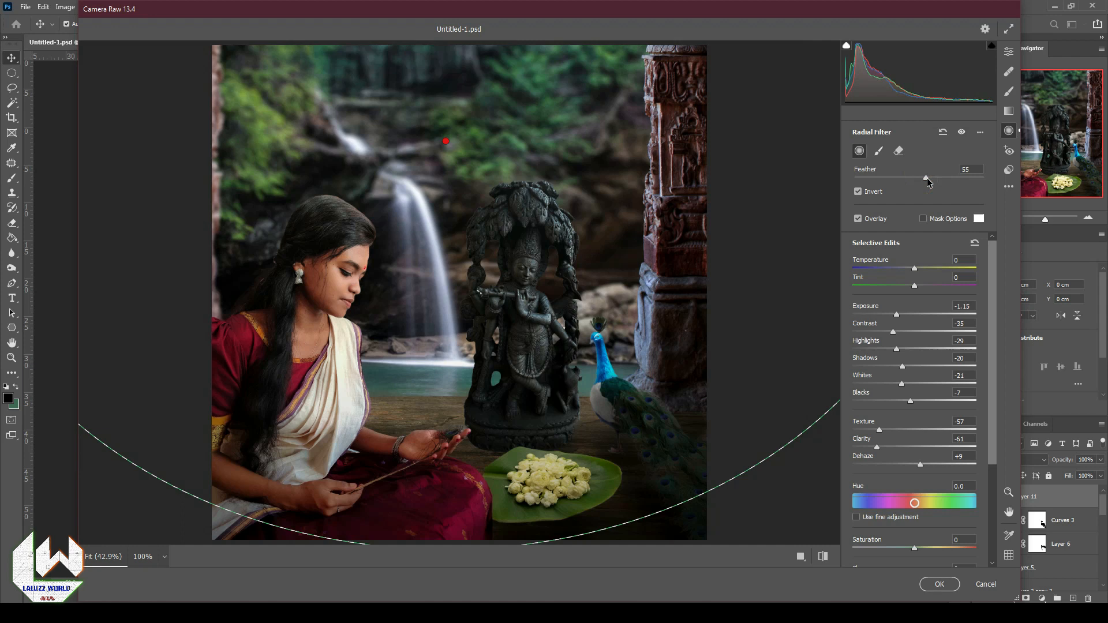
pyautogui.click(939, 584)
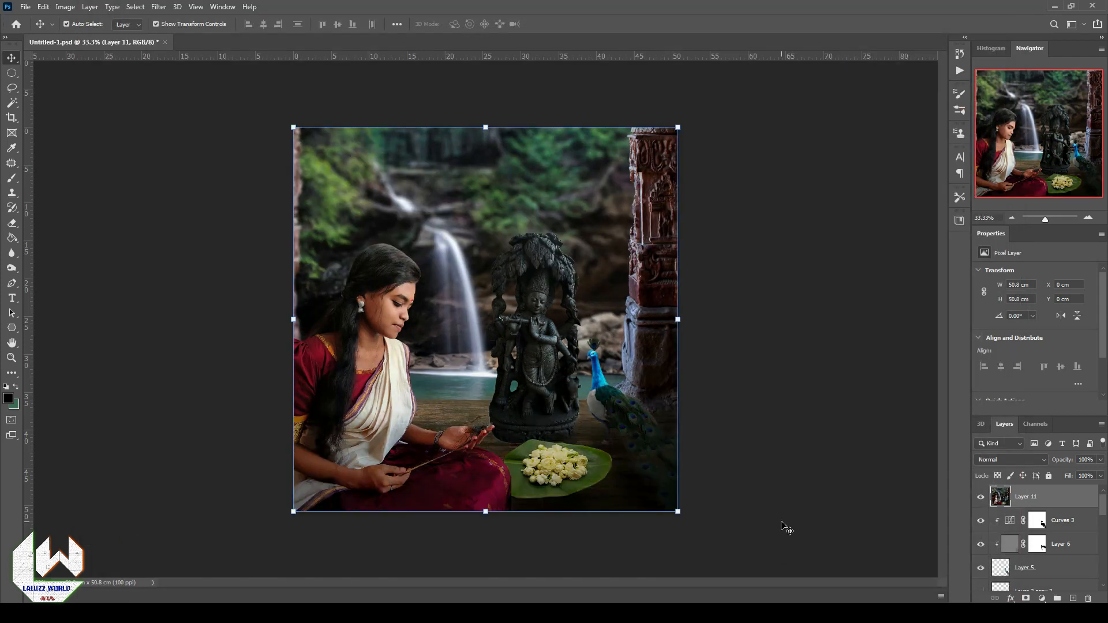
# - Open Layer 11 in Color Efex Pro 4 and stack the Brilliance / Warmth and Classical Soft Focus filters
pyautogui.click(159, 6)
pyautogui.moveTo(282, 281)
pyautogui.click(320, 281)
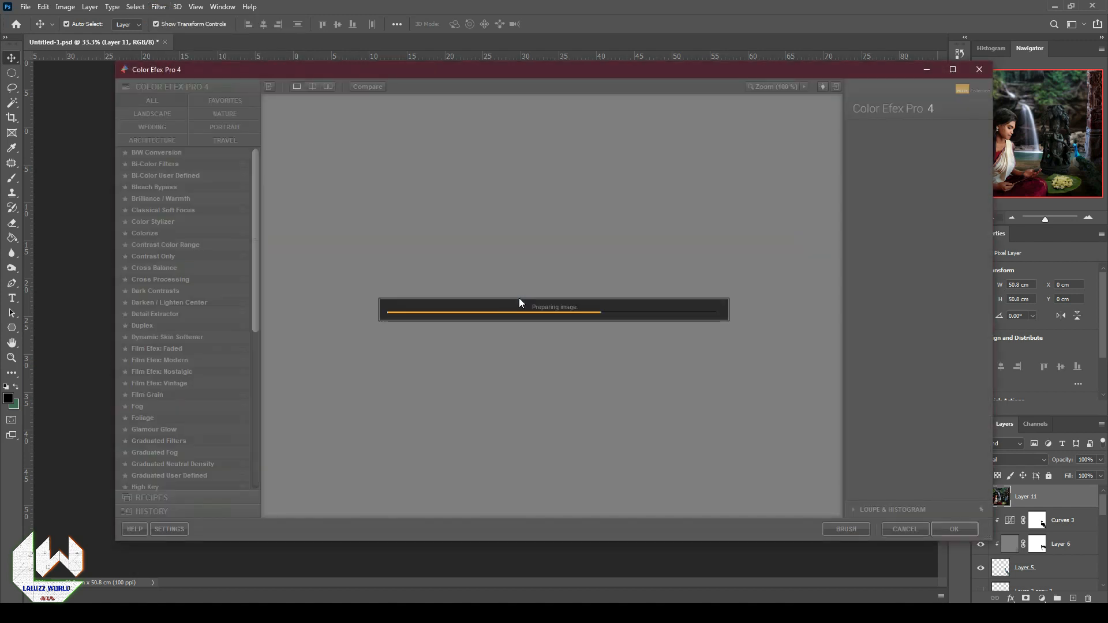
pyautogui.click(144, 151)
pyautogui.press('Down')
pyautogui.press('Down')
pyautogui.press('Down')
pyautogui.press('Down')
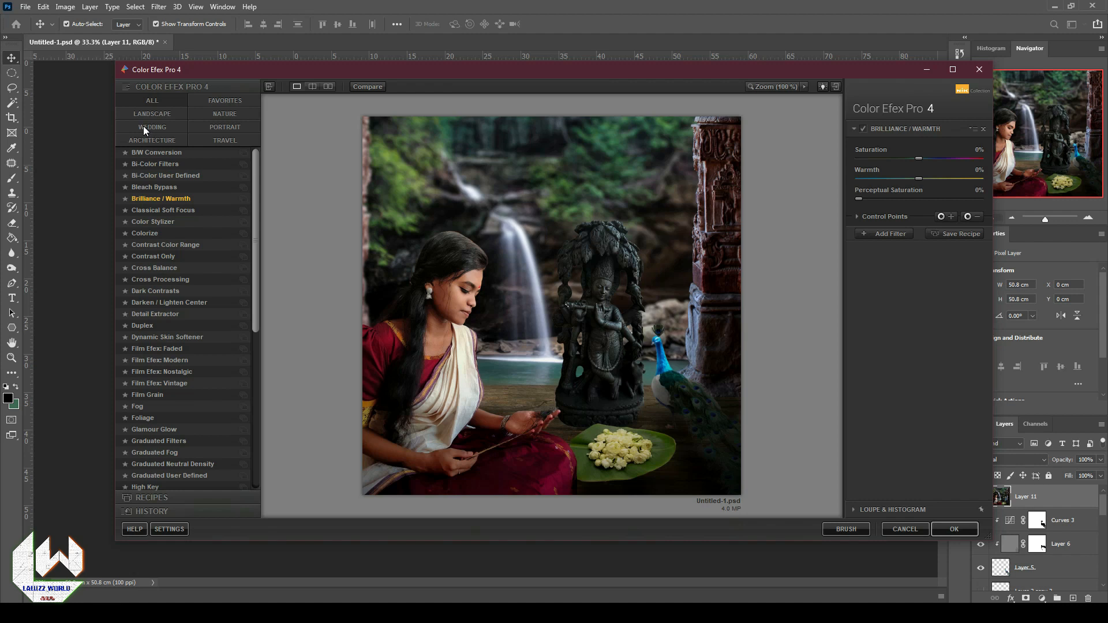
pyautogui.click(883, 233)
pyautogui.click(182, 210)
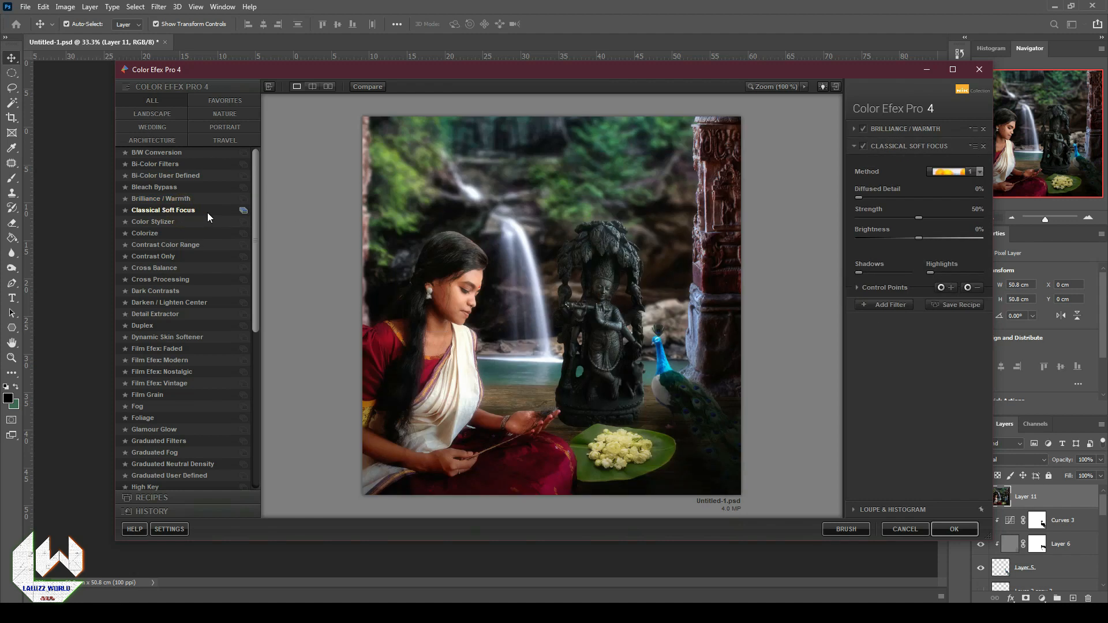
# - Add a Colorize filter to the stack using method 6 and a strength of about 2%
pyautogui.click(903, 306)
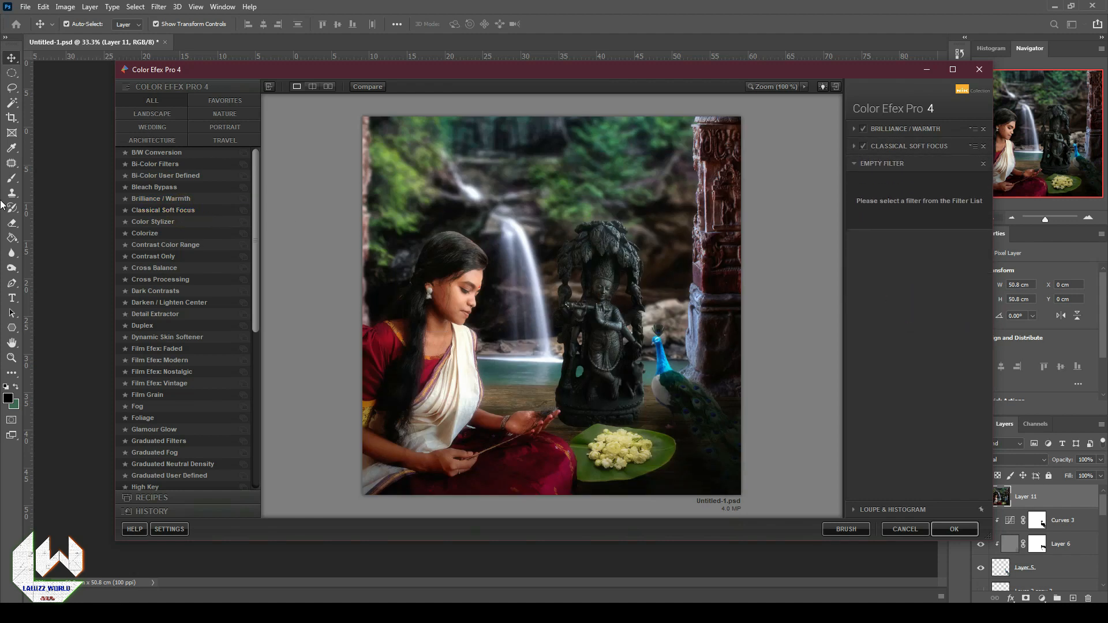
pyautogui.click(171, 229)
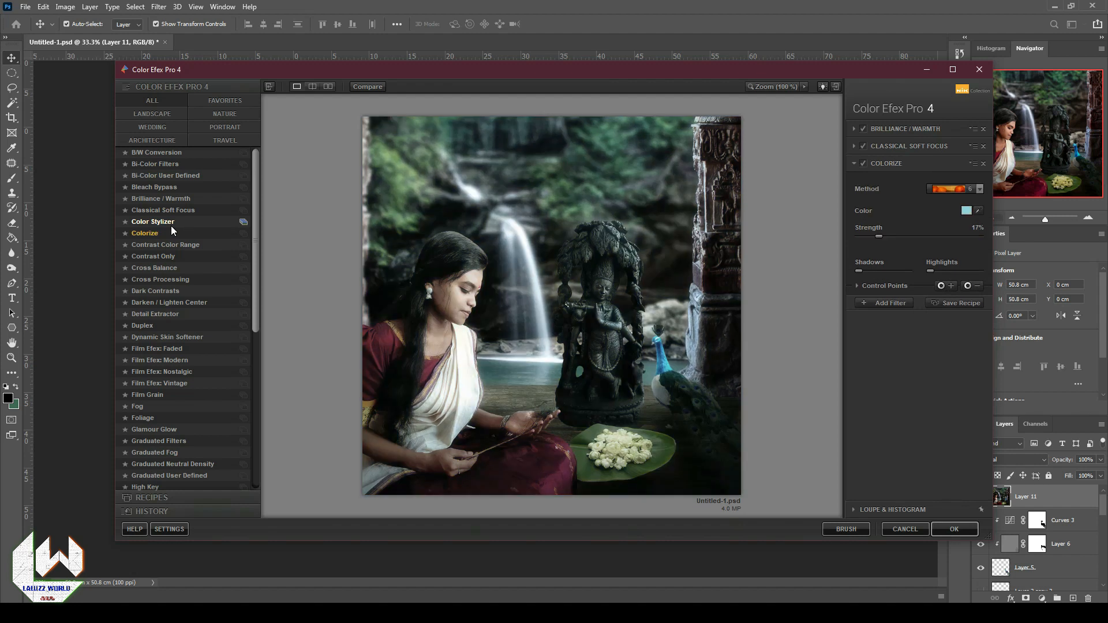
pyautogui.click(969, 191)
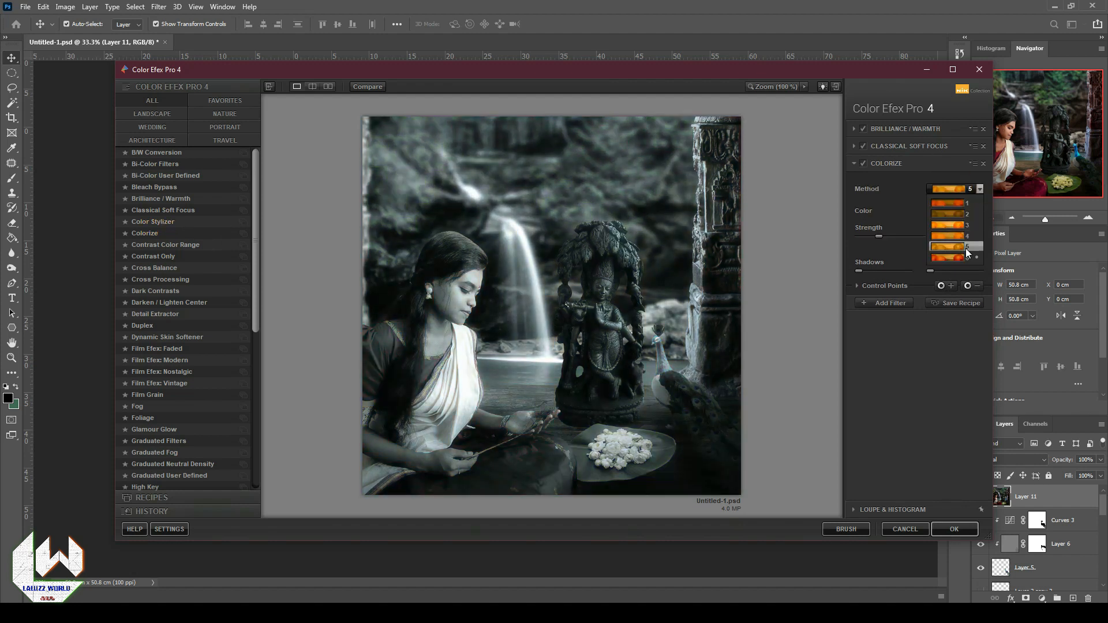
pyautogui.click(968, 260)
pyautogui.moveTo(878, 236); pyautogui.dragTo(867, 238)
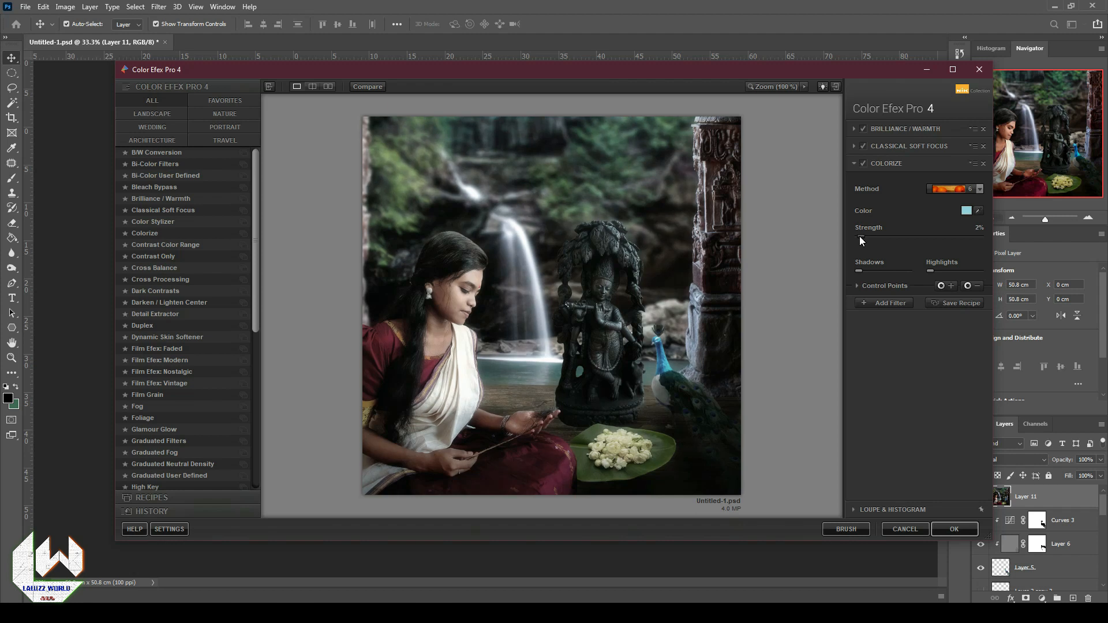
# - Add the Darken / Lighten Center filter to the Color Efex Pro 4 stack
pyautogui.click(881, 303)
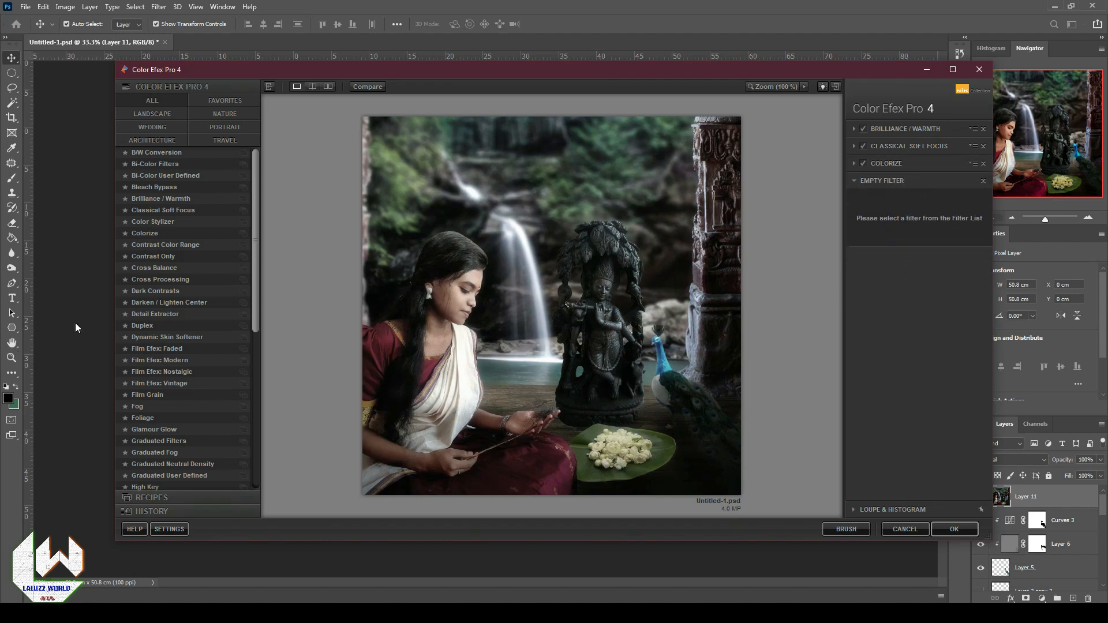
pyautogui.click(159, 265)
pyautogui.press('Down')
pyautogui.press('Down')
pyautogui.press('Down')
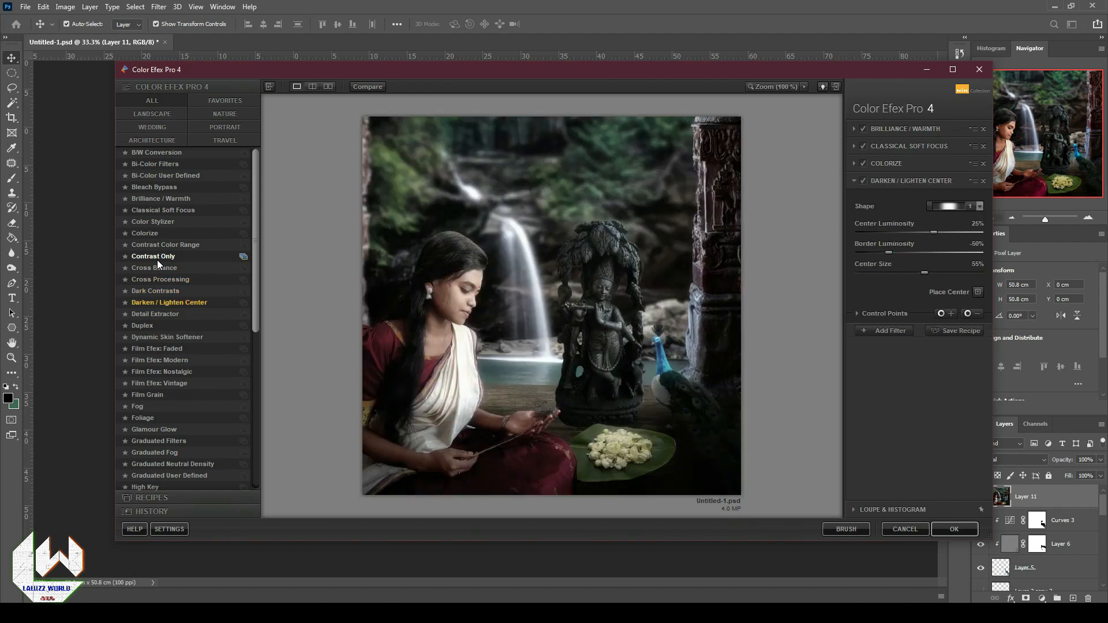
# - Apply the filter stack and lower the opacity of the resulting Color Efex Pro 4 layer
pyautogui.click(963, 529)
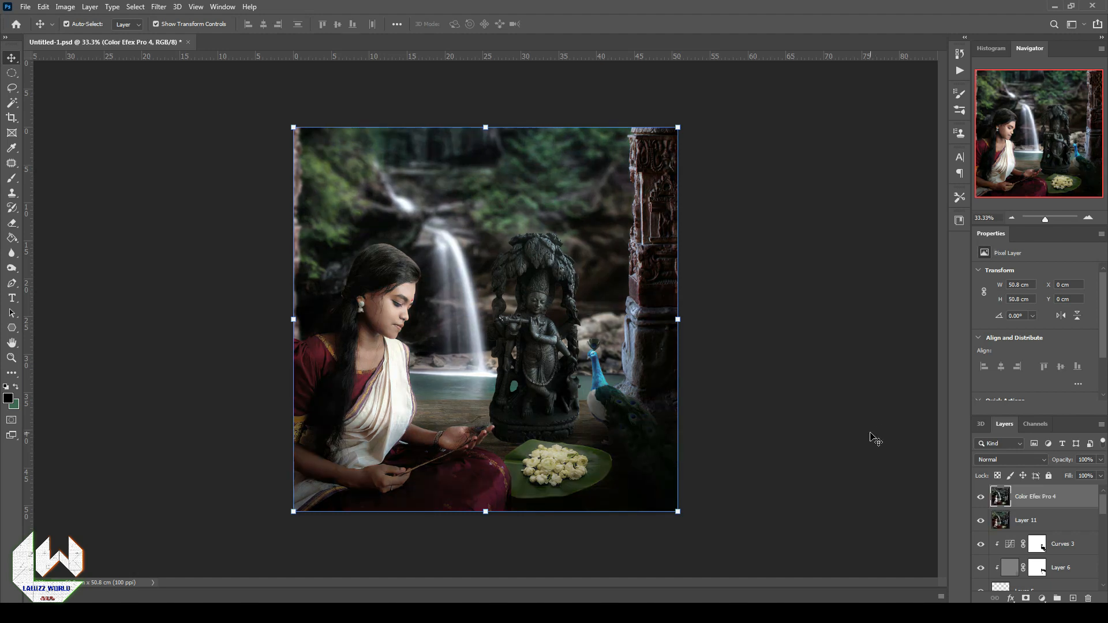
pyautogui.moveTo(1085, 476); pyautogui.dragTo(1075, 474)
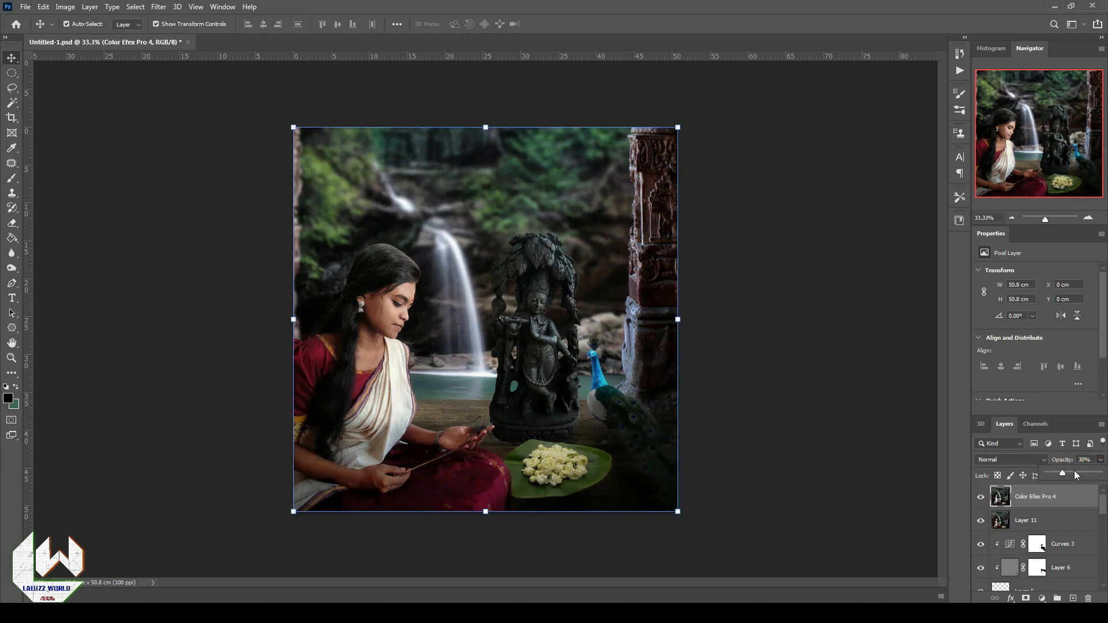
pyautogui.click(814, 369)
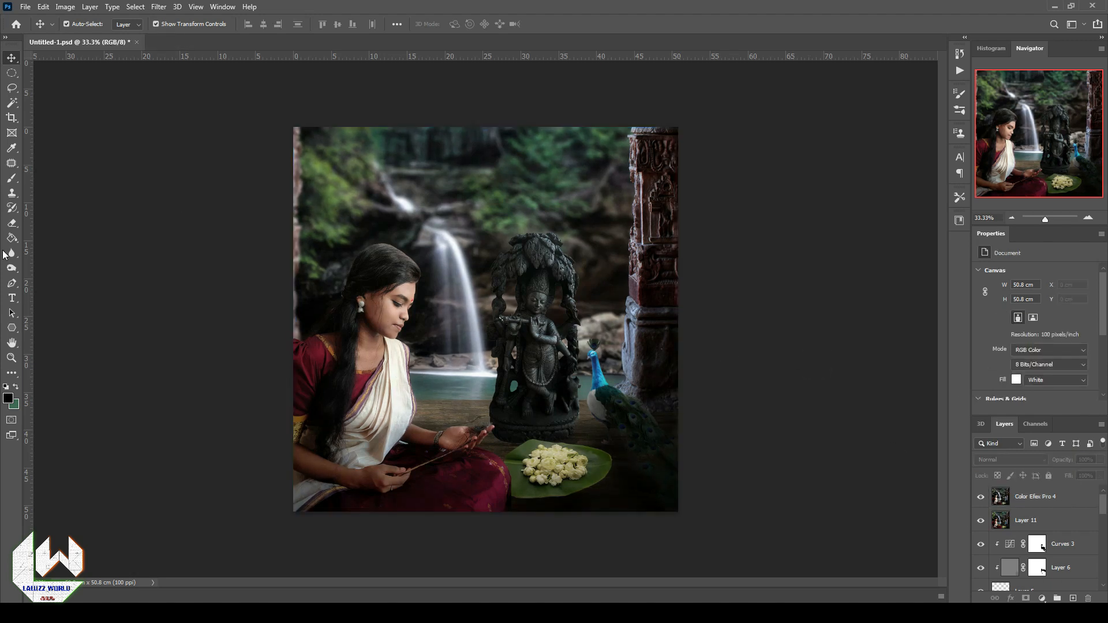
# - Add the text "HAPPY BIRTHDAY" and place it centrally near the top of the canvas
pyautogui.click(11, 298)
pyautogui.click(346, 169)
pyautogui.write('HAPPY BIR')
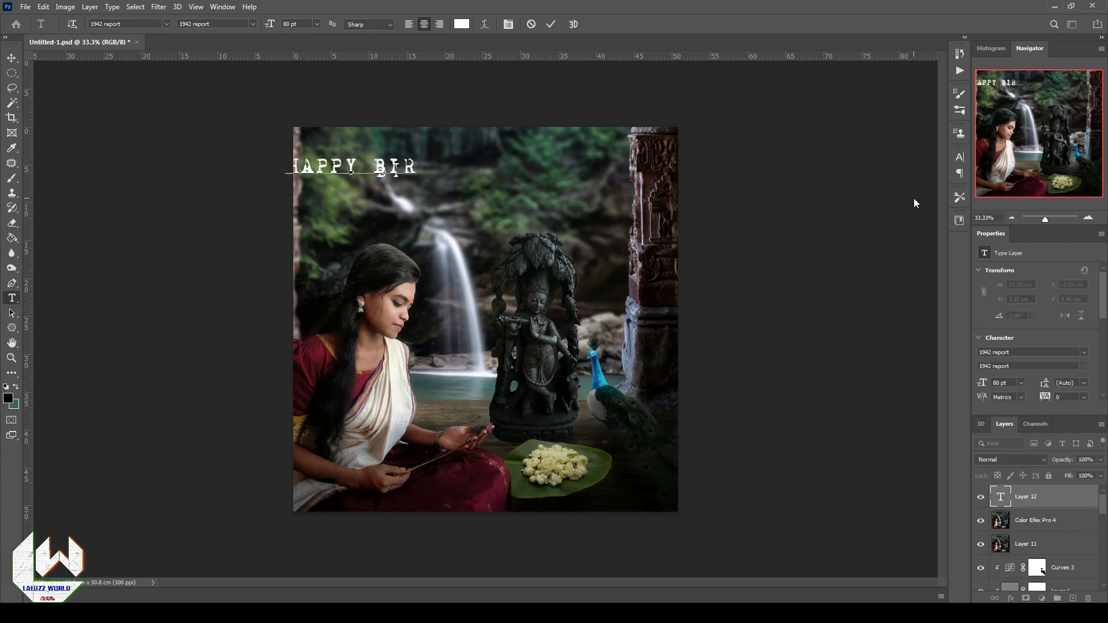
pyautogui.write('THDAY')
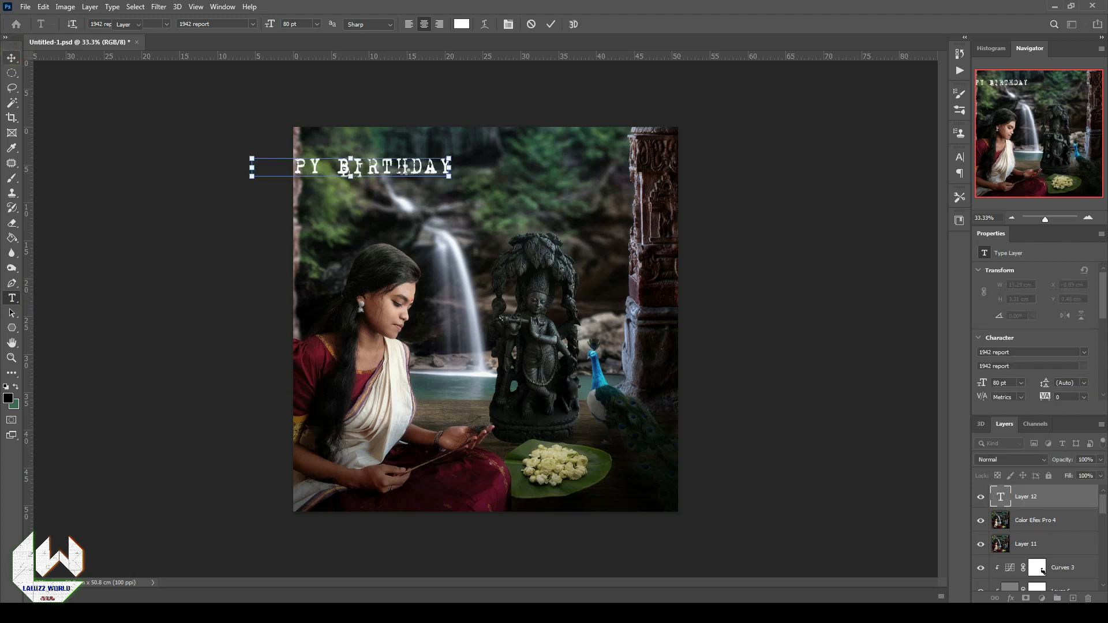
pyautogui.click(12, 58)
pyautogui.moveTo(404, 164); pyautogui.dragTo(511, 159)
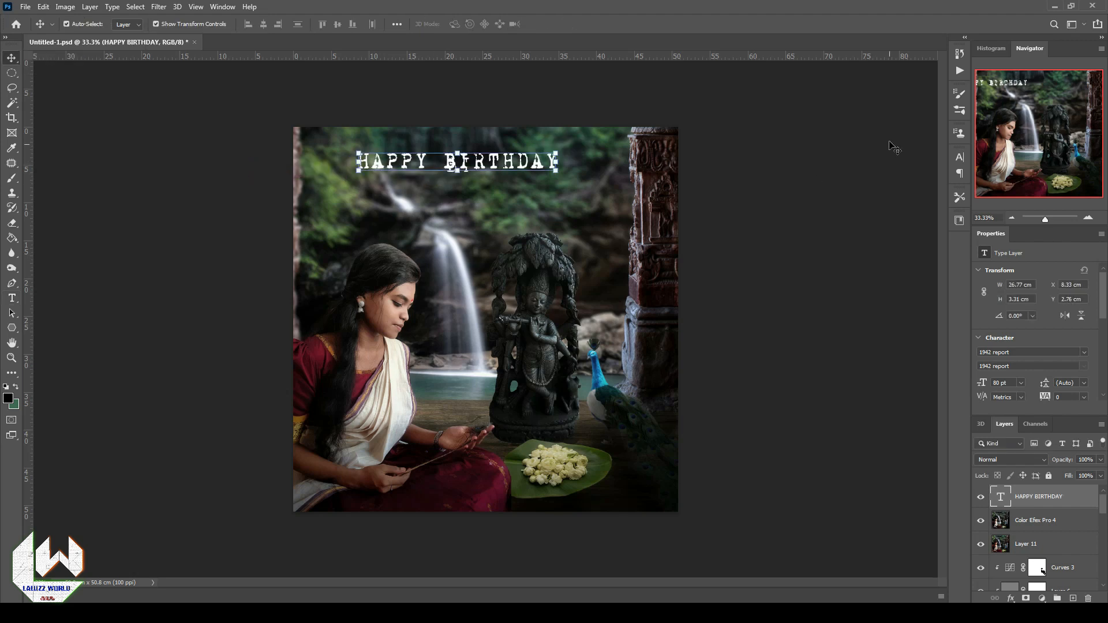
# - Browse the font previews for the greeting text and change its font to BrockScript
pyautogui.click(961, 157)
pyautogui.click(889, 175)
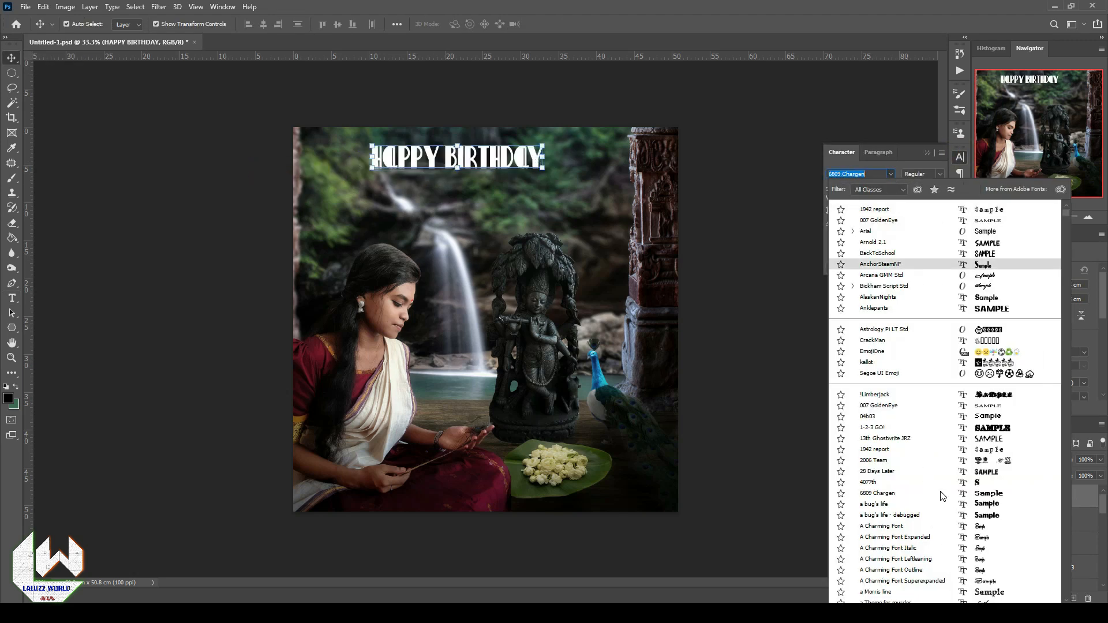
pyautogui.scroll(-15, 949, 496)
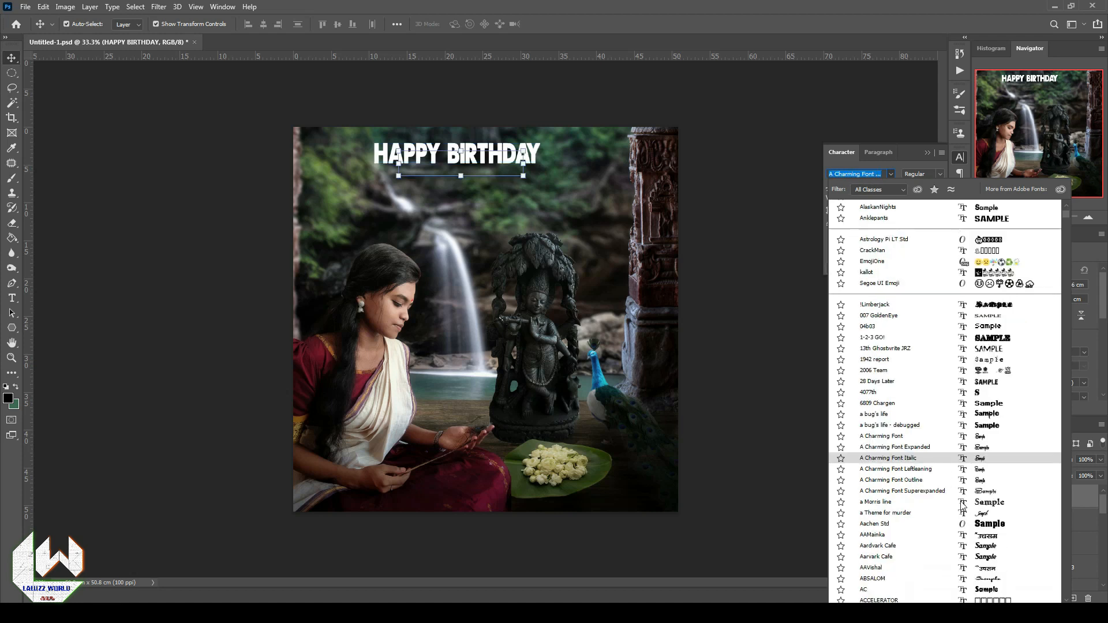
pyautogui.scroll(-12, 947, 487)
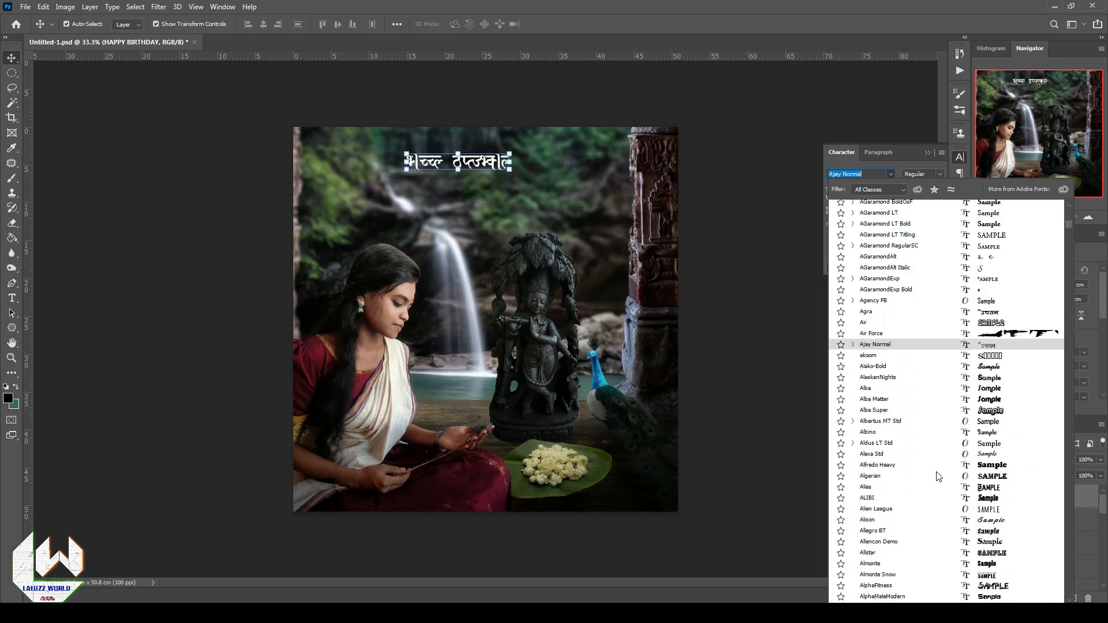
pyautogui.scroll(-5, 940, 471)
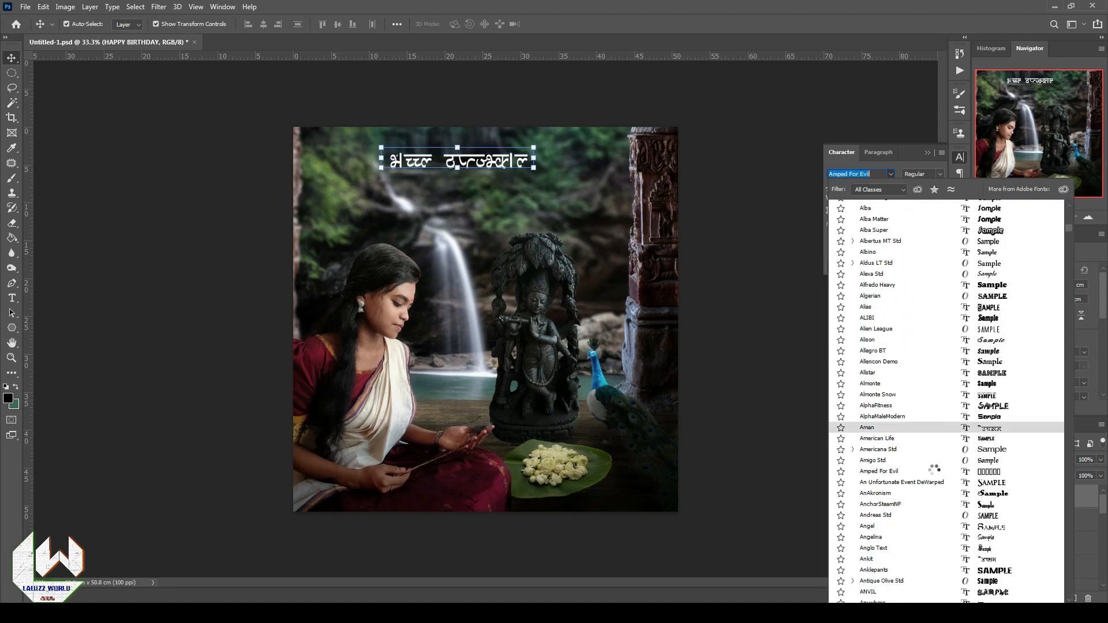
pyautogui.scroll(-7, 951, 468)
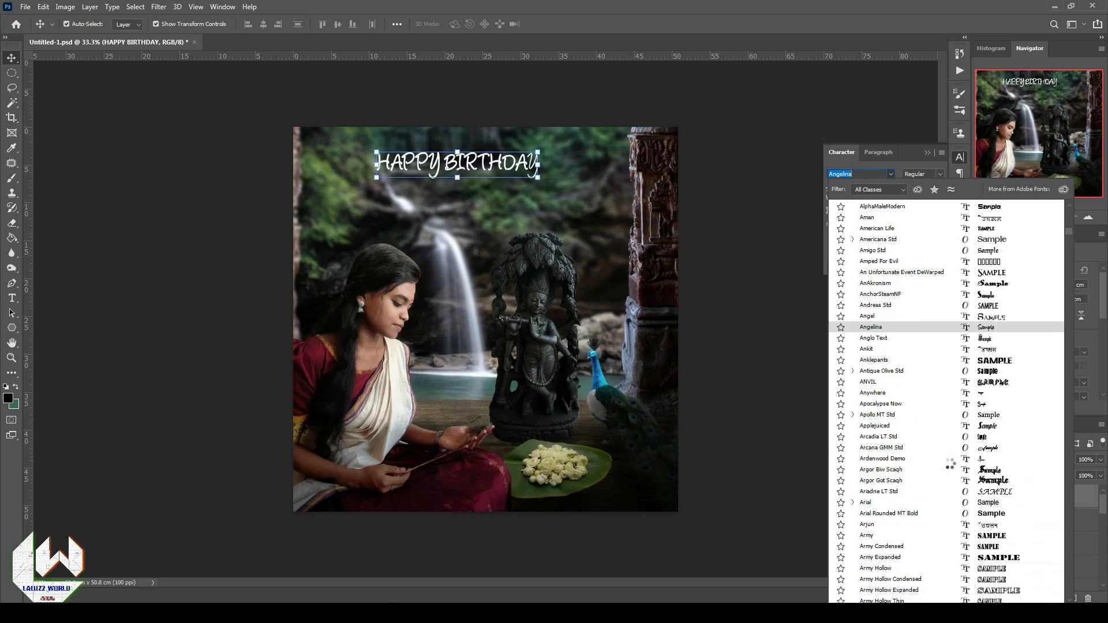
pyautogui.scroll(-15, 969, 441)
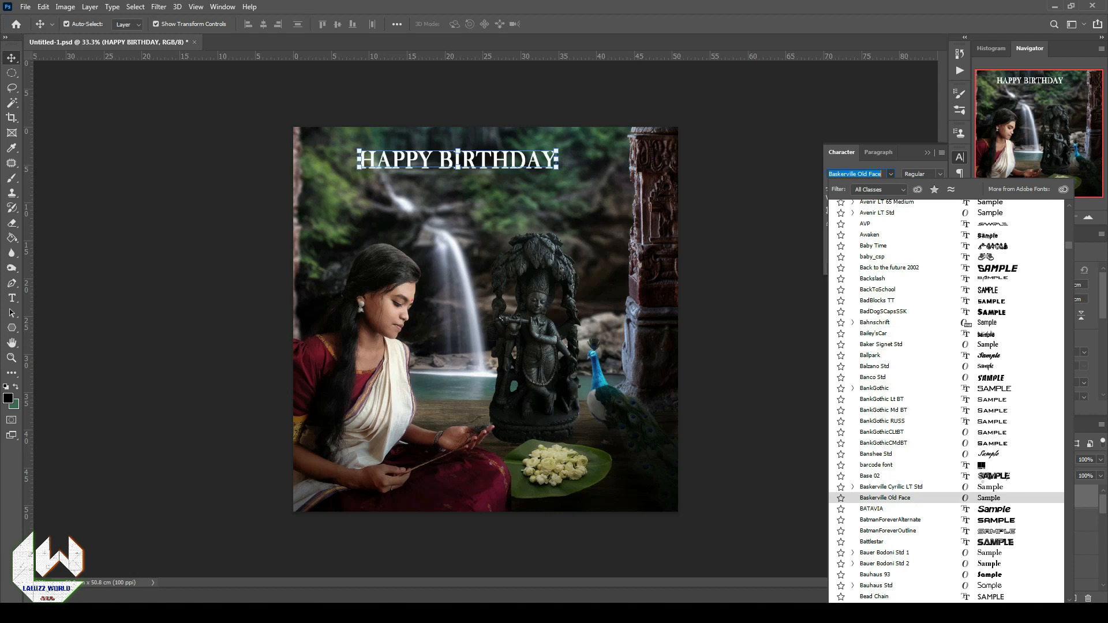
pyautogui.scroll(-4, 983, 487)
pyautogui.scroll(-13, 983, 475)
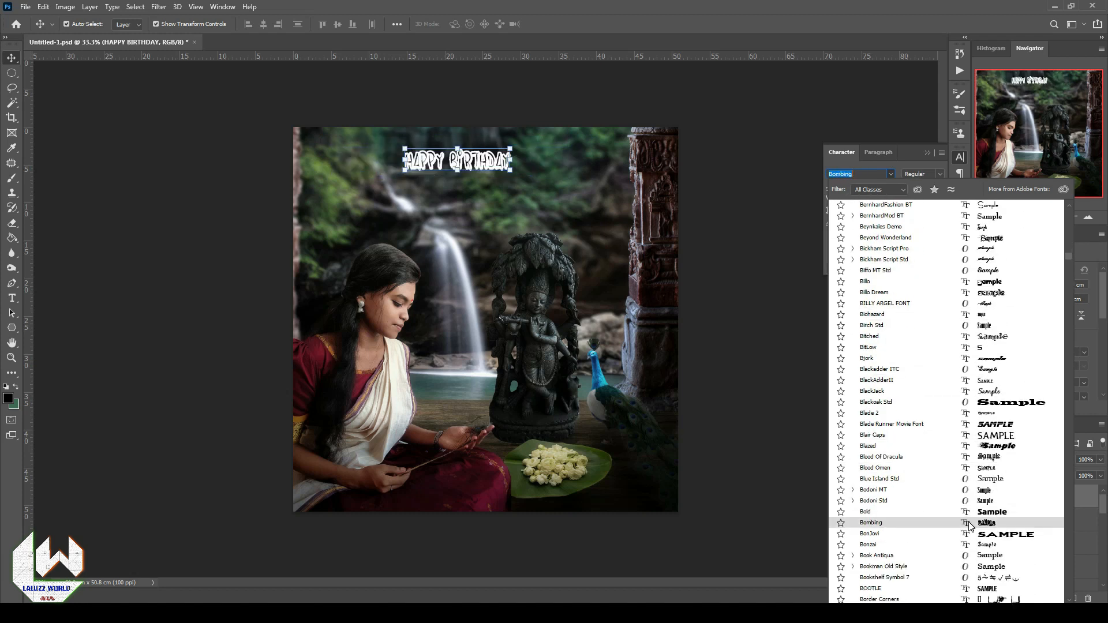
pyautogui.scroll(-5, 967, 524)
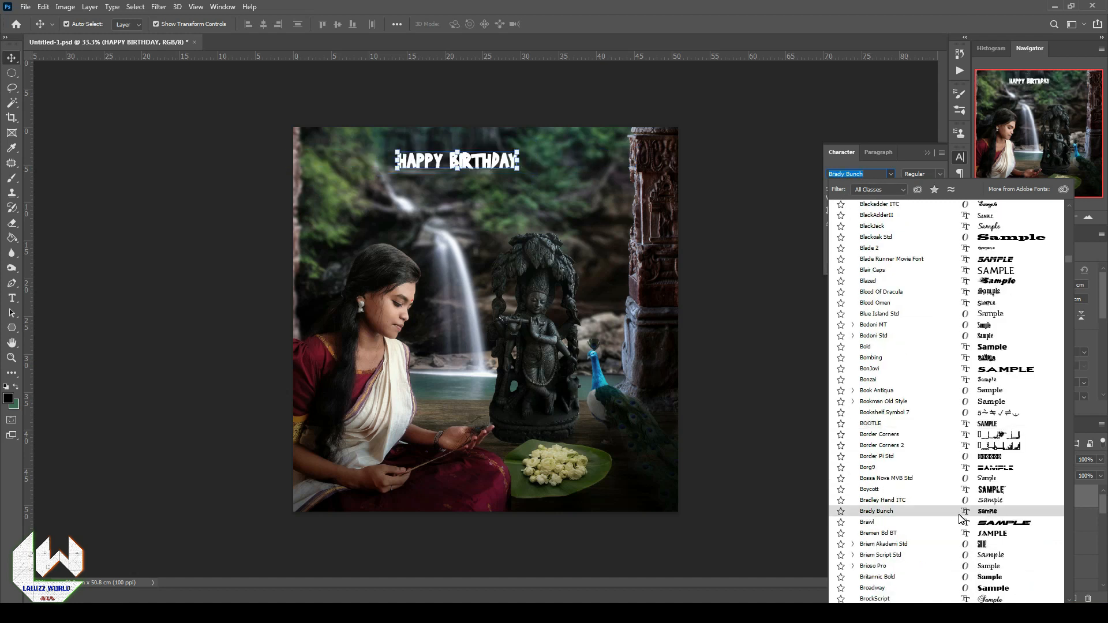
pyautogui.scroll(-3, 959, 518)
pyautogui.click(969, 481)
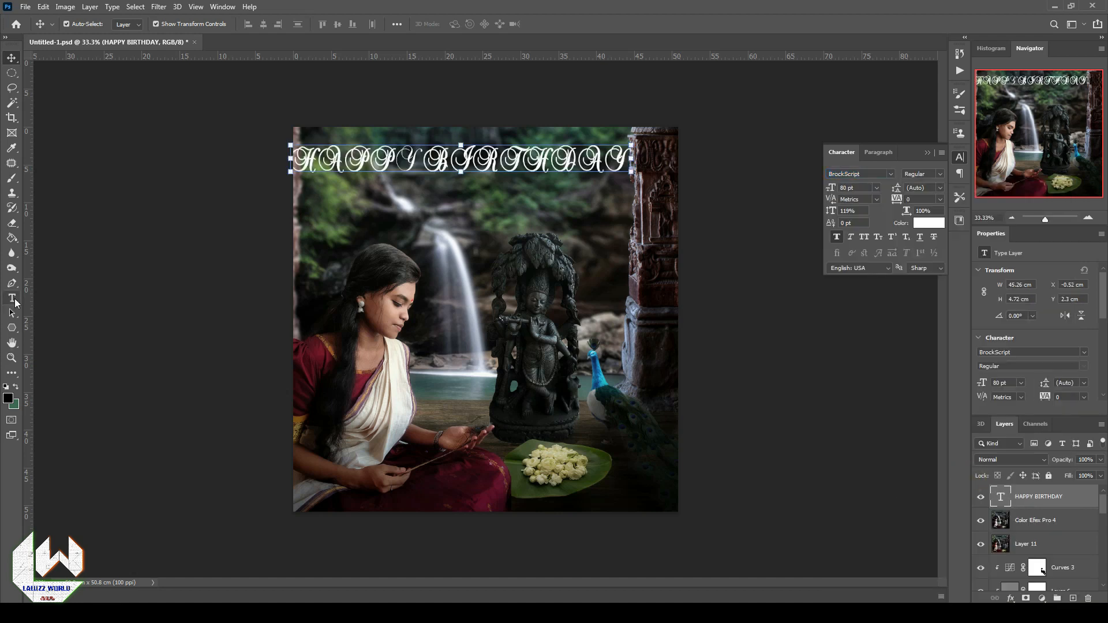
# - Retype the greeting in mixed case as "Happy Birthday" and nudge it slightly lower in the scene
pyautogui.click(12, 298)
pyautogui.doubleClick(404, 157)
pyautogui.write('Happy')
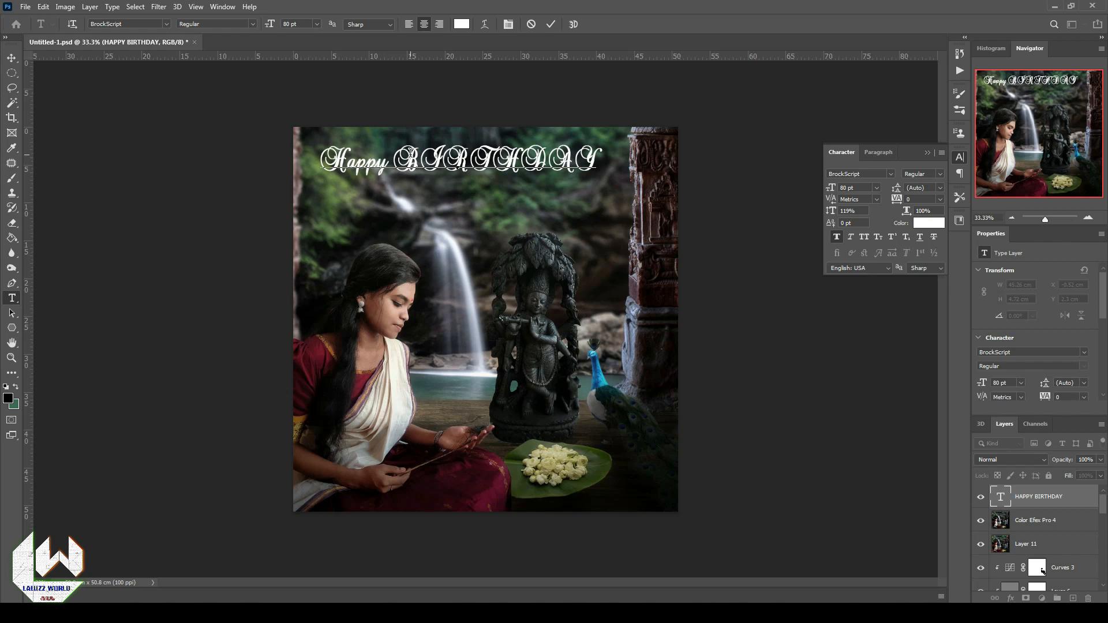
pyautogui.doubleClick(420, 163)
pyautogui.write('Birthday')
pyautogui.hotkey('ctrl', 'Return')
pyautogui.moveTo(526, 162); pyautogui.dragTo(534, 169)
# - Enlarge the initial letters H and B of the greeting to 150 pt
pyautogui.click(12, 298)
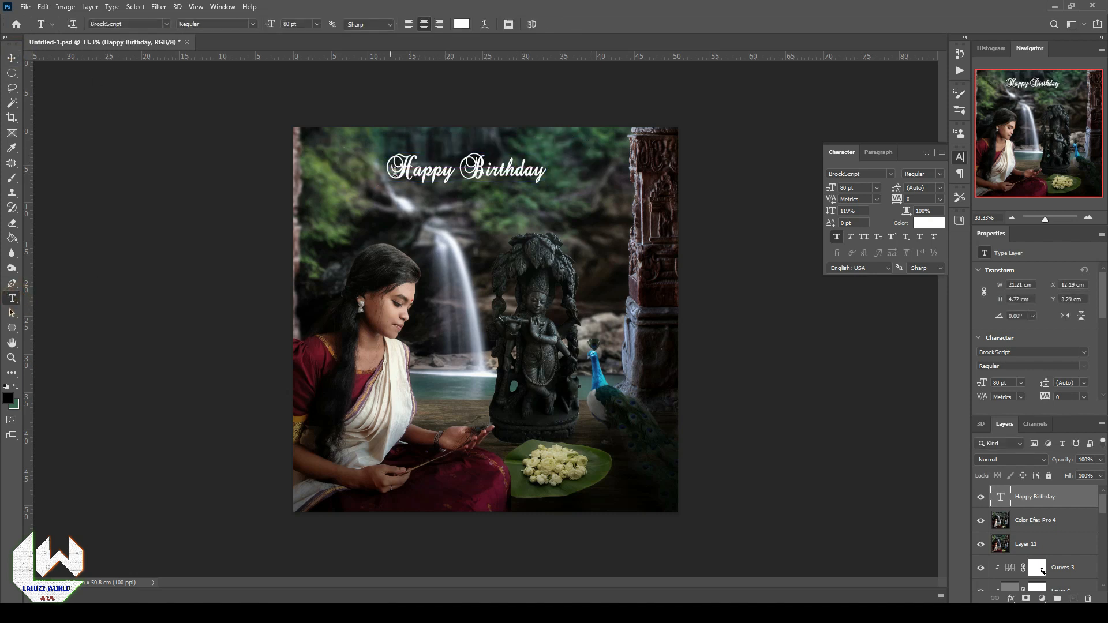
pyautogui.moveTo(389, 171); pyautogui.dragTo(414, 171)
pyautogui.moveTo(831, 187)
pyautogui.mouseDown()
pyautogui.moveTo(855, 184)
pyautogui.moveTo(842, 186)
pyautogui.mouseUp()
pyautogui.press('Return')
pyautogui.moveTo(473, 171); pyautogui.dragTo(493, 172)
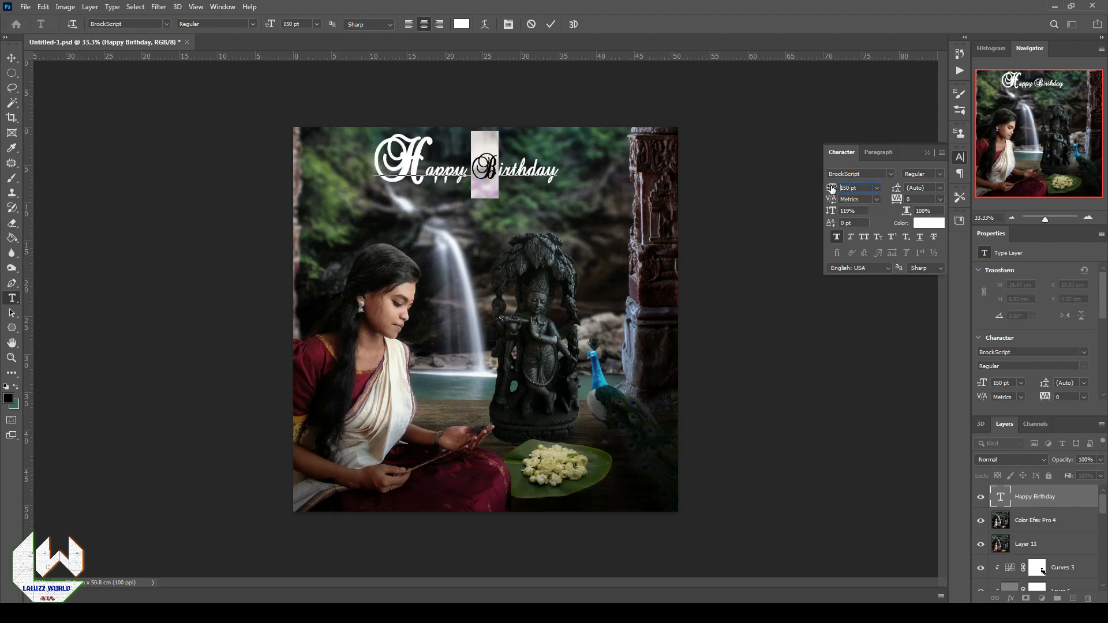
pyautogui.hotkey('ctrl', 'Return')
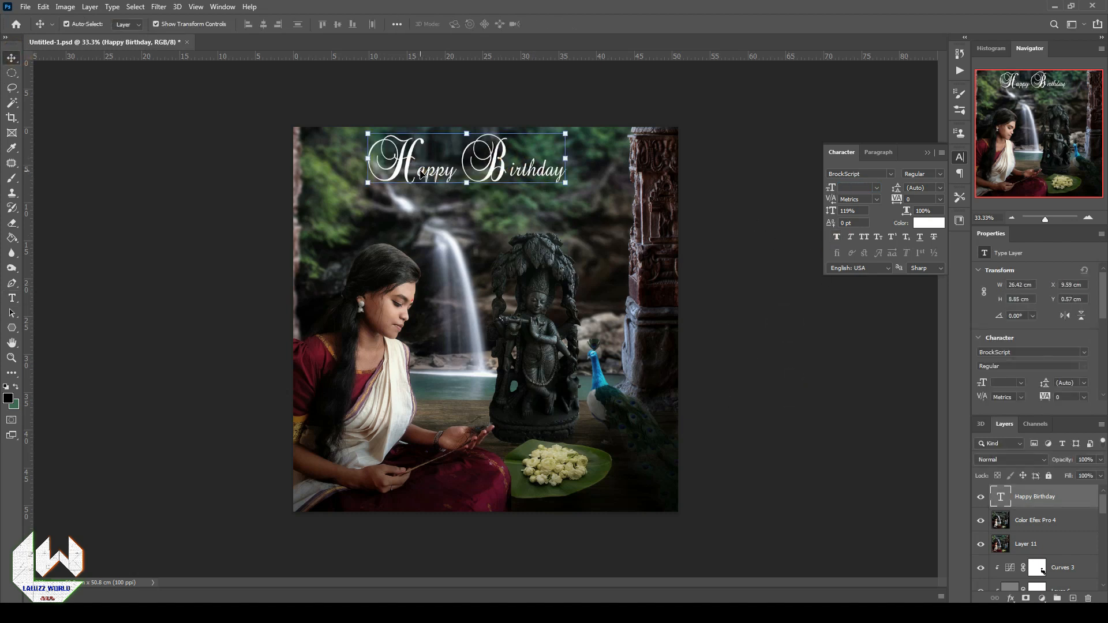
# - Add the person's name in capitals as a new text below the greeting and set its font to FoundationLogo Medium
pyautogui.press('t')
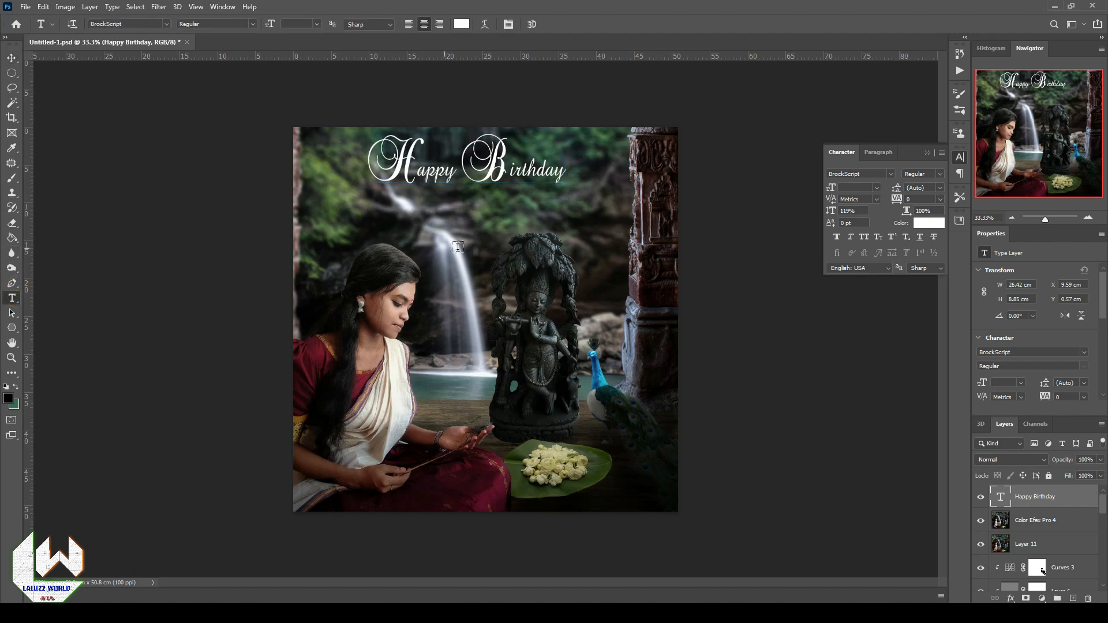
pyautogui.click(404, 229)
pyautogui.write('AKHISHMA')
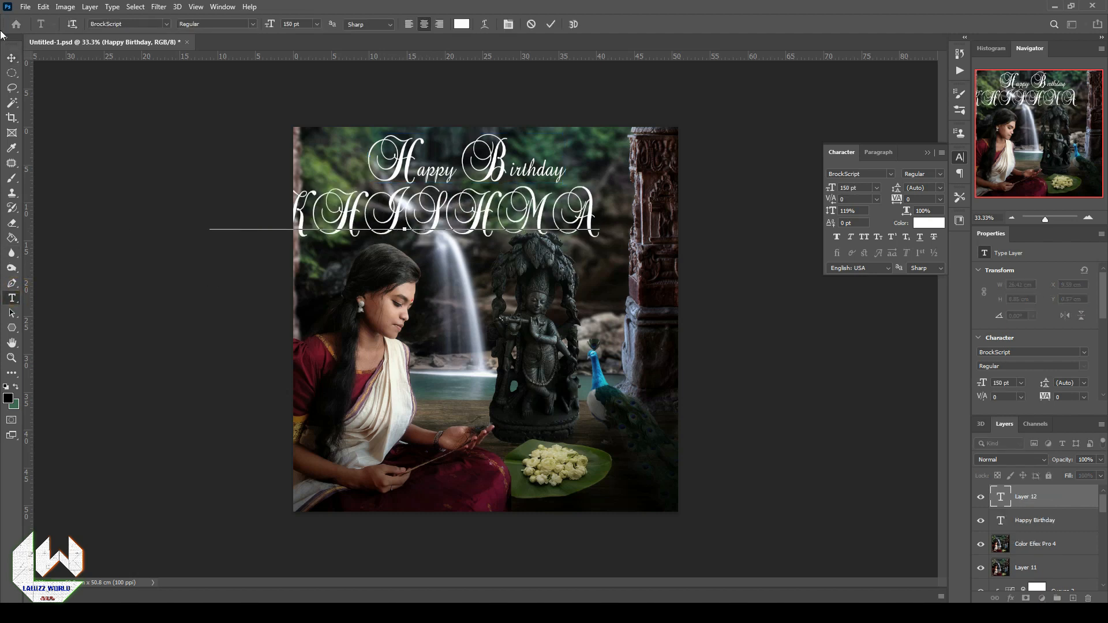
pyautogui.hotkey('ctrl', 'Return')
pyautogui.click(874, 173)
pyautogui.write('foun')
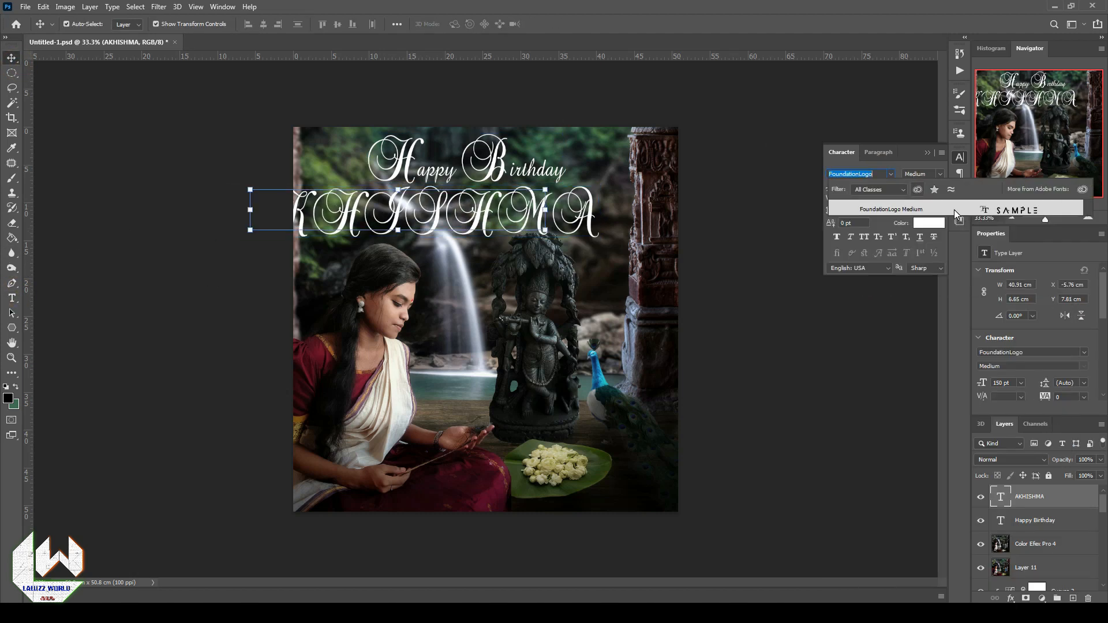
pyautogui.click(891, 209)
# - Scale the name text down to about 63% and place it directly beneath the "Happy Birthday" greeting
pyautogui.moveTo(512, 187); pyautogui.dragTo(579, 201)
pyautogui.hotkey('ctrl', 't')
pyautogui.moveTo(279, 201); pyautogui.dragTo(375, 212)
pyautogui.moveTo(508, 228); pyautogui.dragTo(494, 200)
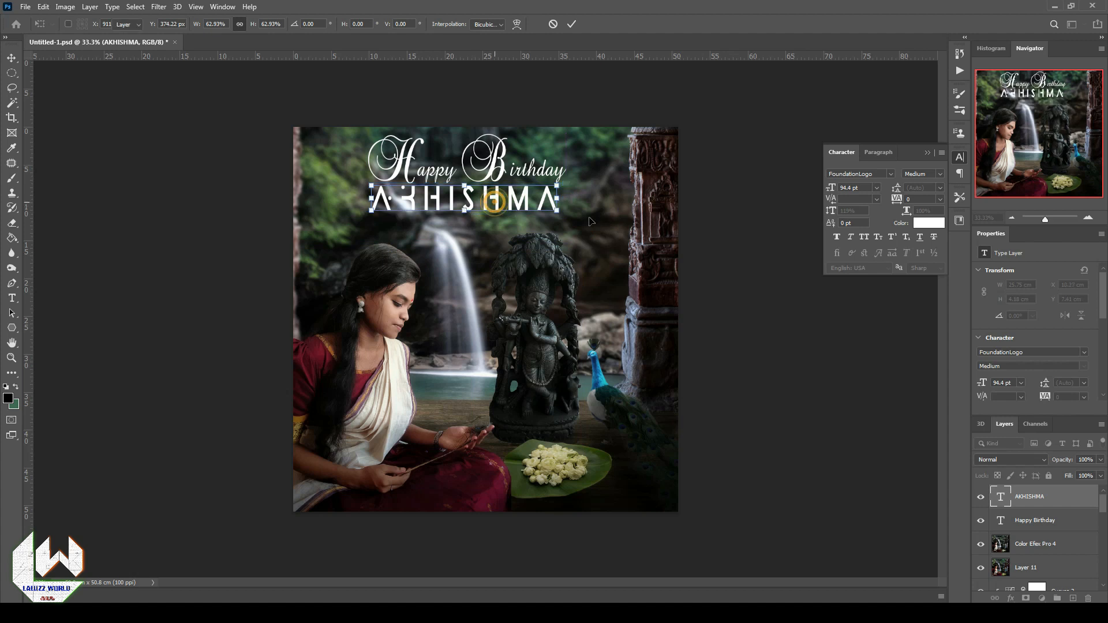
pyautogui.press('Return')
# - Change the name text's color from white to a saturated orange
pyautogui.click(941, 174)
pyautogui.click(925, 185)
pyautogui.click(928, 224)
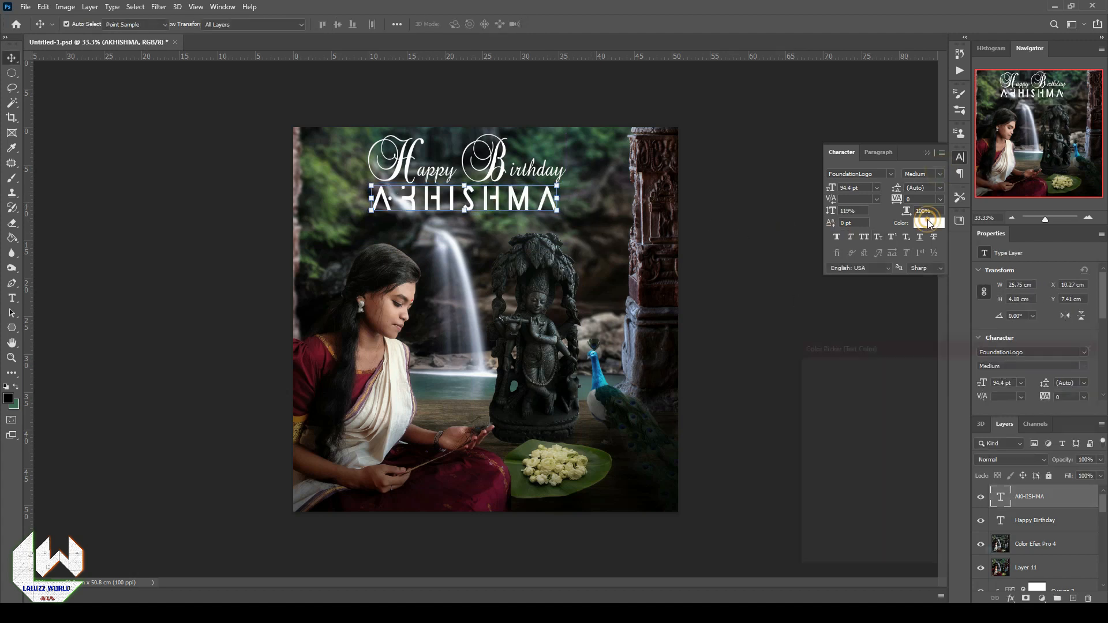
pyautogui.click(962, 495)
pyautogui.click(948, 376)
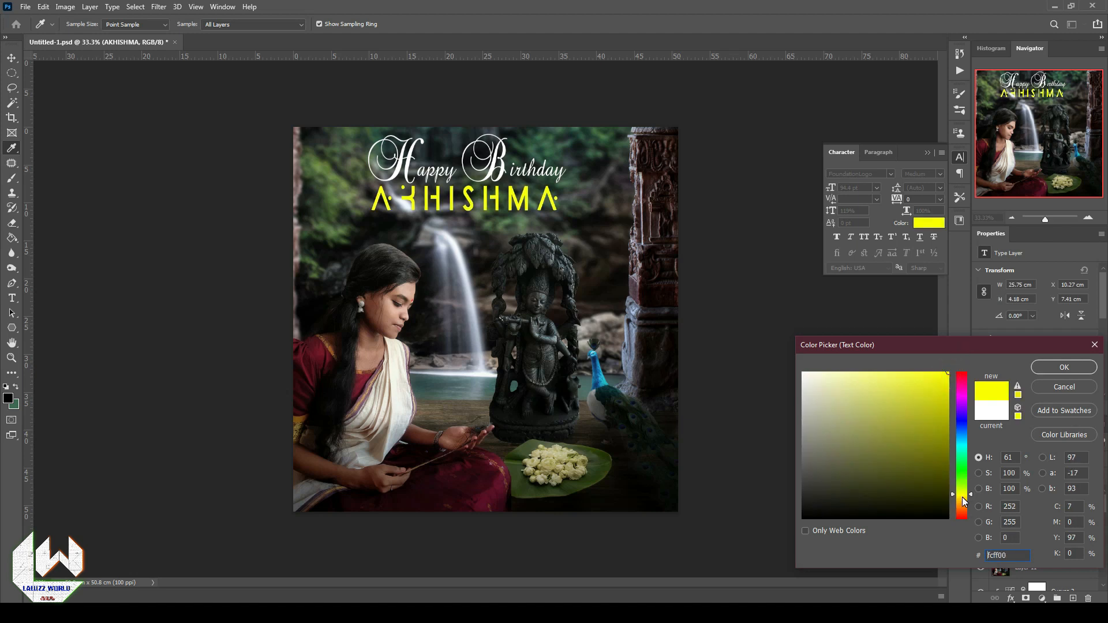
pyautogui.click(963, 503)
pyautogui.click(1064, 368)
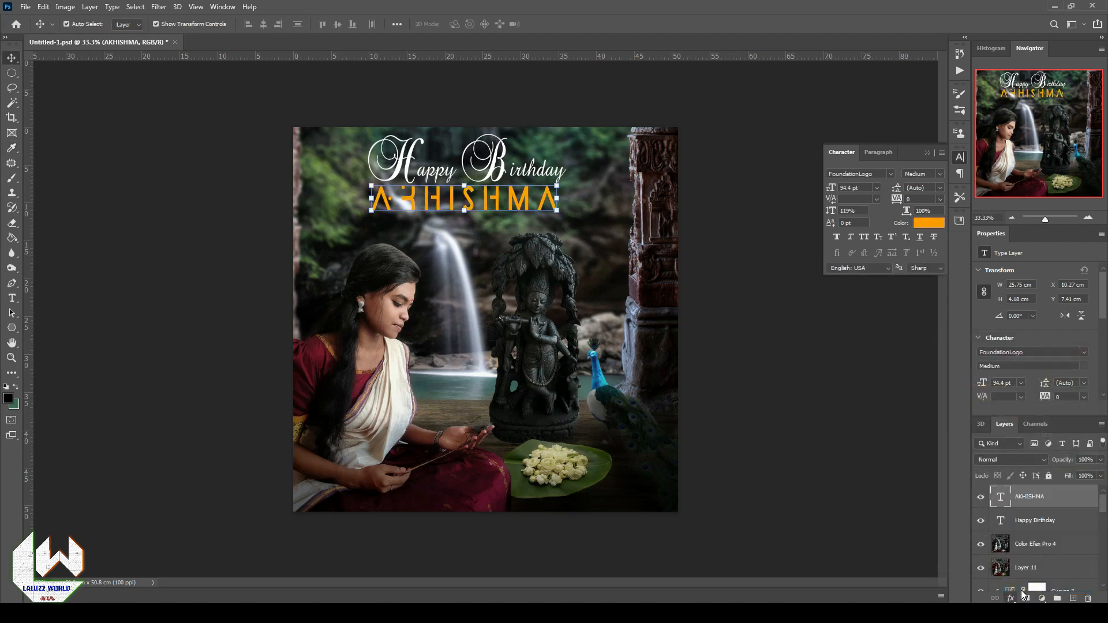
# - Give the name text a drop shadow with 61% opacity, 9 px distance, 24% spread and 13 px size, plus an Inner Bevel emboss
pyautogui.click(1023, 595)
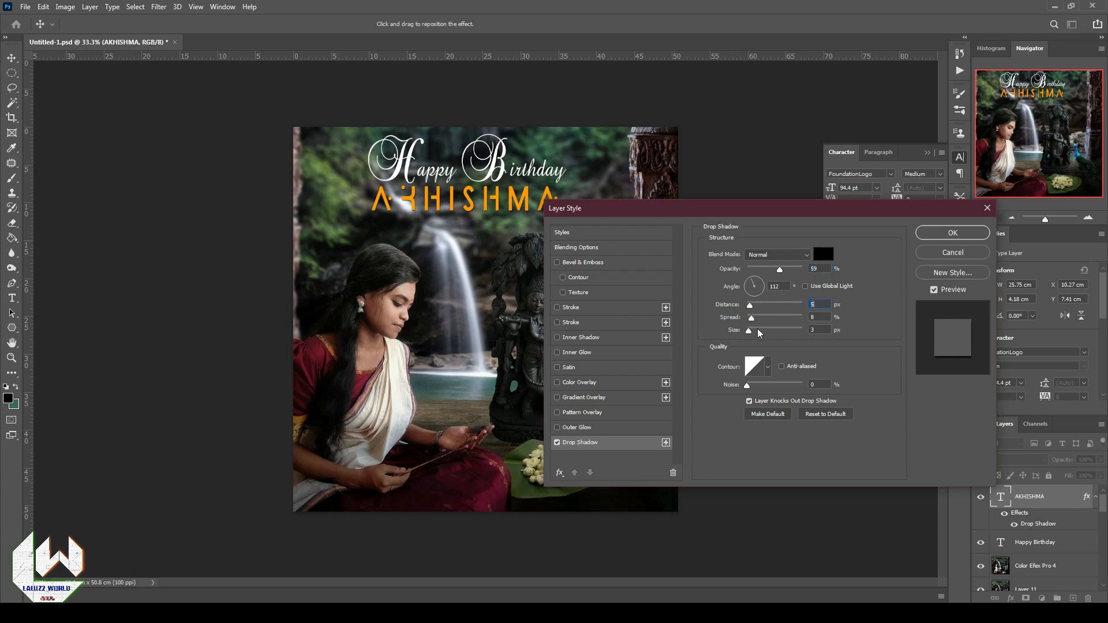
pyautogui.moveTo(749, 330); pyautogui.dragTo(757, 307)
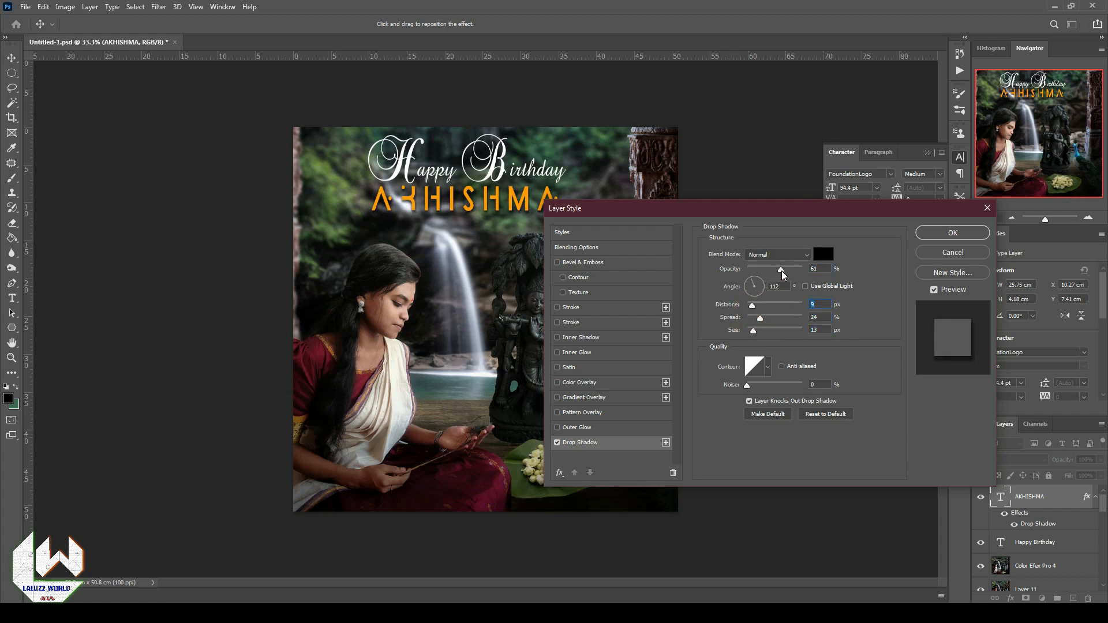
pyautogui.click(592, 264)
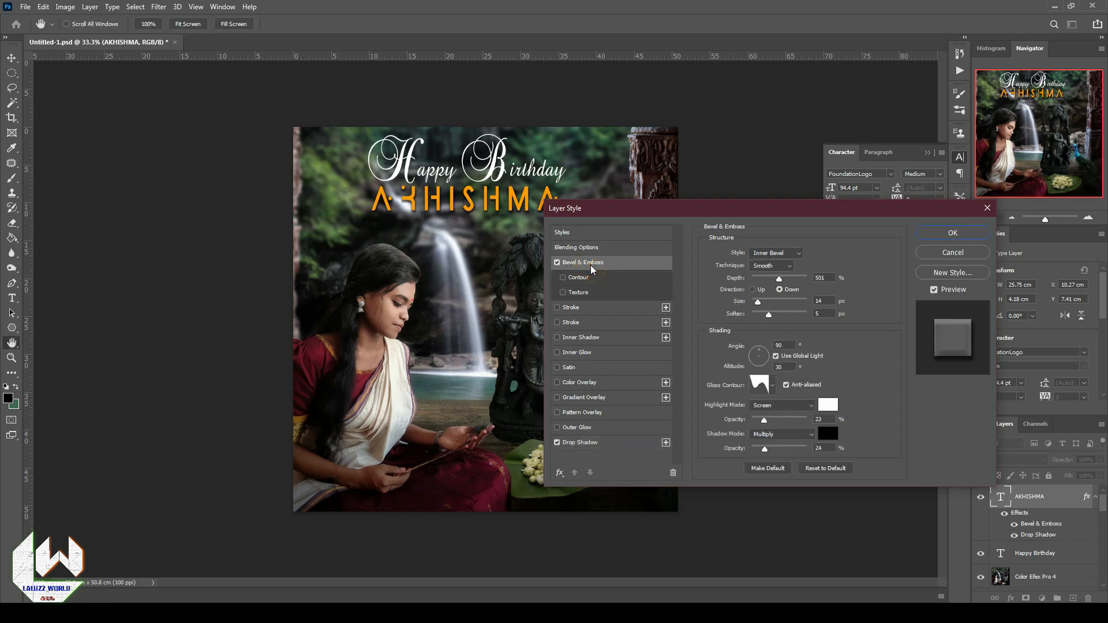
pyautogui.click(772, 386)
pyautogui.click(742, 436)
pyautogui.click(949, 244)
# - Apply a Drop Shadow and Bevel & Emboss to the "Happy Birthday" text layer and deselect it
pyautogui.click(1035, 553)
pyautogui.click(1011, 598)
pyautogui.click(1039, 589)
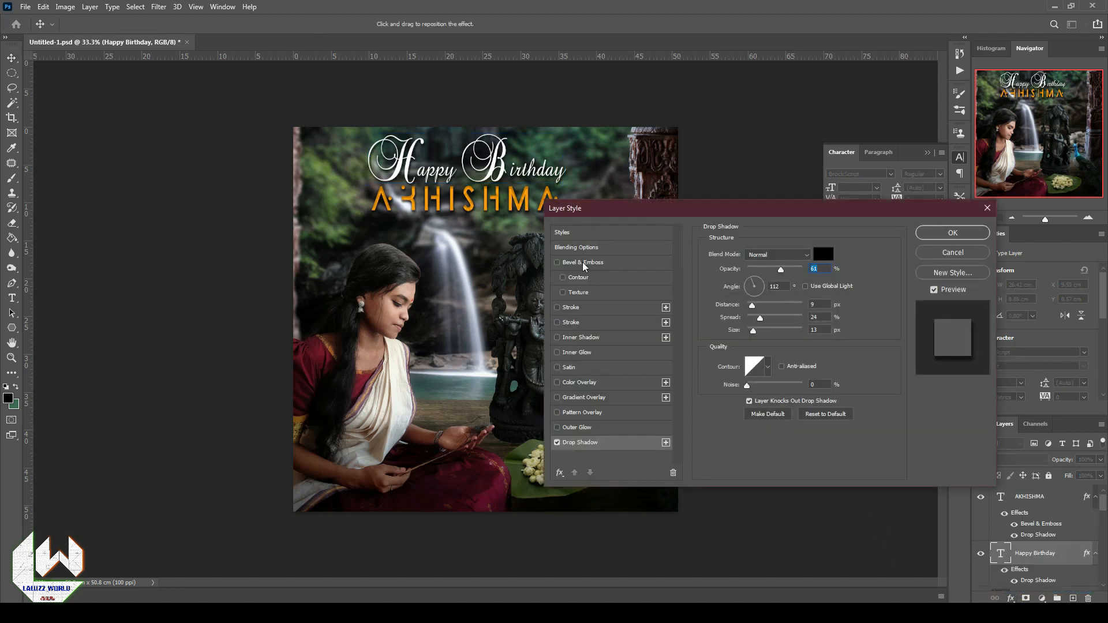
pyautogui.click(583, 262)
pyautogui.click(954, 232)
pyautogui.click(779, 388)
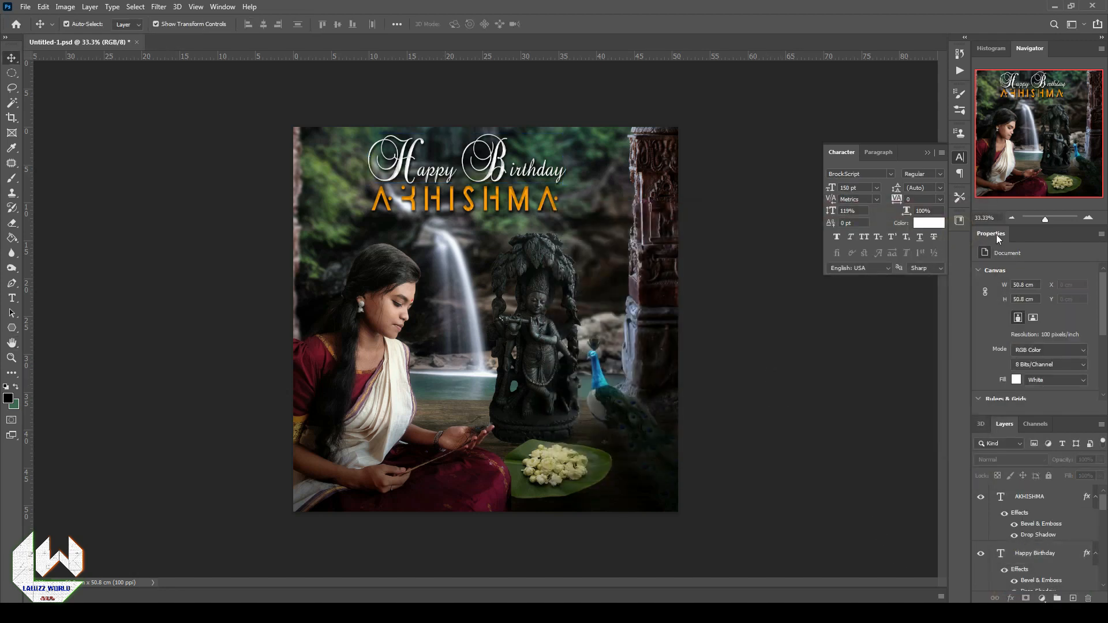